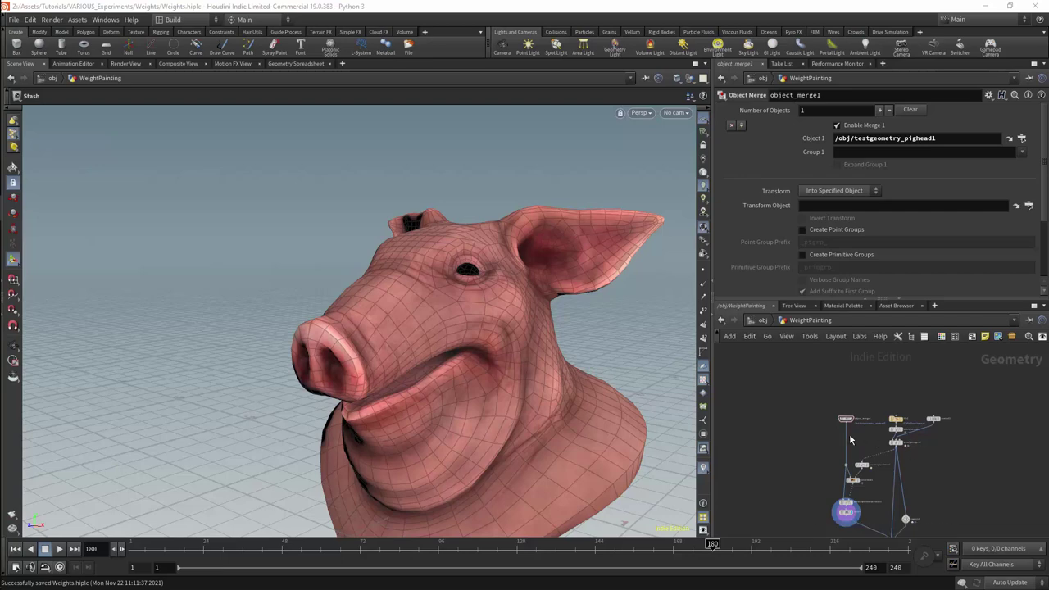
Step: Examine the pig head mesh supplied by the object_merge1 node
scroll(849, 406, up, 5)
drag(857, 482, 860, 484)
mouse_move(529, 271)
alt+mouse_down()
mouse_move(578, 271)
mouse_move(538, 273)
alt+mouse_up()
middle_drag(894, 436, 812, 392)
alt+drag(527, 235, 499, 248)
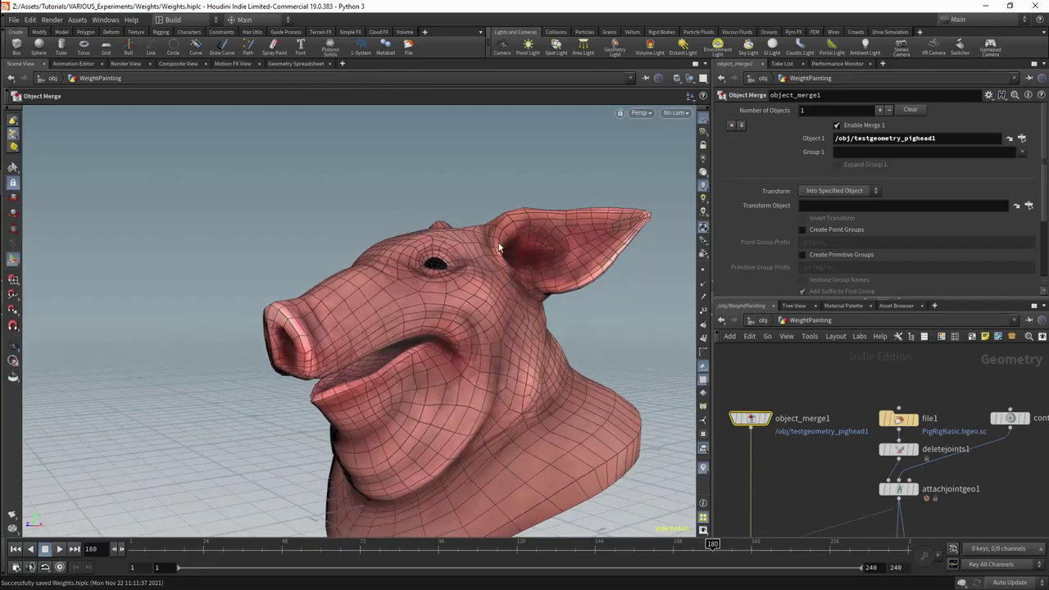
Step: Display the file1 node and examine the imported PigRigBasic skeleton from several angles
scroll(815, 359, up, 2)
click(925, 439)
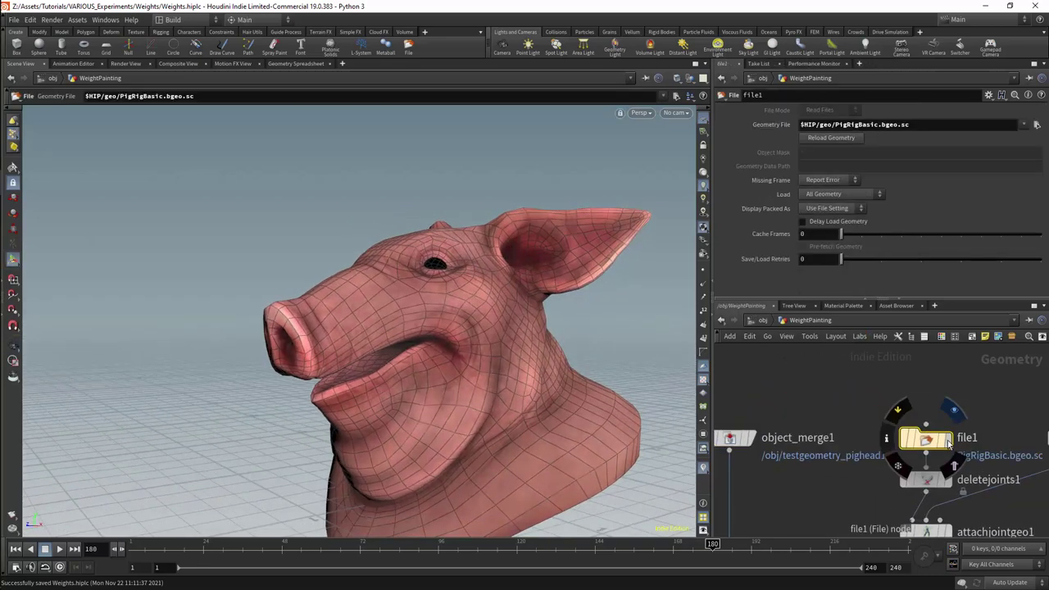
click(950, 439)
drag(546, 315, 569, 304)
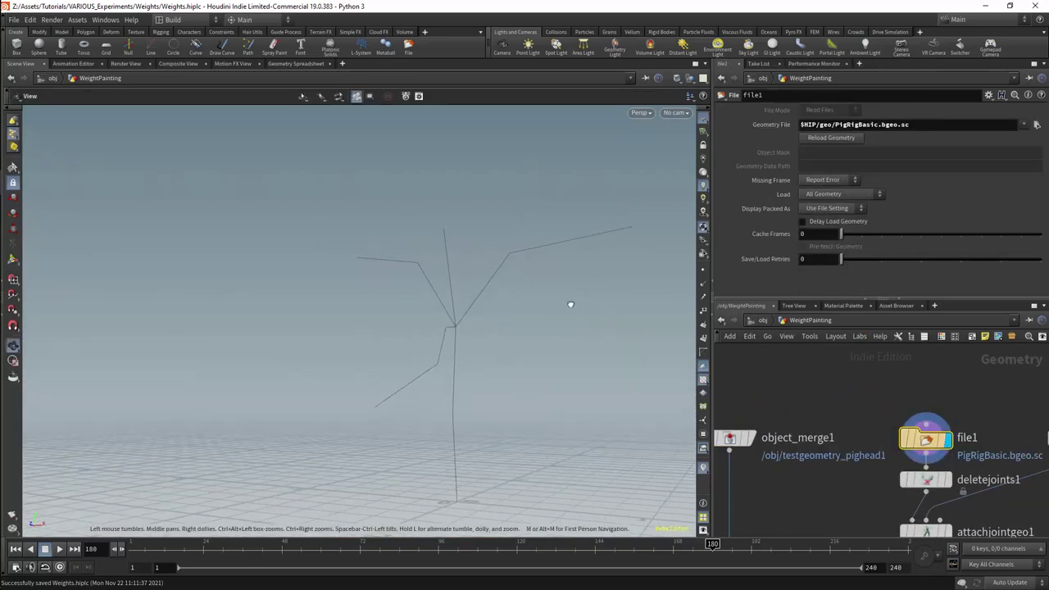
key(Return)
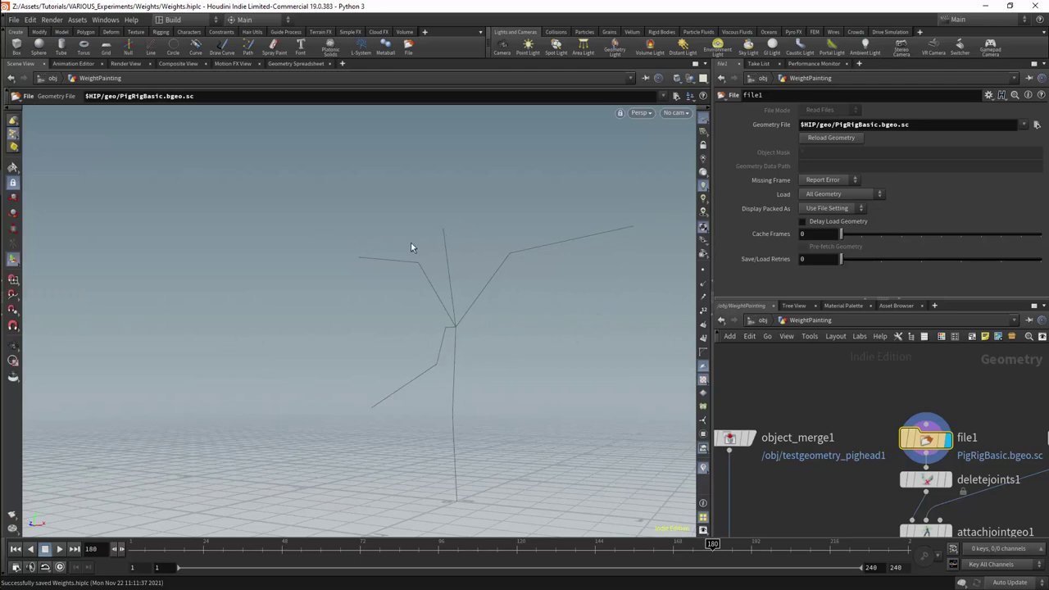
drag(519, 357, 629, 265)
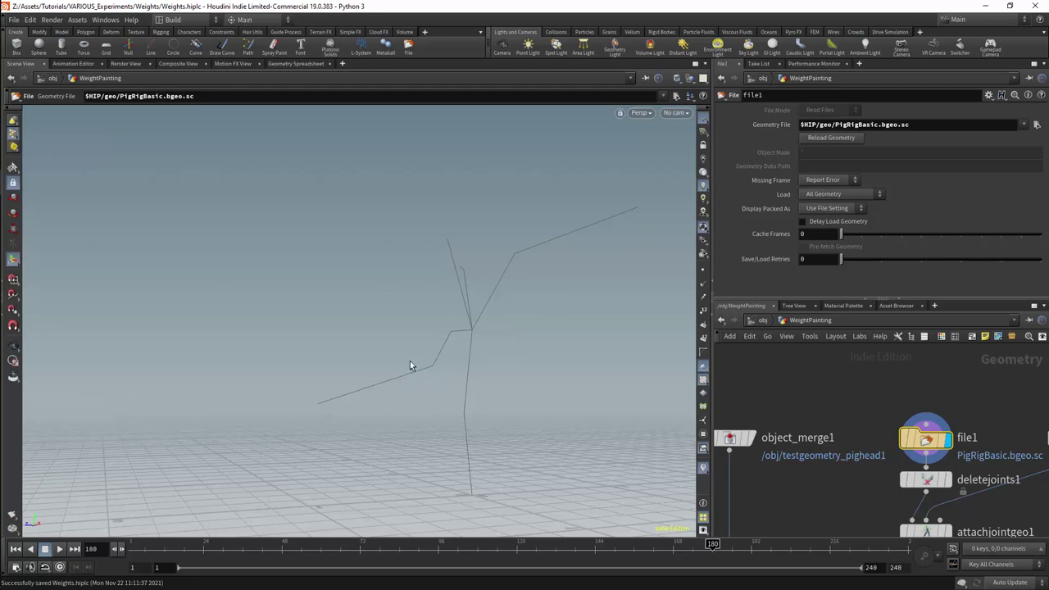
drag(453, 315, 667, 232)
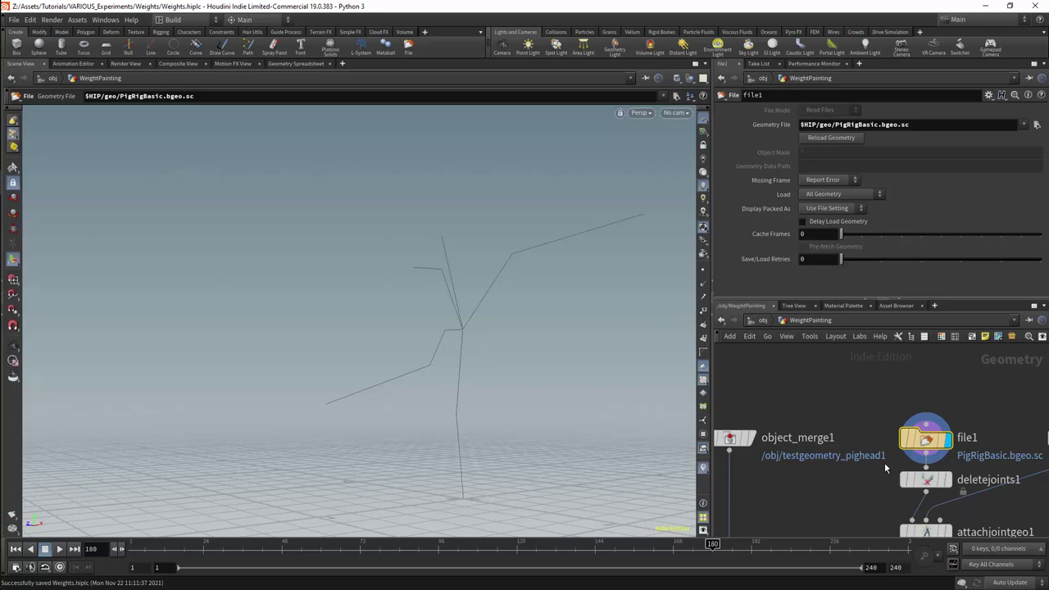
Step: Inspect the deletejoints1 node and the rigpose1 controls, scrubbing the timeline back to frame 1
click(946, 479)
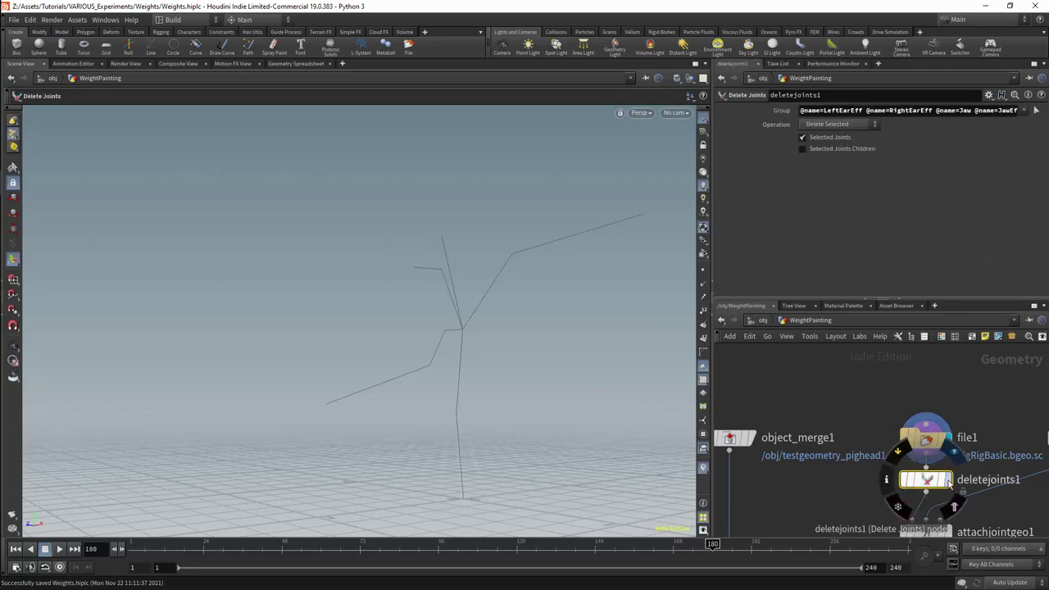
alt+drag(487, 343, 477, 299)
middle_drag(783, 476, 797, 352)
middle_drag(969, 484, 947, 234)
click(923, 448)
alt+drag(440, 297, 495, 412)
drag(328, 548, 136, 468)
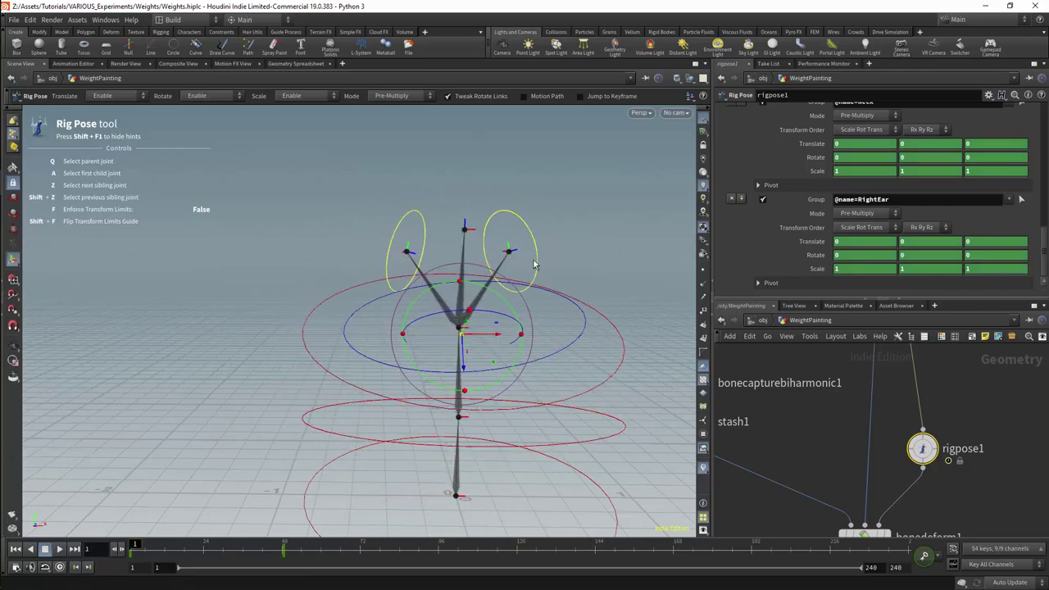
Step: Display bonedeform1 and scrub through the animation to examine how the pig head deforms
middle_drag(975, 478, 972, 421)
click(883, 480)
drag(136, 547, 91, 407)
alt+drag(574, 271, 426, 245)
scroll(480, 270, down, 3)
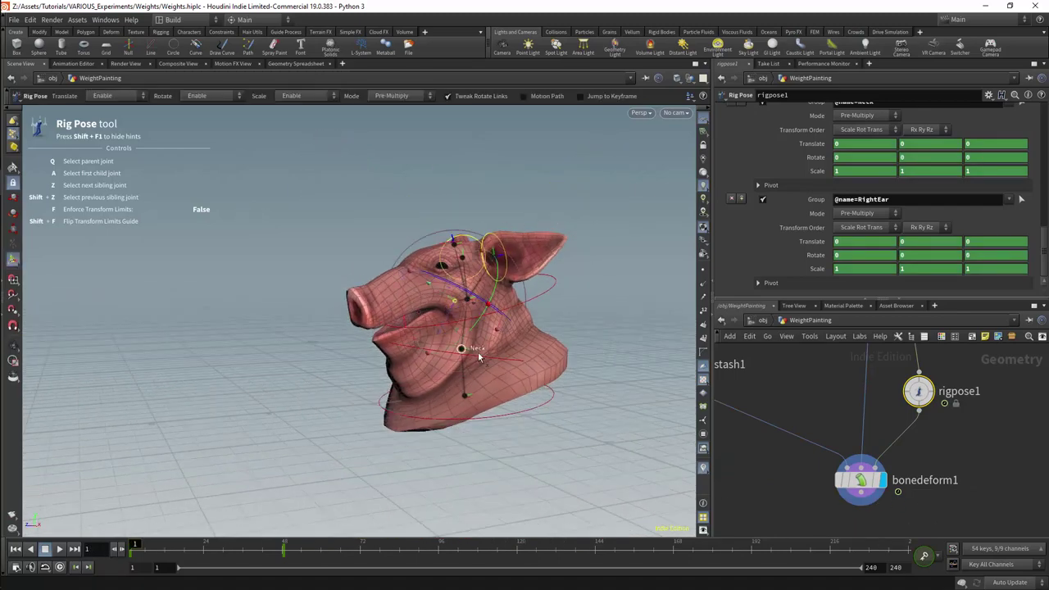
drag(265, 546, 527, 494)
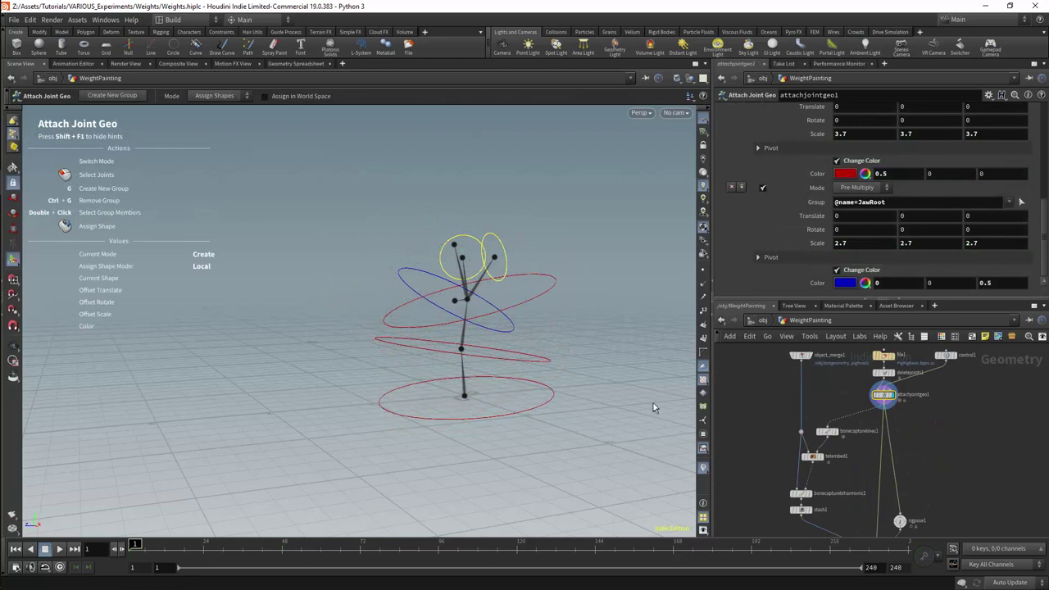
Step: Select the tetembed1 and bonecapturebiharmonic1 nodes in turn, and set the display to stash1
drag(769, 448, 836, 474)
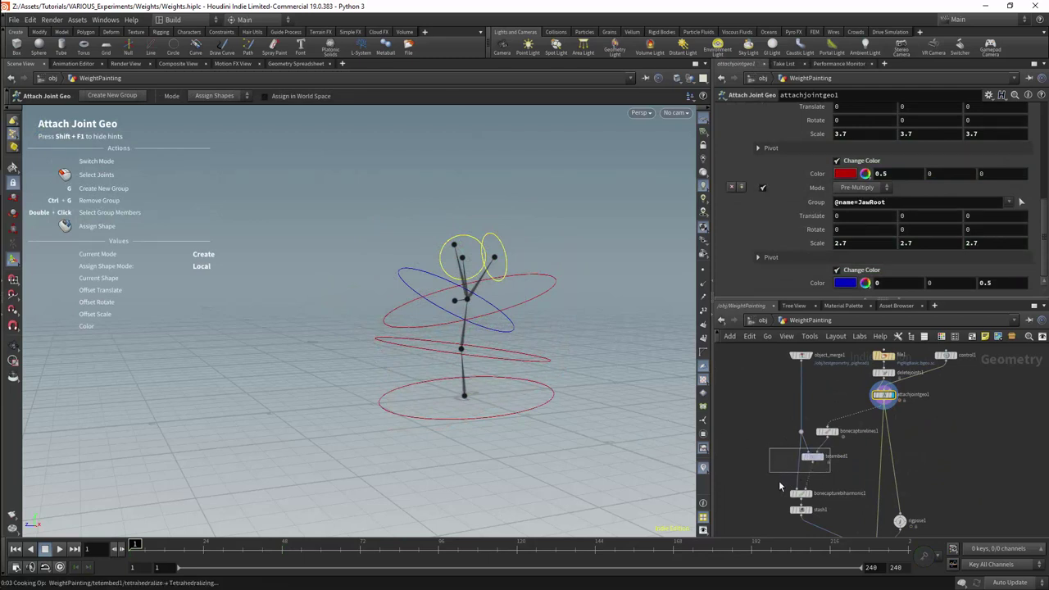
drag(776, 486, 825, 502)
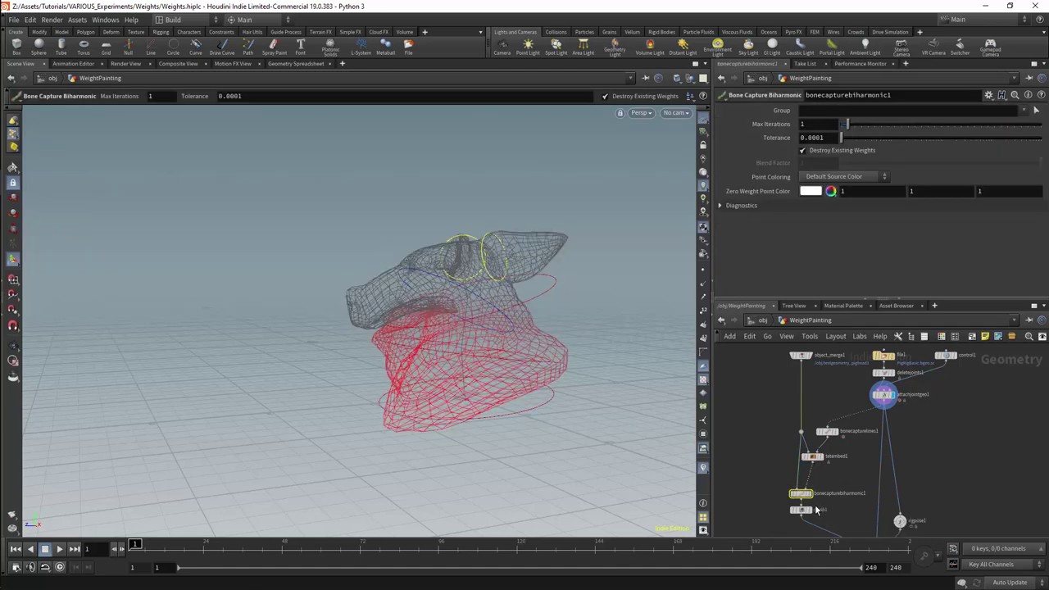
click(809, 510)
key(Escape)
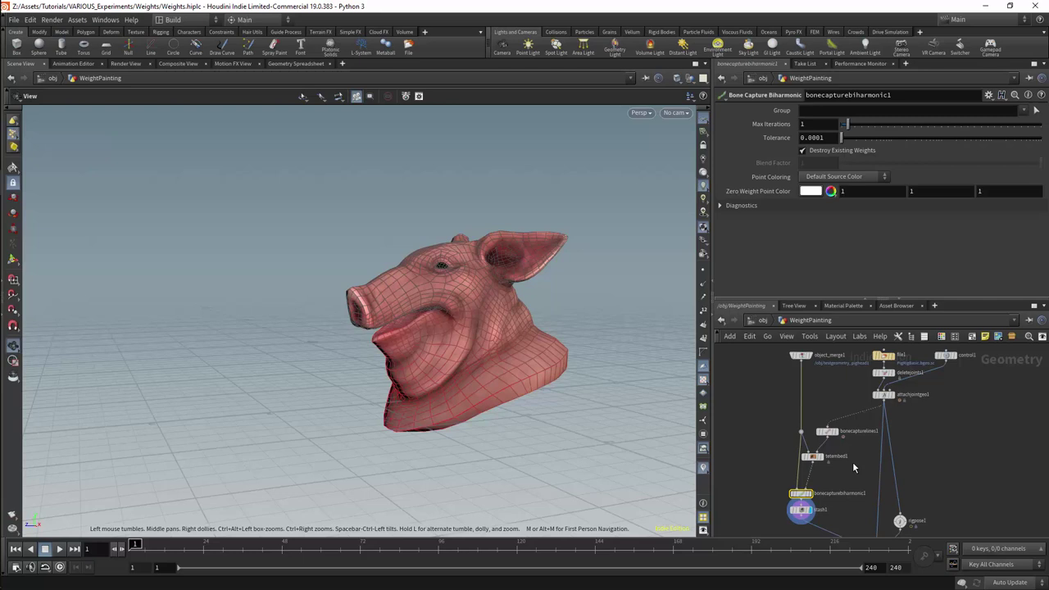
Step: Examine the stashed pig head mesh and its place in the node network
middle_drag(852, 461, 857, 351)
scroll(953, 384, up, 3)
middle_drag(953, 384, 977, 381)
scroll(976, 379, down, 3)
key(Return)
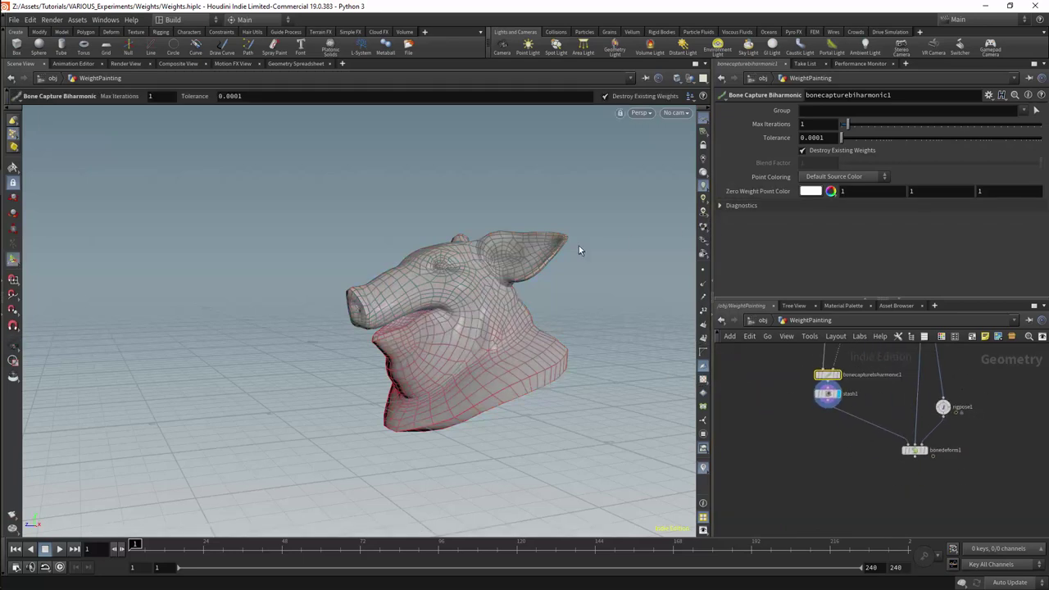
alt+drag(508, 328, 591, 332)
scroll(518, 305, up, 3)
drag(519, 306, 458, 302)
key(Return)
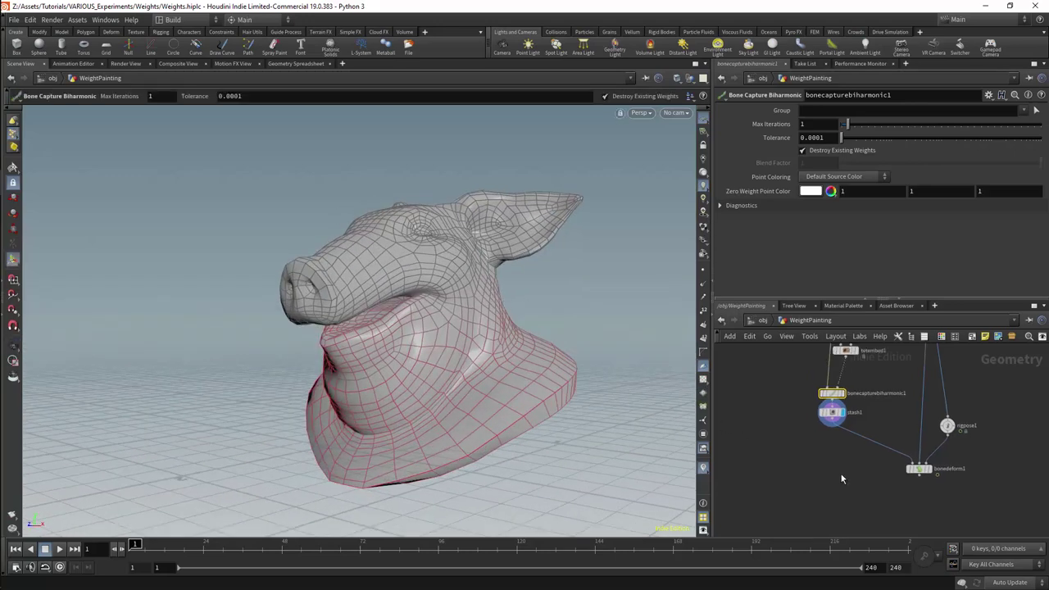
Step: Add a Capture Layer Paint node and a Capture Mirror node below stash1
key(Tab)
mouse_move(852, 400)
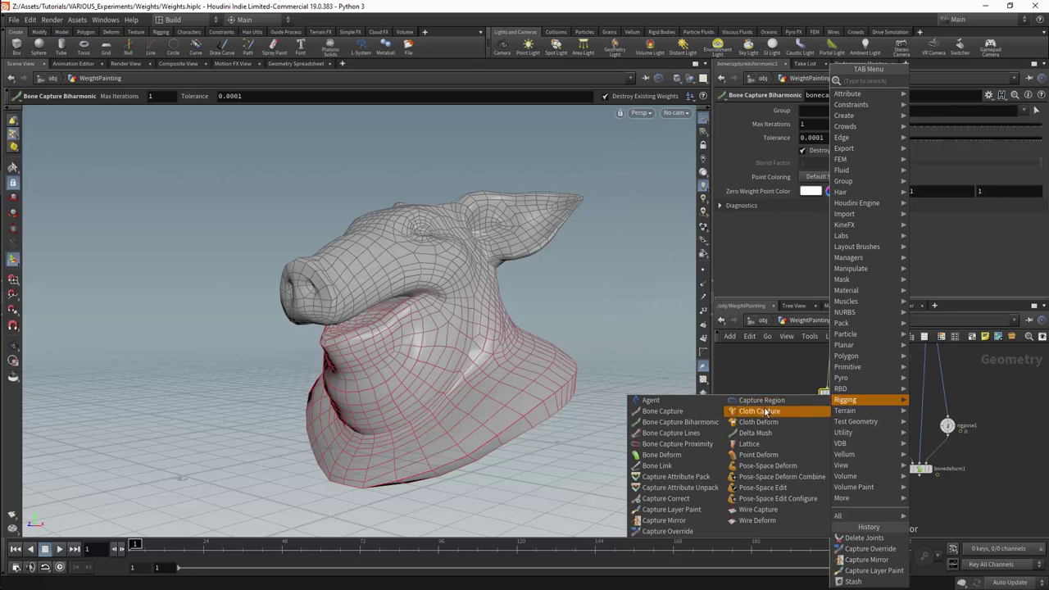
click(671, 509)
key(Tab)
mouse_move(824, 500)
text(capm)
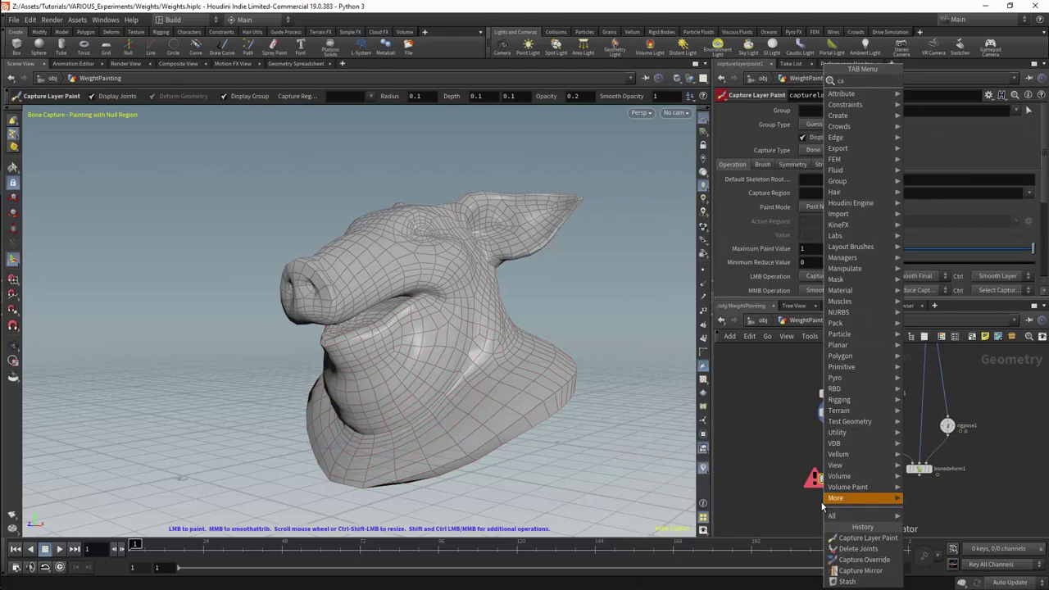
key(Return)
click(824, 508)
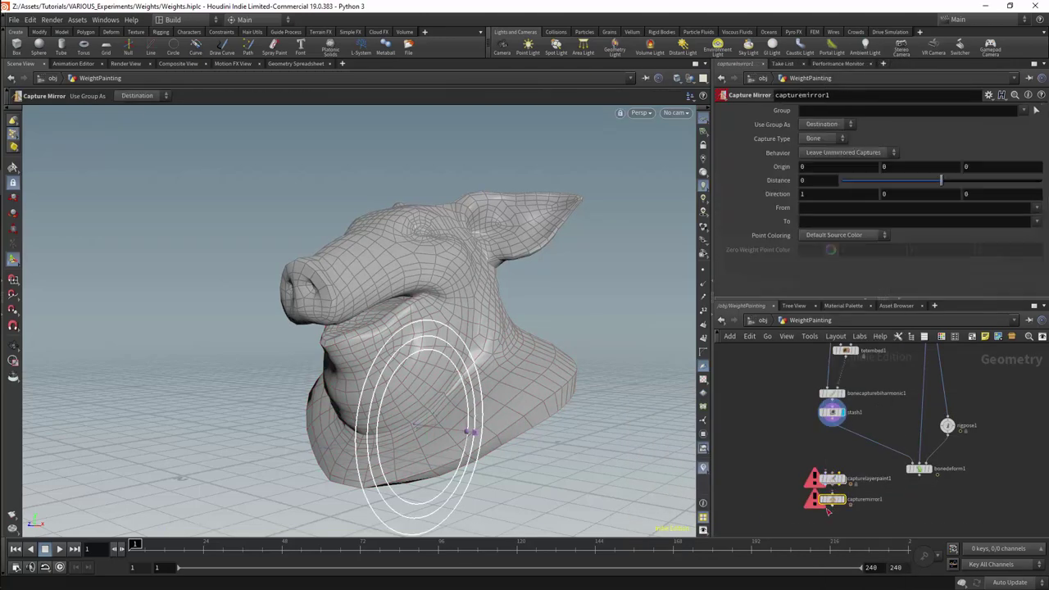
Step: Add a Capture Override node between stash1 and the unconnected capture nodes
key(Tab)
text(capo)
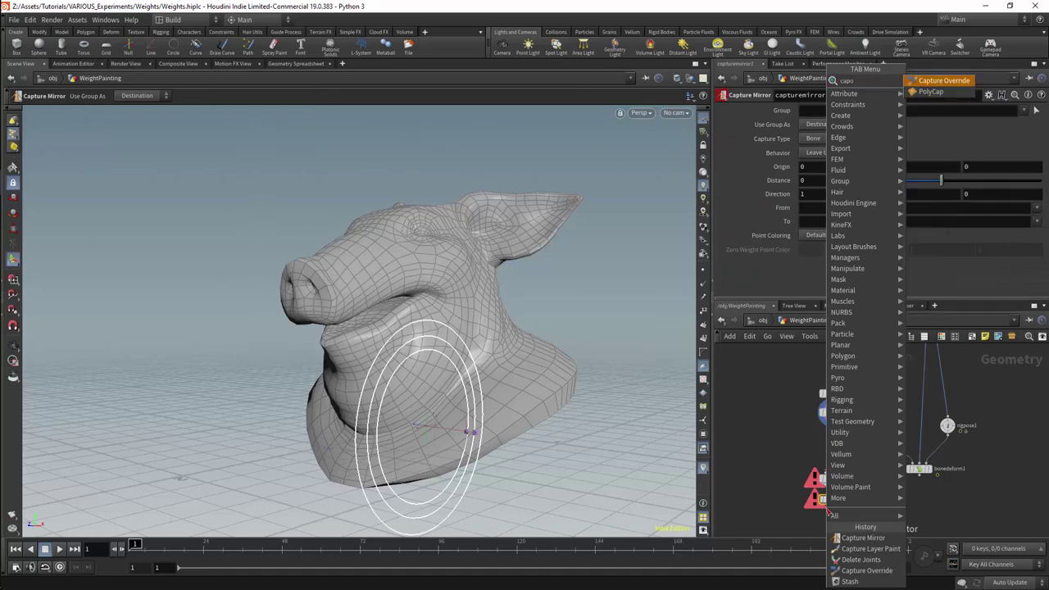
key(Return)
click(826, 453)
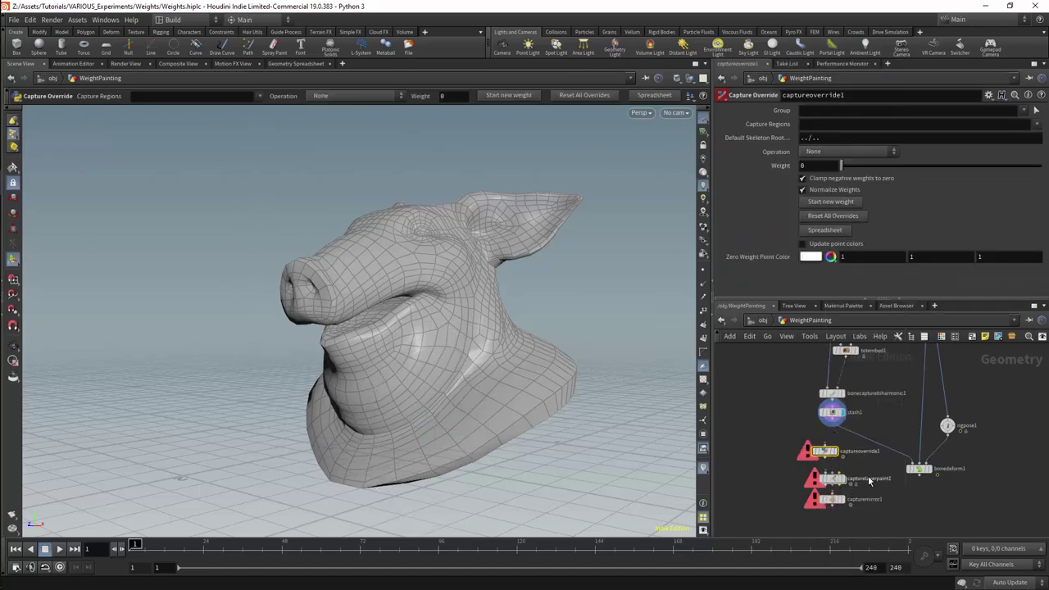
Step: Move the capture paint node aside, insert captureoverride1 between stash1 and bonedeform1, and display it
click(832, 479)
drag(836, 480, 825, 519)
drag(822, 452, 825, 456)
key(Escape)
drag(508, 294, 544, 311)
key(Return)
mouse_move(836, 457)
mouse_down()
mouse_move(868, 445)
mouse_move(839, 455)
mouse_up()
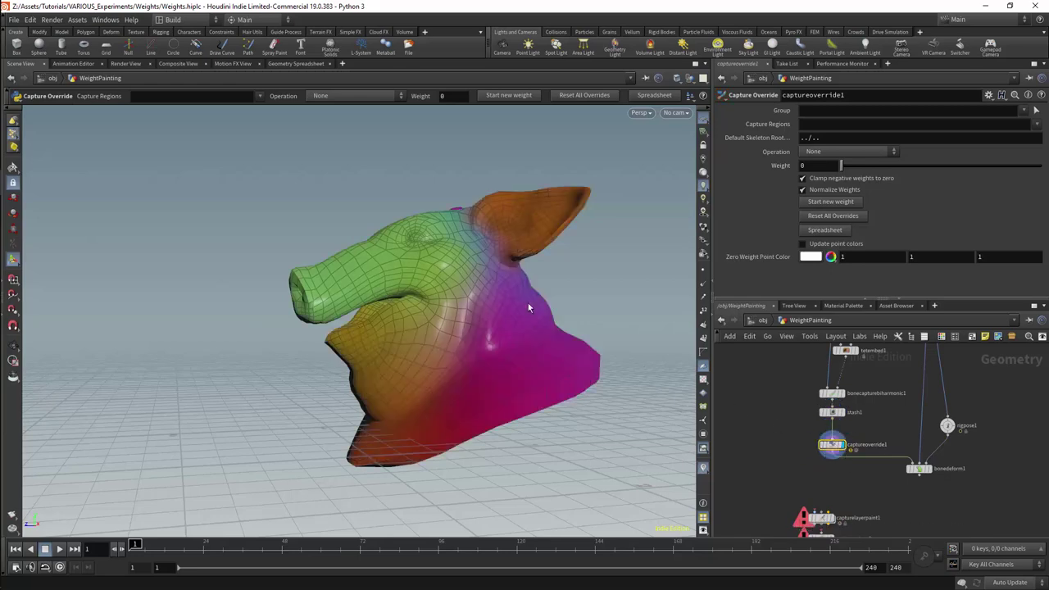
Step: Start picking points for captureoverride1's group and flood-select the underside of the neck within partial point loops
drag(488, 257, 475, 241)
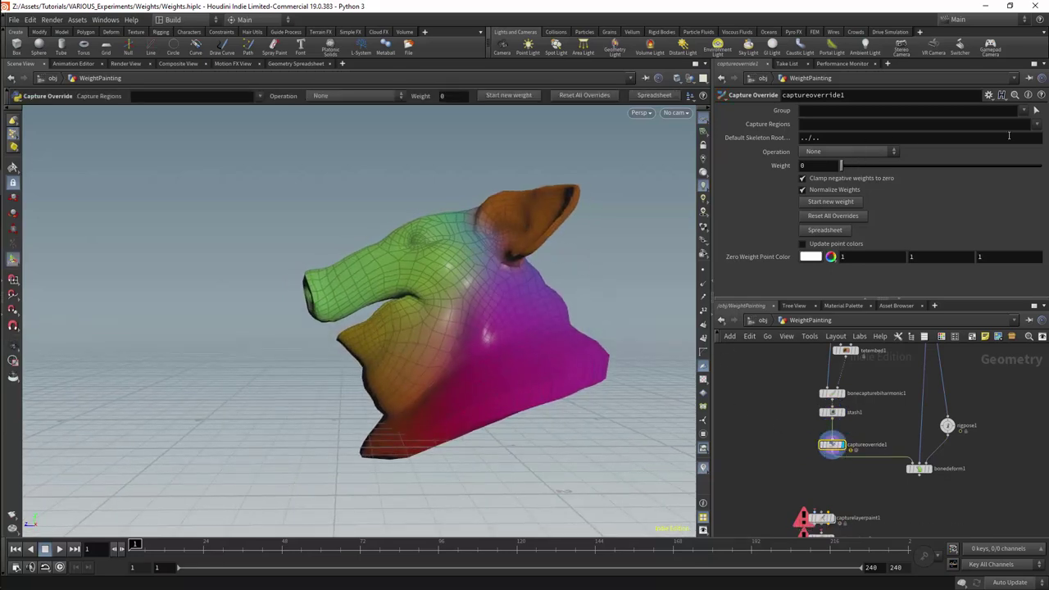
key(space)
drag(517, 234, 633, 255)
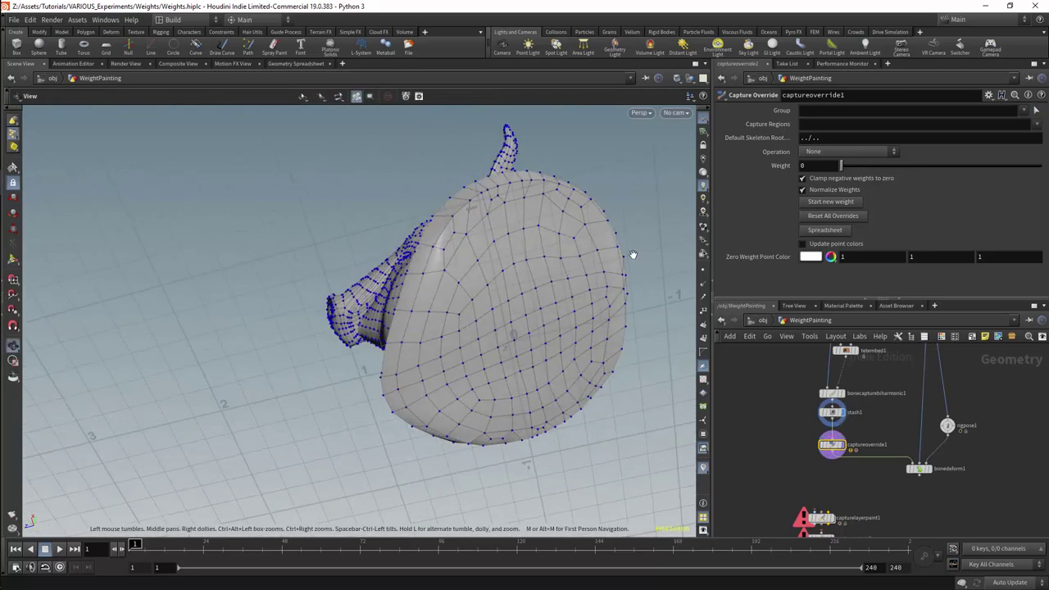
click(458, 314)
click(561, 258)
click(575, 360)
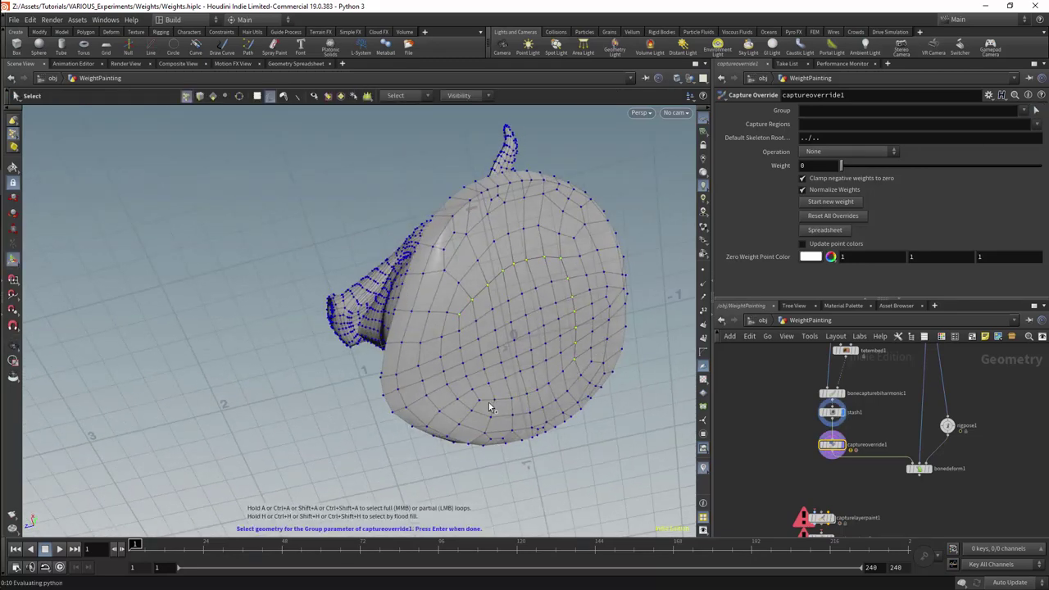
key(h)
click(465, 330)
Step: Refine the point selection around the neck's lower rim and accept it as captureoverride1's group
key(space)
drag(464, 332, 496, 293)
key(space)
middle_drag(557, 313, 537, 304)
drag(536, 305, 510, 354)
key(ctrl+z)
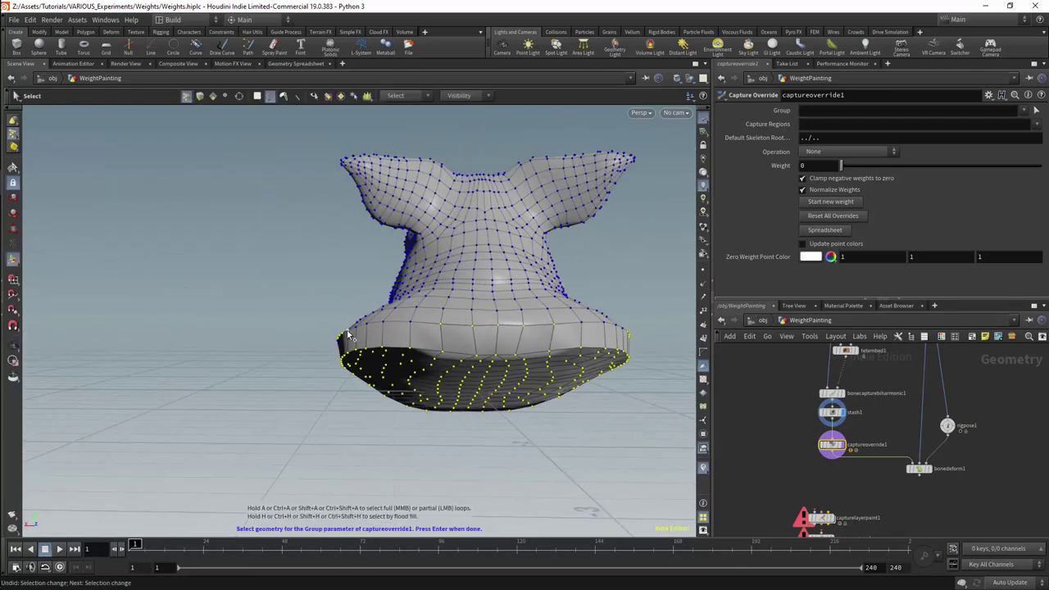
key(space)
drag(631, 336, 251, 295)
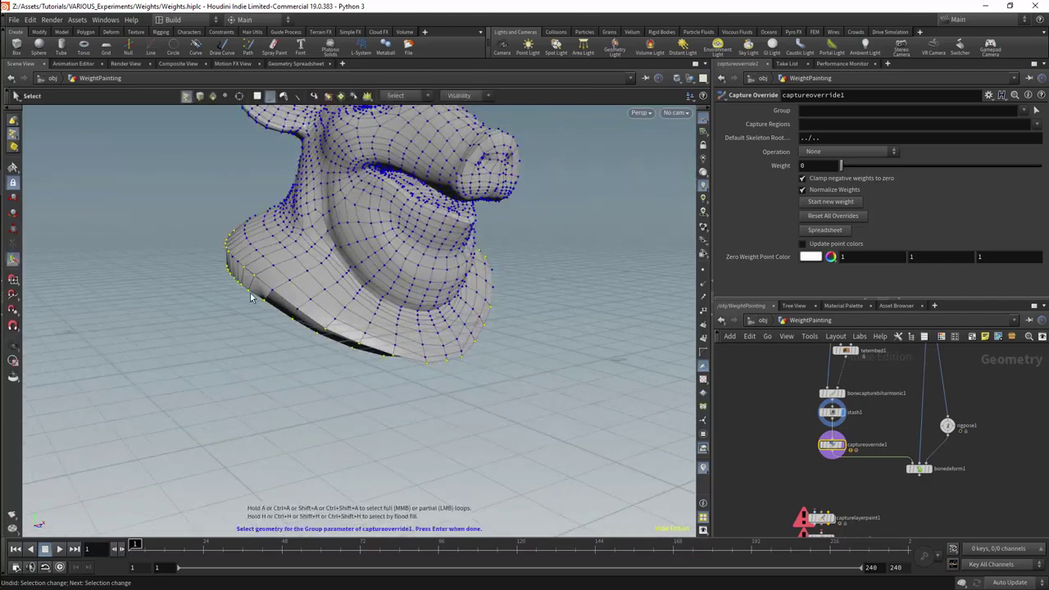
key(space)
drag(563, 334, 437, 332)
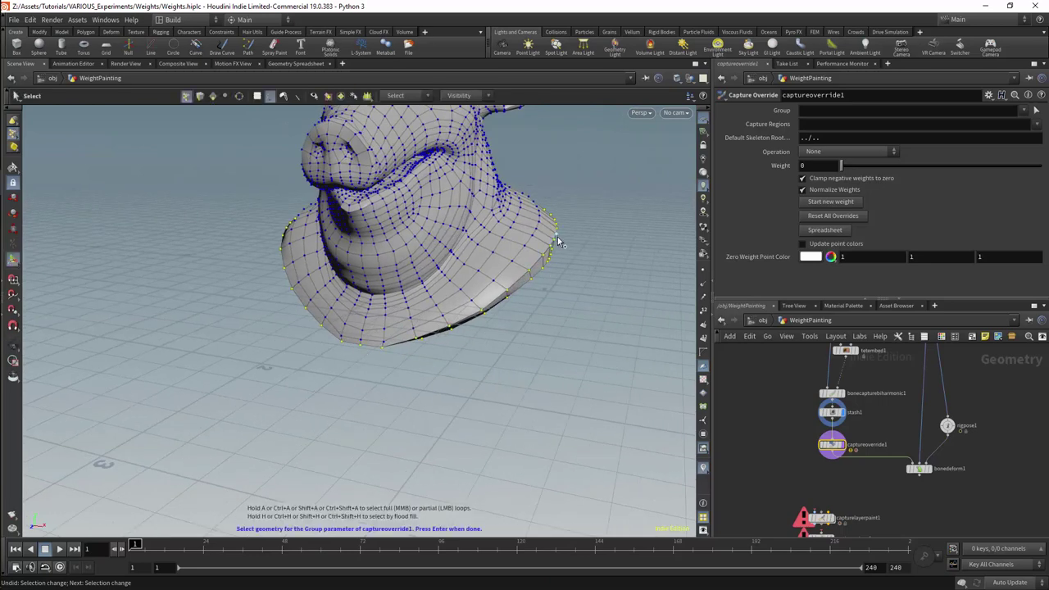
key(Return)
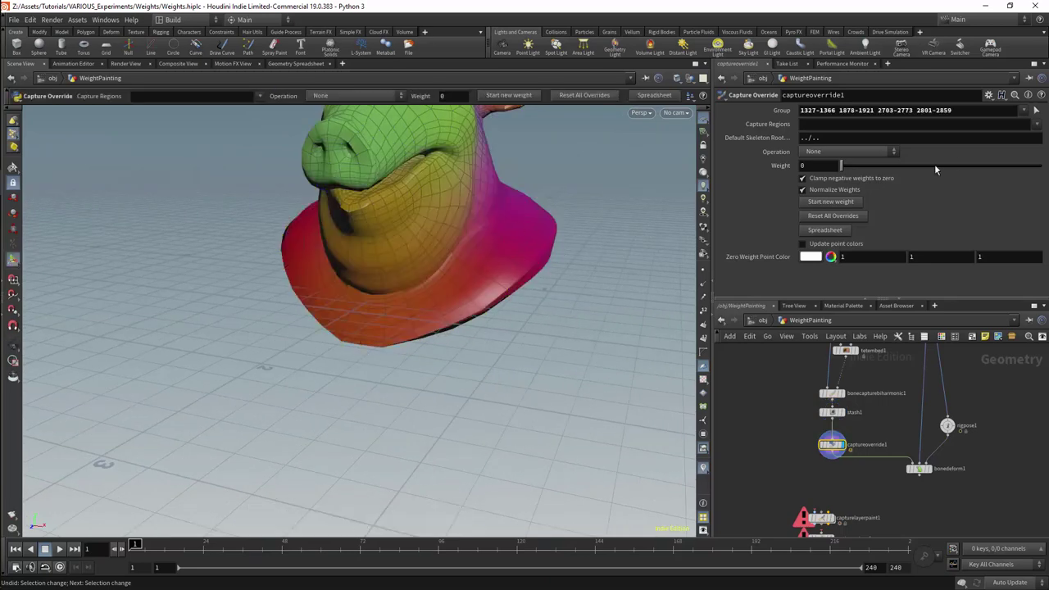
Step: Set captureoverride1's capture region to "Body"
click(1037, 127)
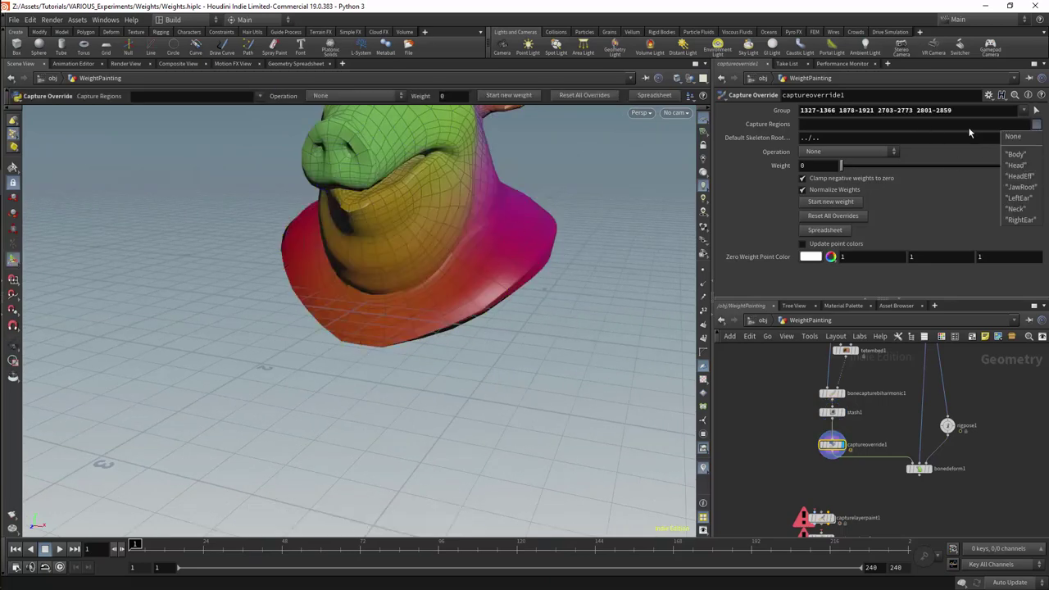
click(1016, 145)
key(Escape)
drag(459, 221, 527, 309)
middle_drag(526, 310, 571, 428)
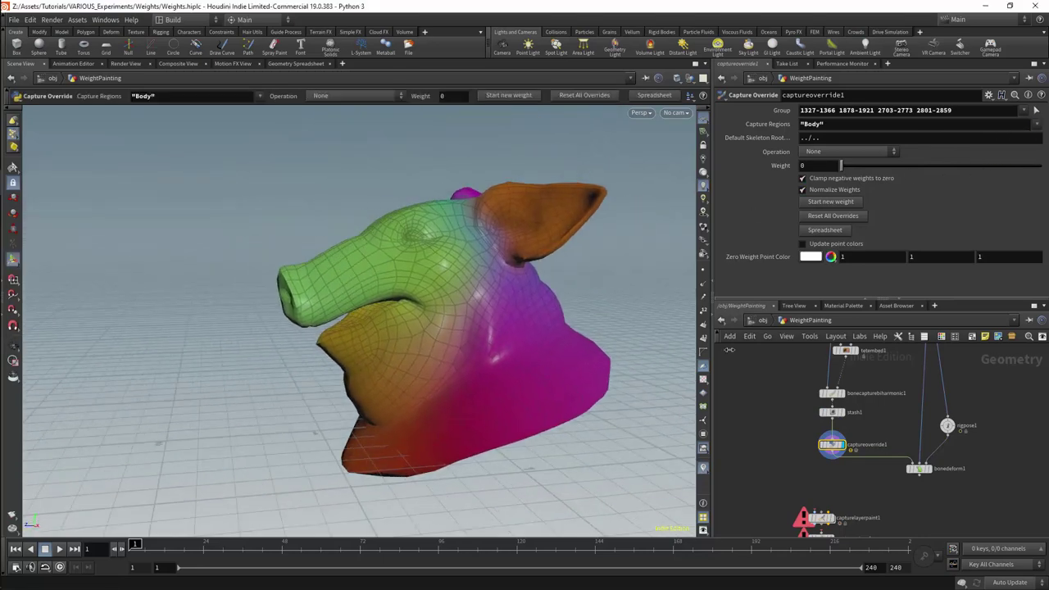
Step: Activate the rigpose1 controls, select the Neck joint, and display bonedeform1
click(947, 425)
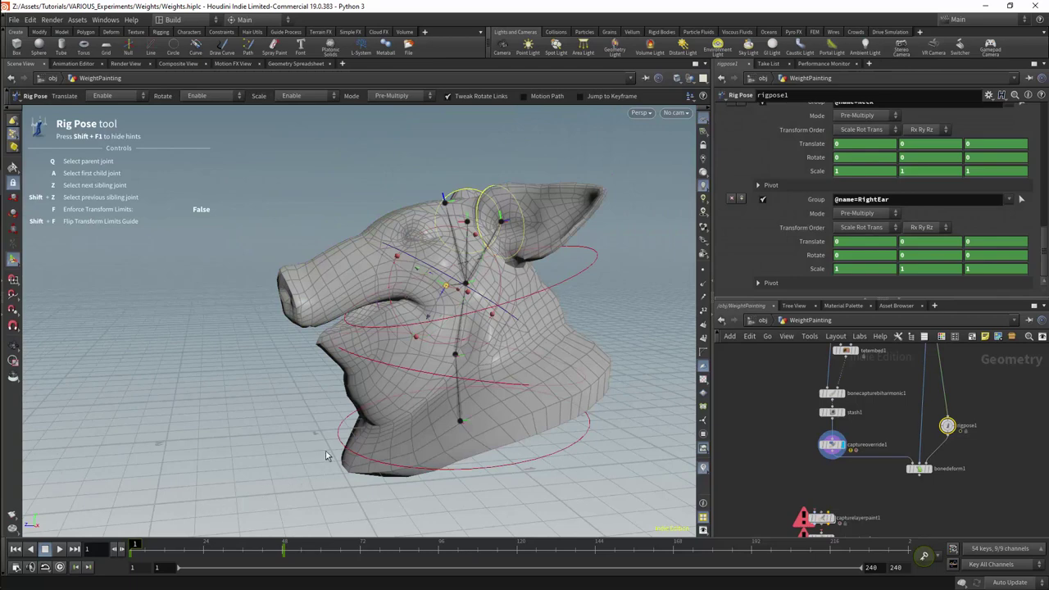
key(Escape)
mouse_move(490, 334)
mouse_down()
mouse_move(467, 332)
mouse_move(508, 328)
mouse_move(498, 328)
mouse_up()
key(Return)
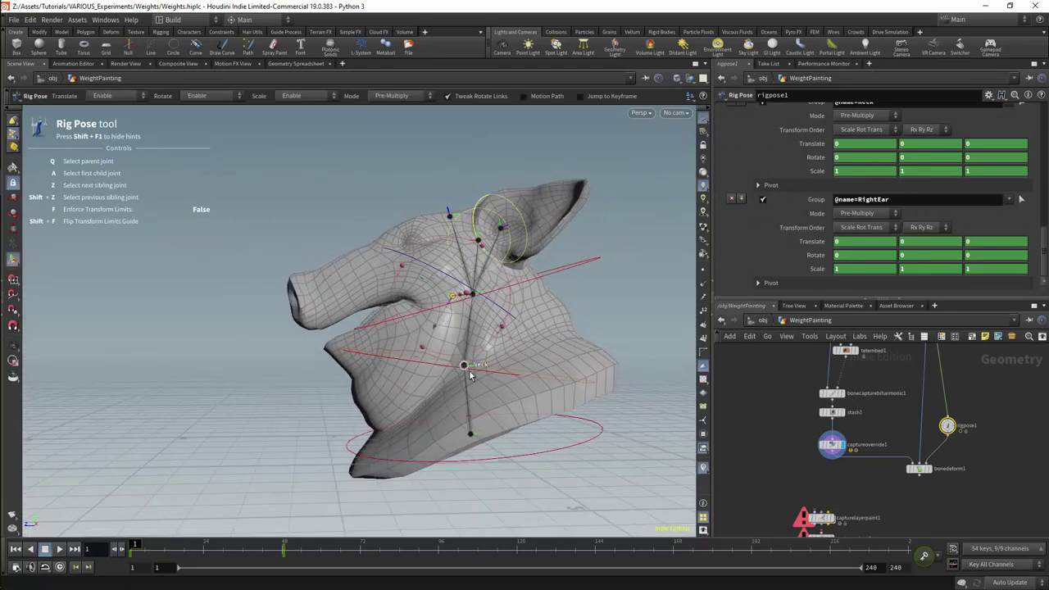
click(468, 370)
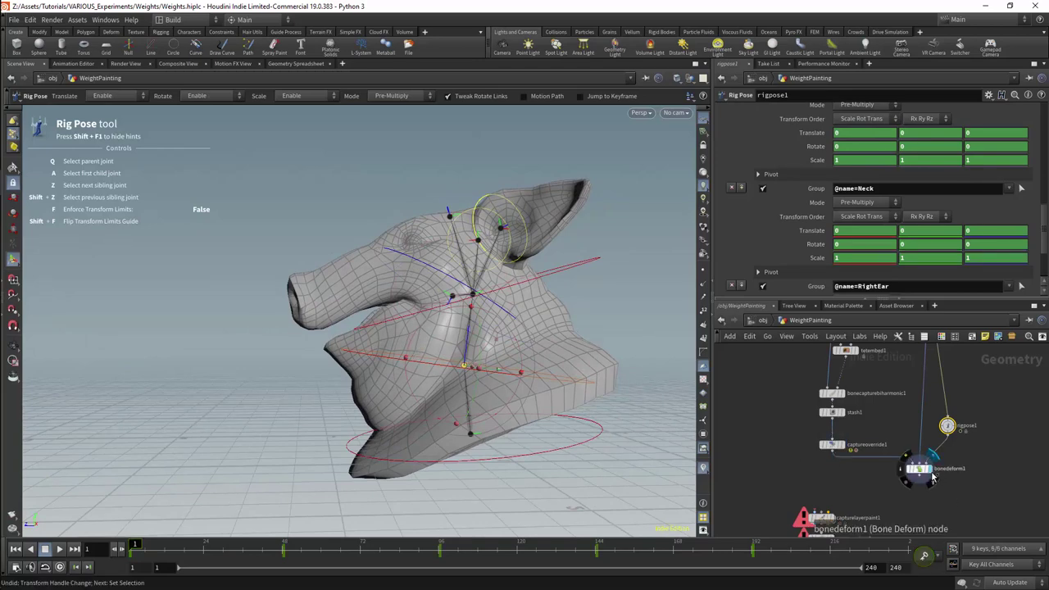
Step: Test the deformation by posing the Neck and JawRoot joints, undoing each pose change
drag(420, 343, 405, 466)
key(ctrl+z)
click(451, 292)
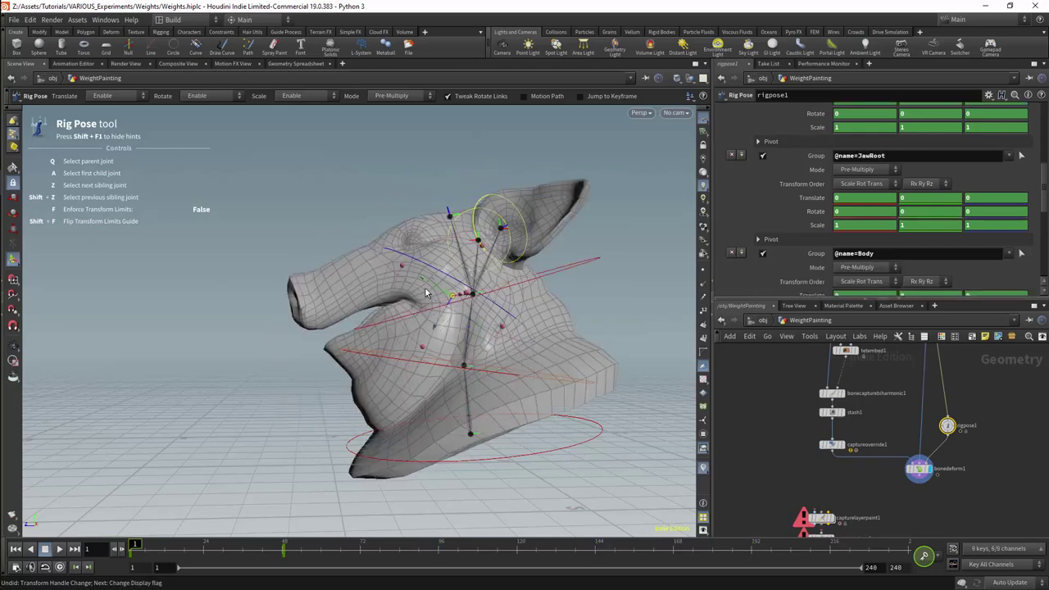
drag(394, 299, 356, 336)
key(ctrl+z)
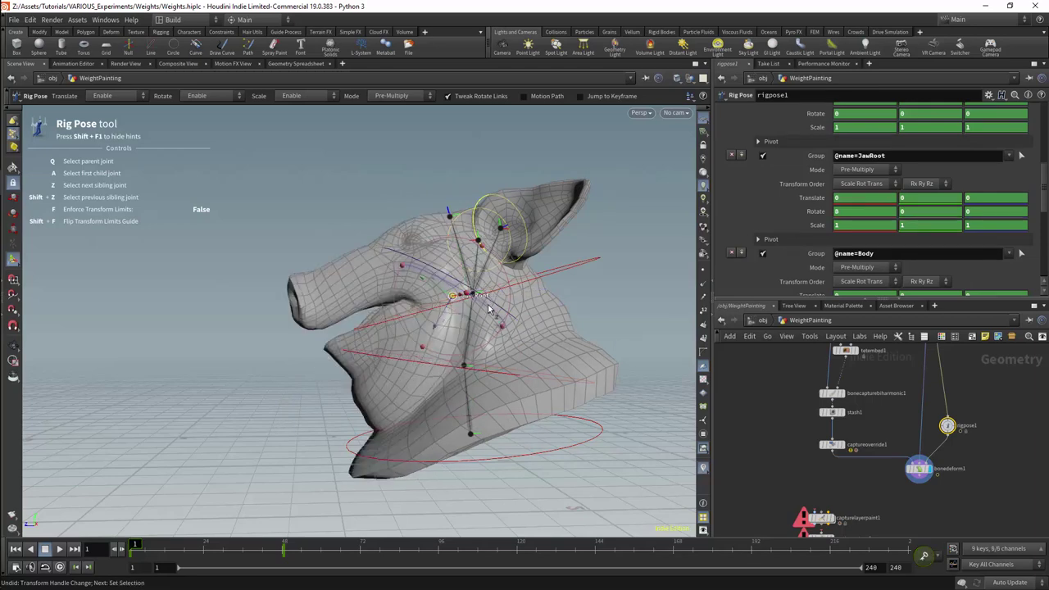
Step: Return the display to captureoverride1 and turn off its Normalize Weights option
click(473, 295)
drag(415, 283, 581, 363)
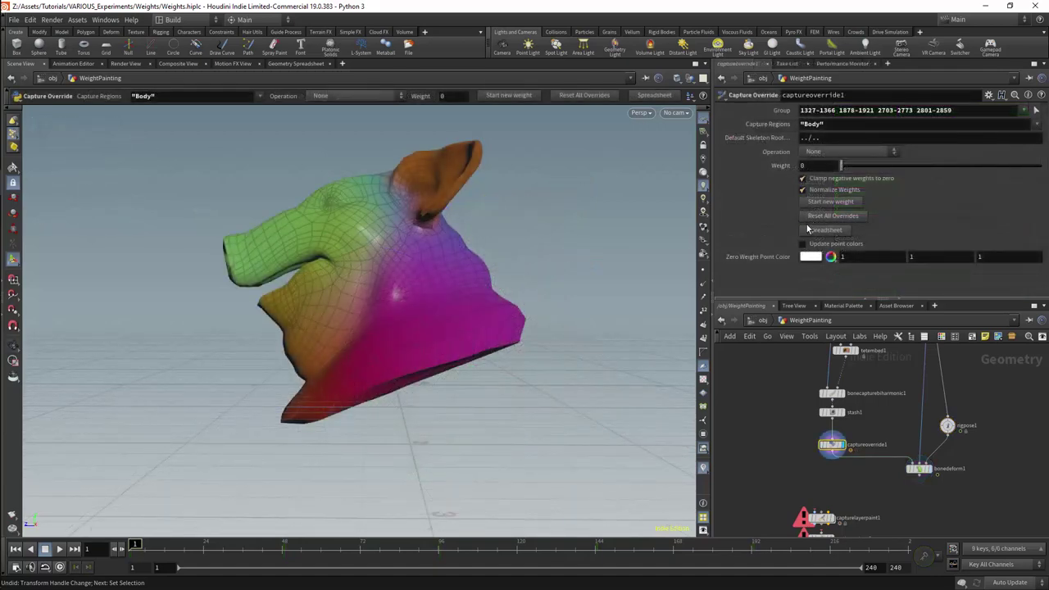
click(804, 191)
click(803, 191)
Step: Try the Create Override, Remove Override, None and Normalize Existing Override operations on captureoverride1
click(878, 154)
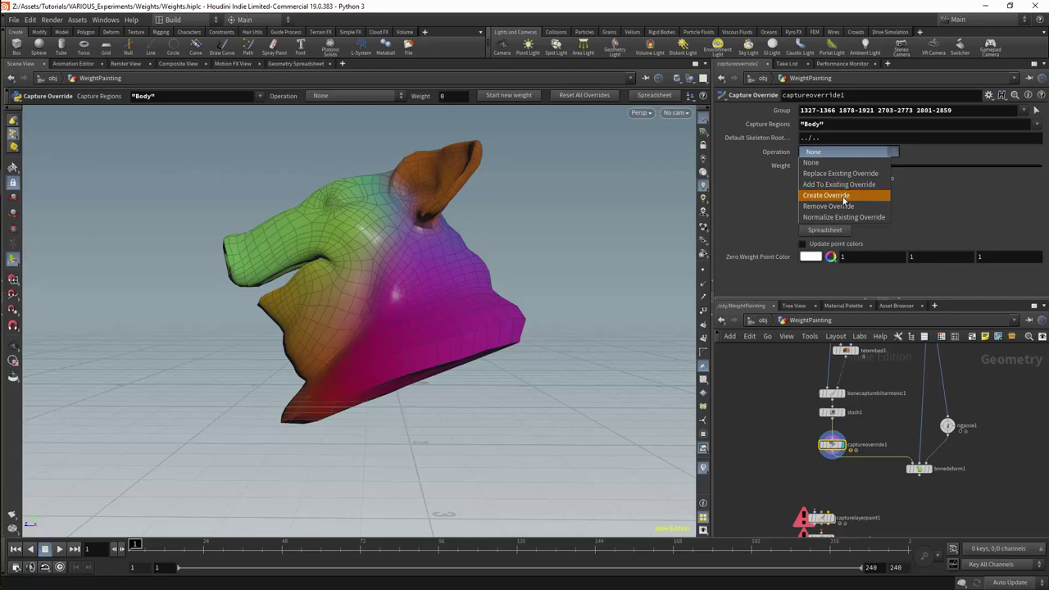
click(843, 196)
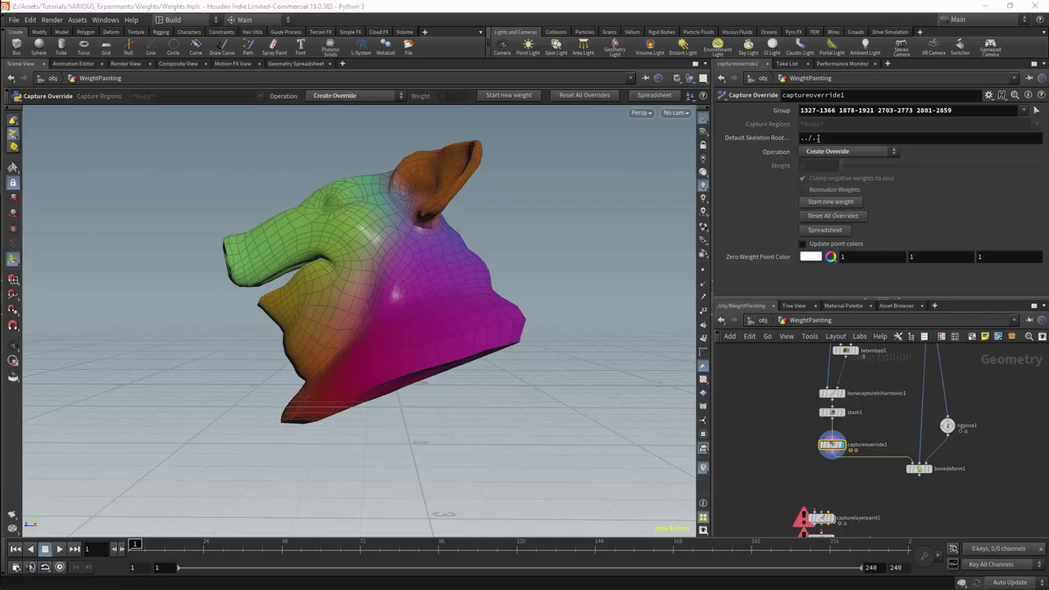
click(874, 153)
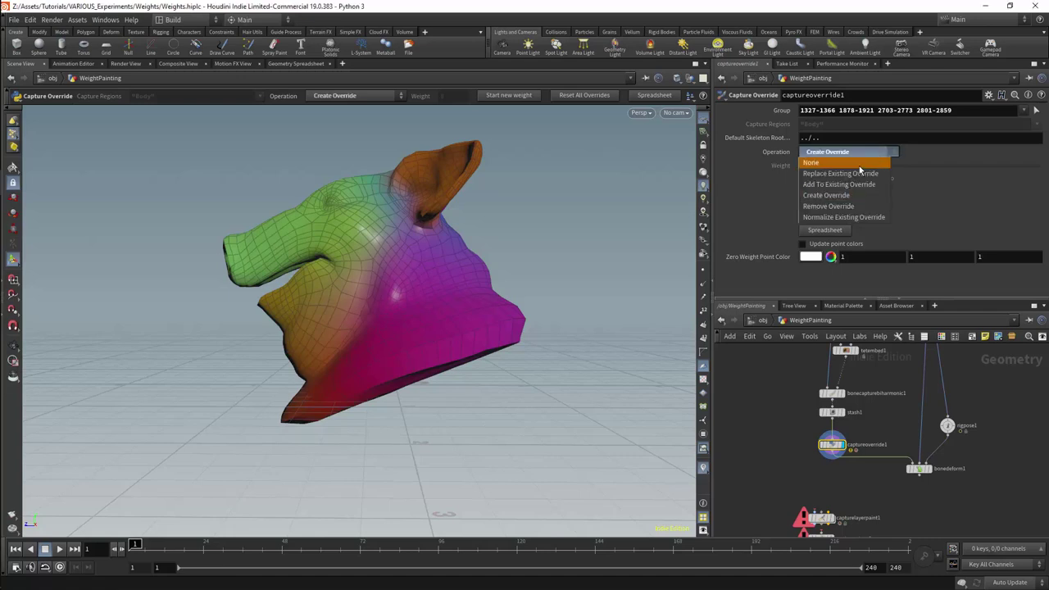
click(841, 208)
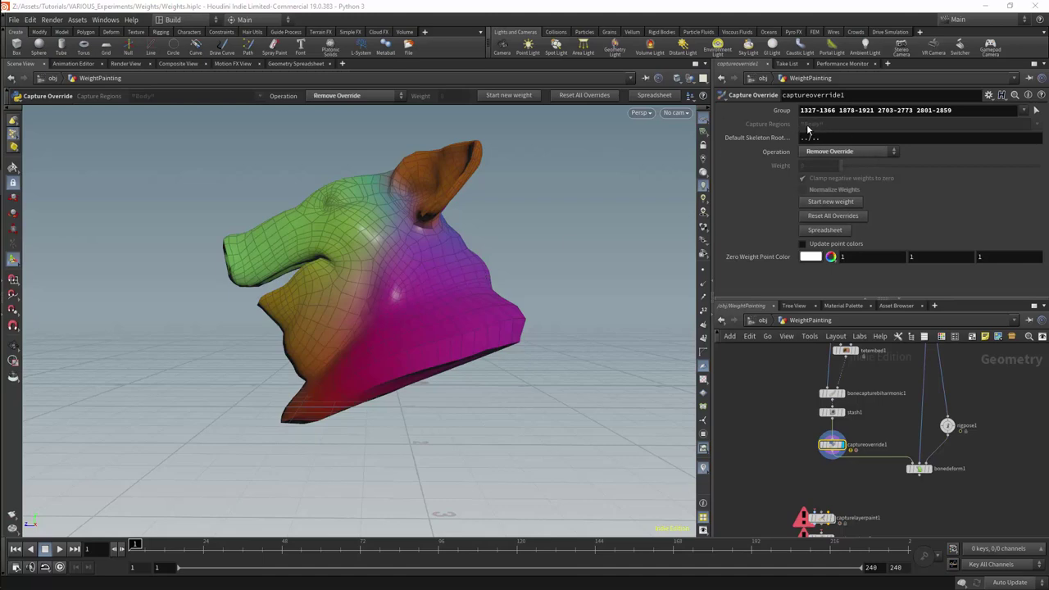
mouse_move(491, 307)
alt+mouse_down()
mouse_move(466, 250)
mouse_move(492, 304)
alt+mouse_up()
click(836, 154)
click(824, 164)
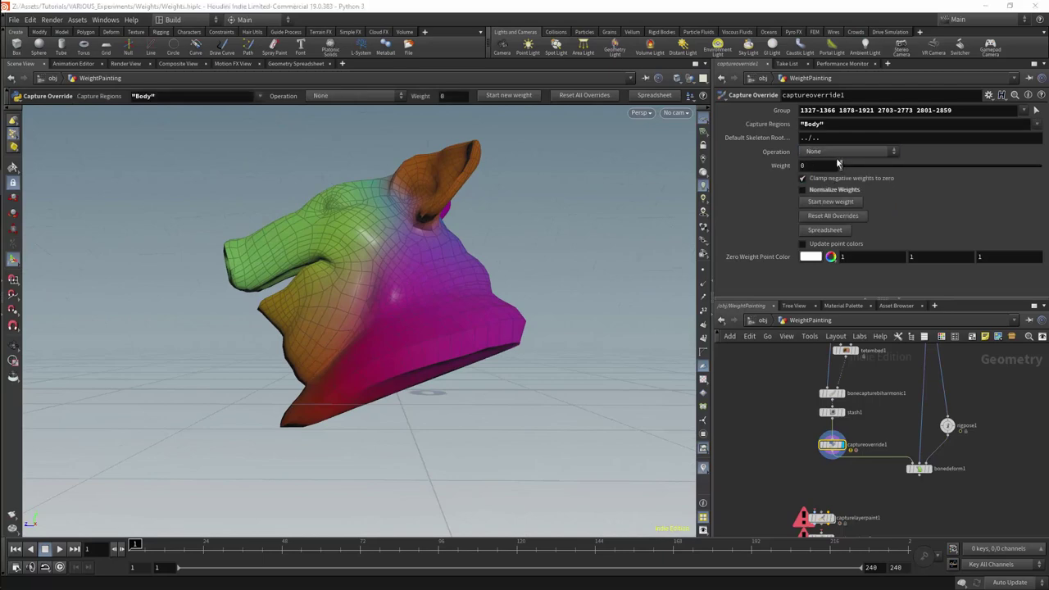
click(836, 154)
click(837, 217)
alt+drag(667, 264, 407, 377)
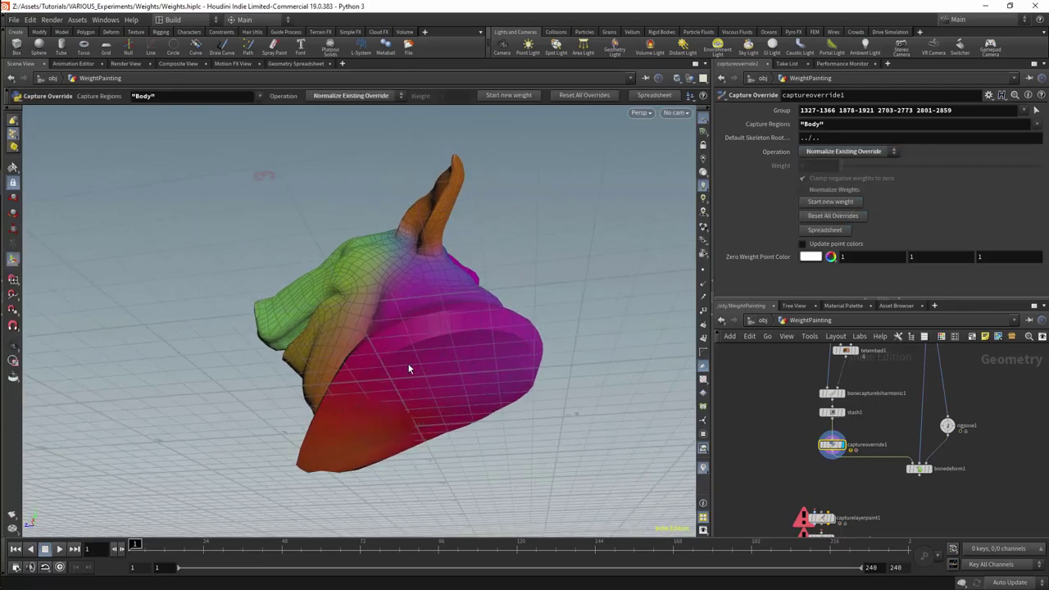
Step: Set captureoverride1's operation to Replace Existing Override and inspect the neck rim's weight colors from several angles
click(836, 151)
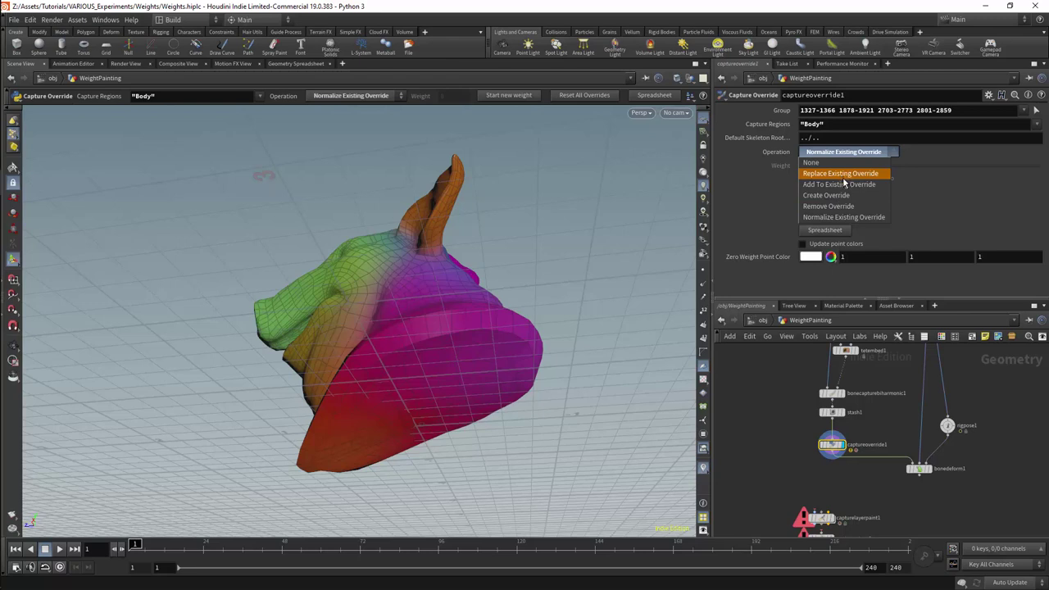
click(842, 175)
alt+drag(529, 232, 478, 297)
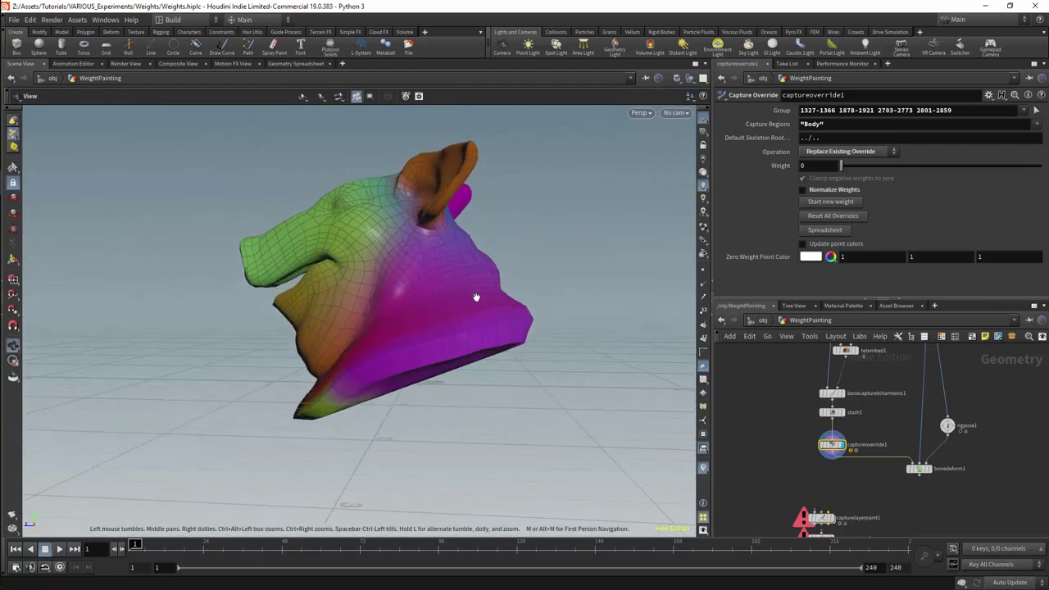
alt+right_drag(478, 297, 515, 262)
alt+middle_drag(516, 262, 509, 232)
scroll(509, 233, up, 8)
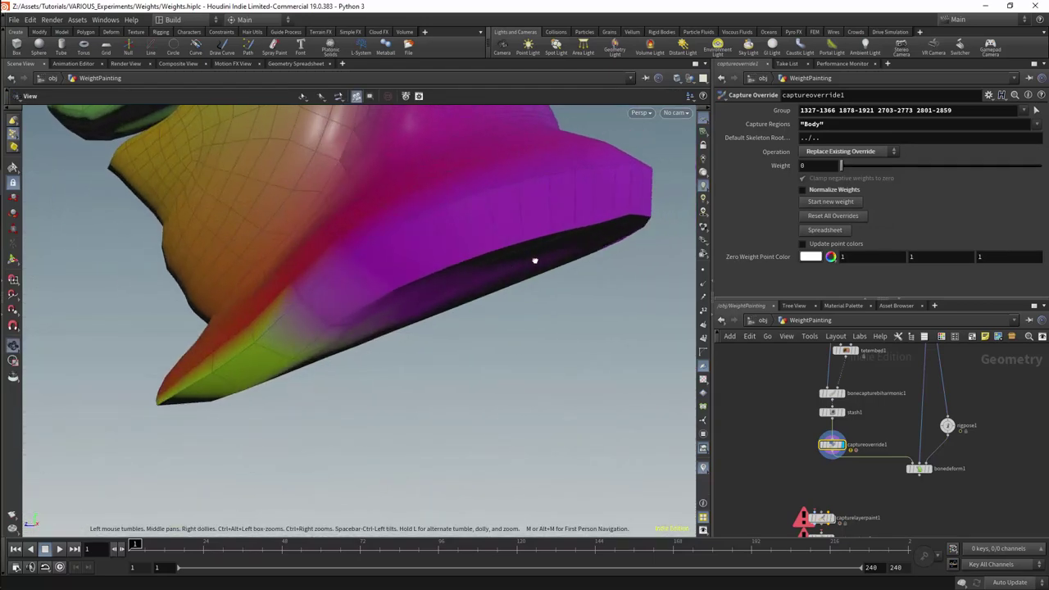
key(Return)
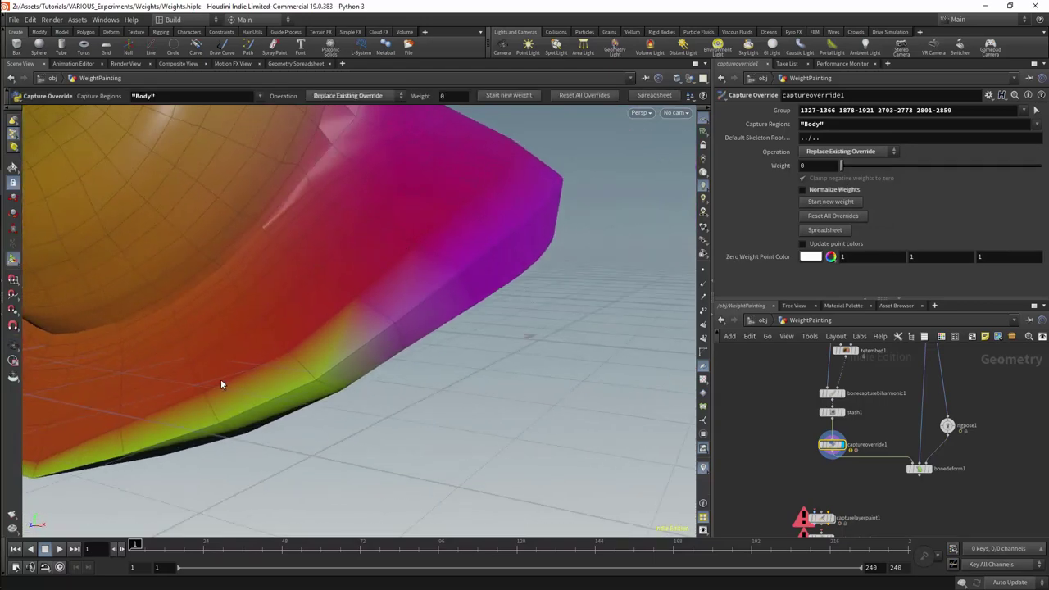
key(Escape)
scroll(220, 384, down, 12)
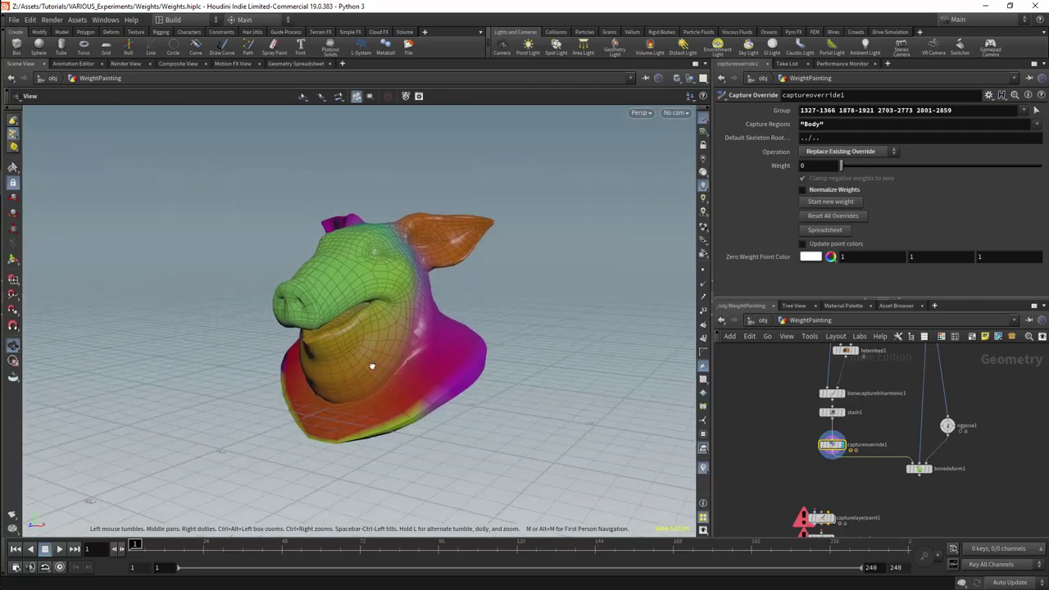
drag(371, 366, 320, 367)
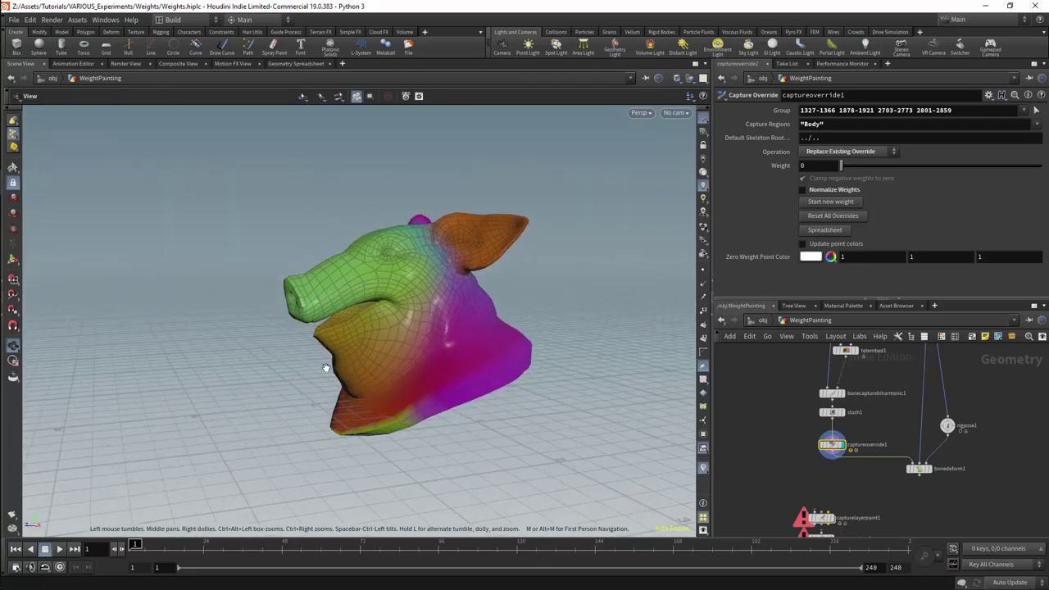
key(Return)
alt+drag(341, 426, 434, 405)
Step: Test captureoverride1 with Body weights of 1, 0.652 and 0, and turn Normalize Weights back on
mouse_move(872, 170)
mouse_down()
mouse_move(849, 174)
mouse_move(993, 172)
mouse_up()
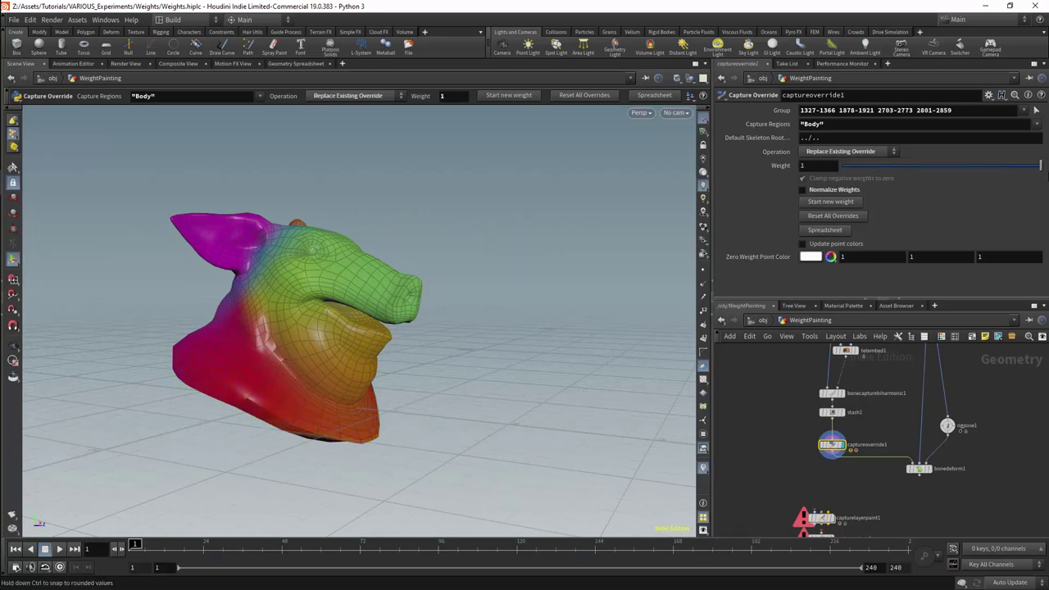
drag(863, 172, 852, 172)
alt+drag(421, 344, 524, 262)
drag(853, 168, 960, 171)
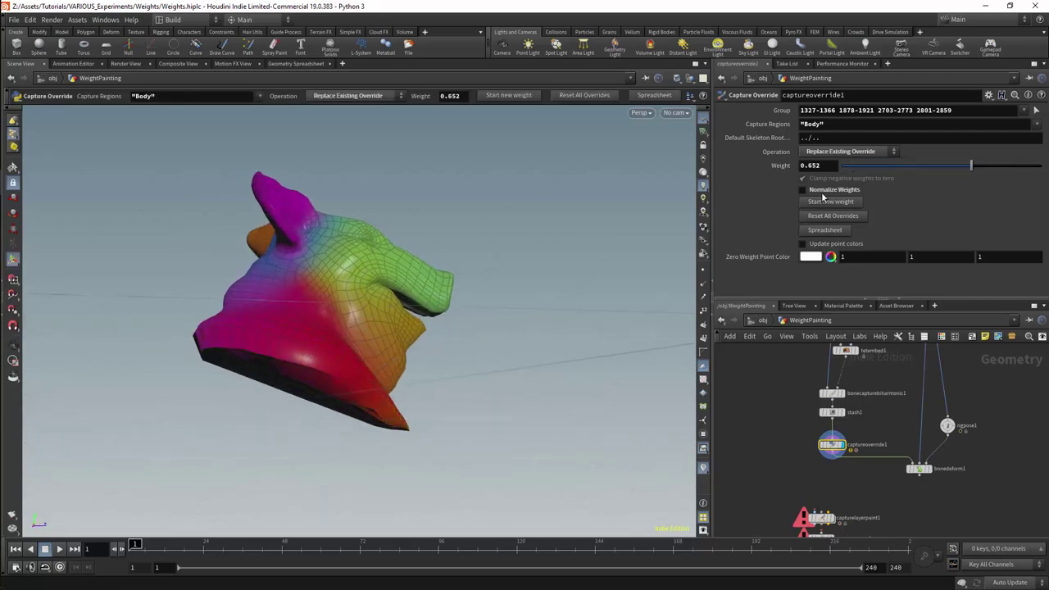
alt+drag(464, 307, 447, 320)
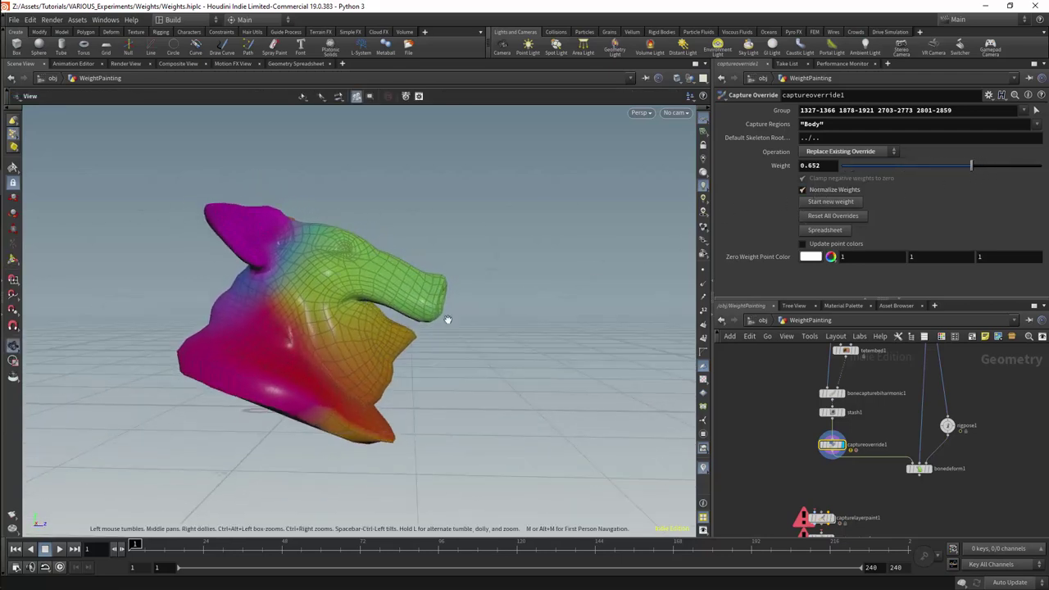
mouse_move(971, 169)
mouse_down()
mouse_move(1040, 166)
mouse_move(935, 174)
mouse_up()
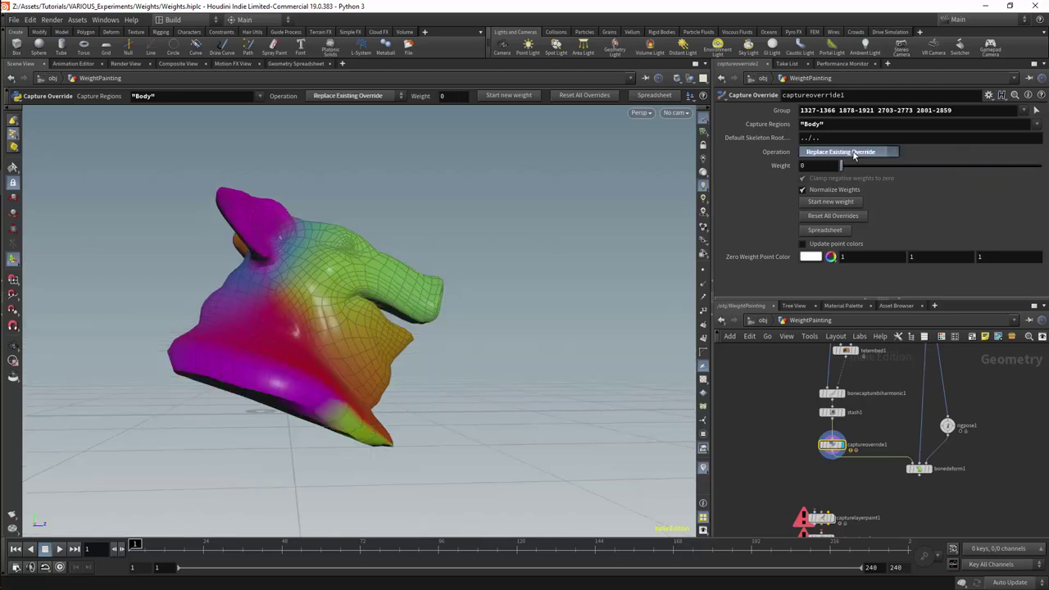
Step: Set captureoverride1's operation to Add To Existing Override with a weight of 1, and inspect it without weight normalization
click(851, 152)
click(832, 184)
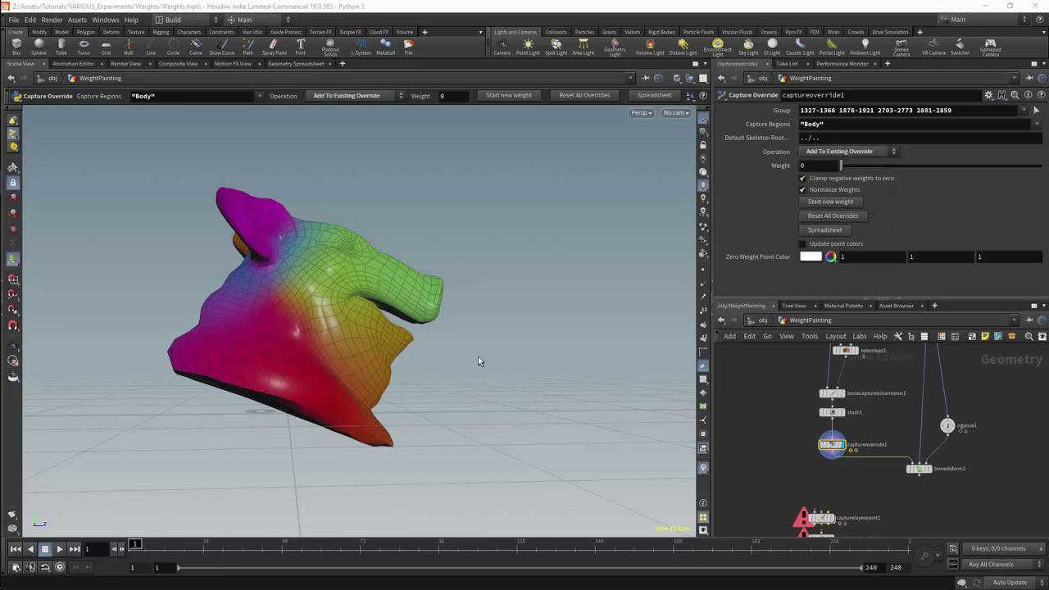
drag(858, 169, 935, 167)
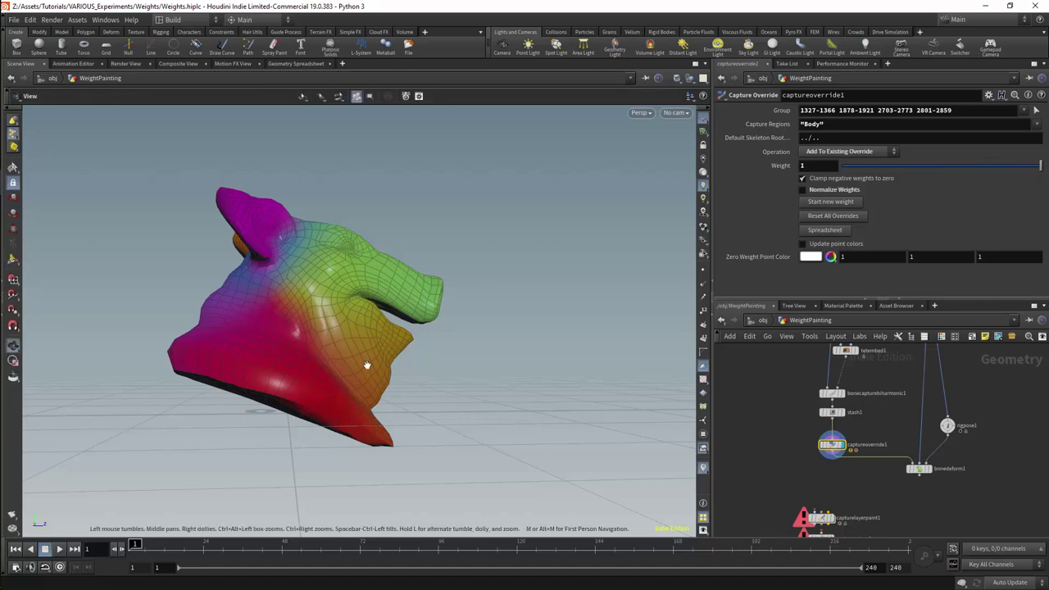
alt+drag(368, 368, 346, 371)
alt+drag(291, 343, 379, 325)
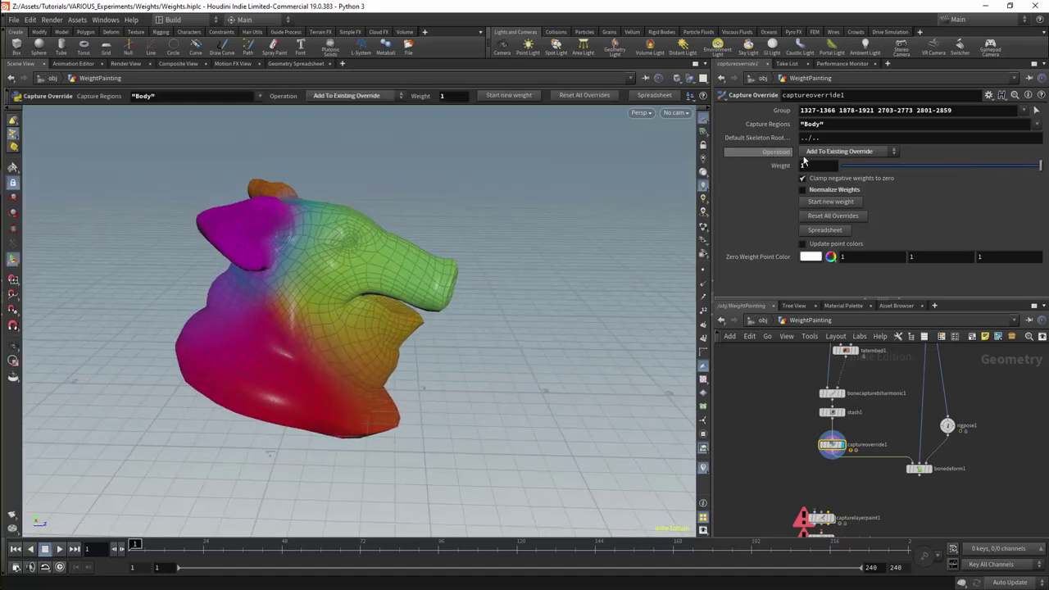
Step: Try a weight of 5.7, reset it to 1, and enable Normalize Weights and Update point colors on captureoverride1
middle_drag(809, 165, 821, 166)
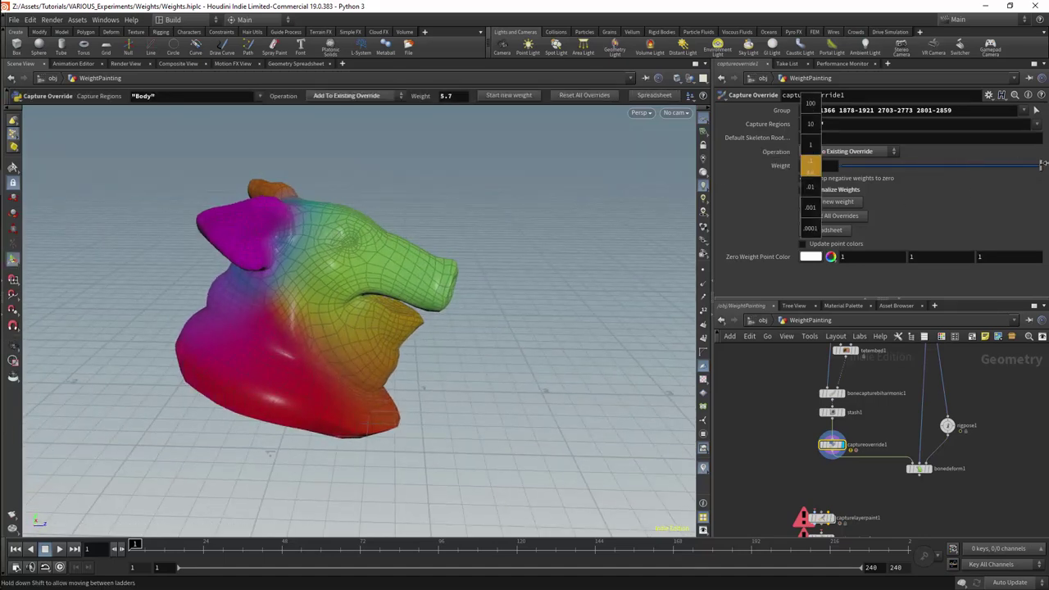
middle_drag(780, 167, 752, 170)
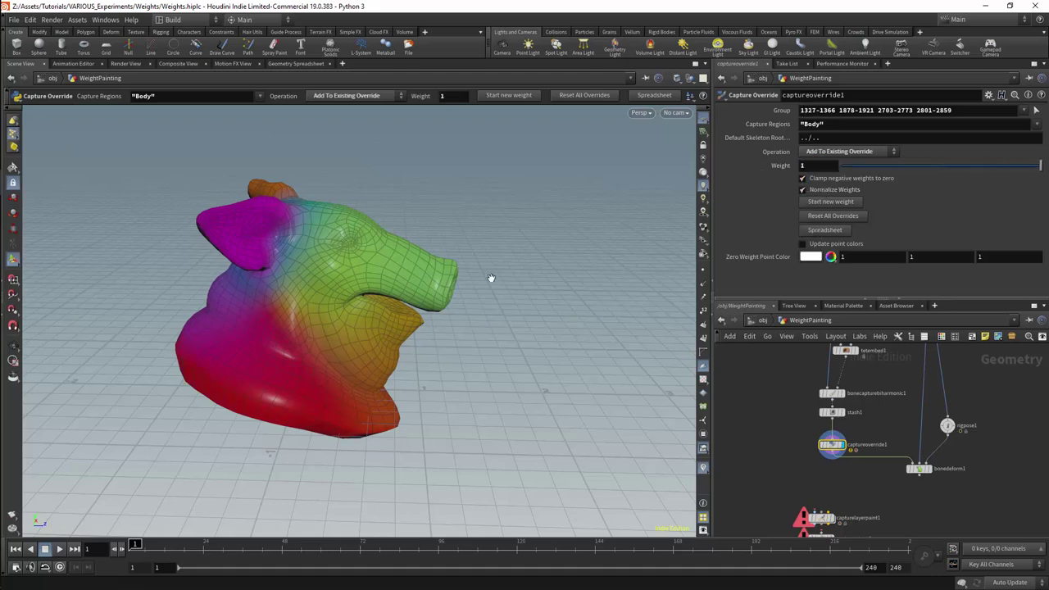
mouse_move(457, 270)
alt+mouse_down()
mouse_move(366, 262)
mouse_move(437, 273)
alt+mouse_up()
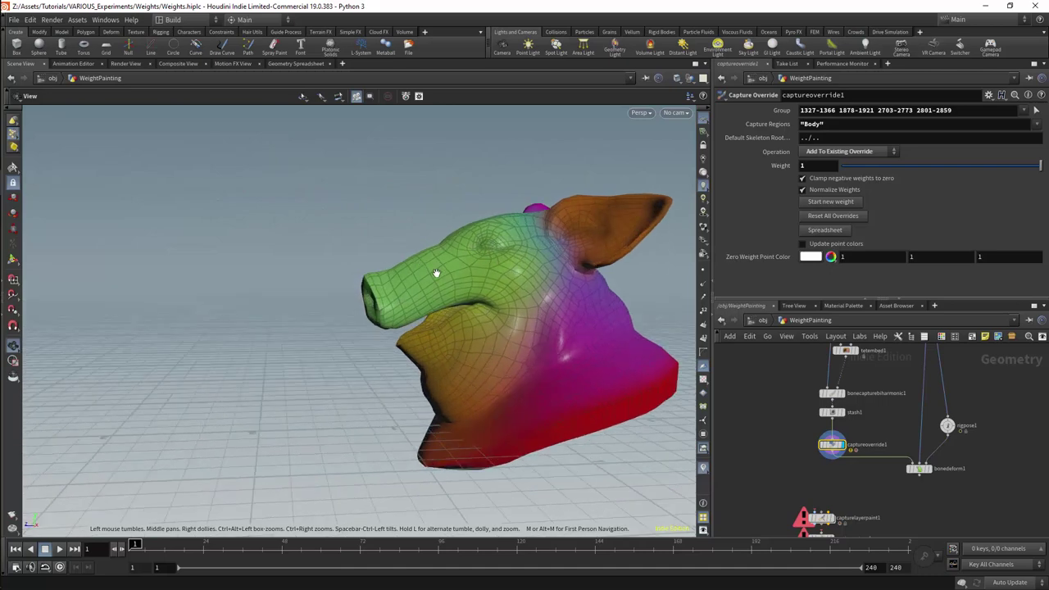
key(Return)
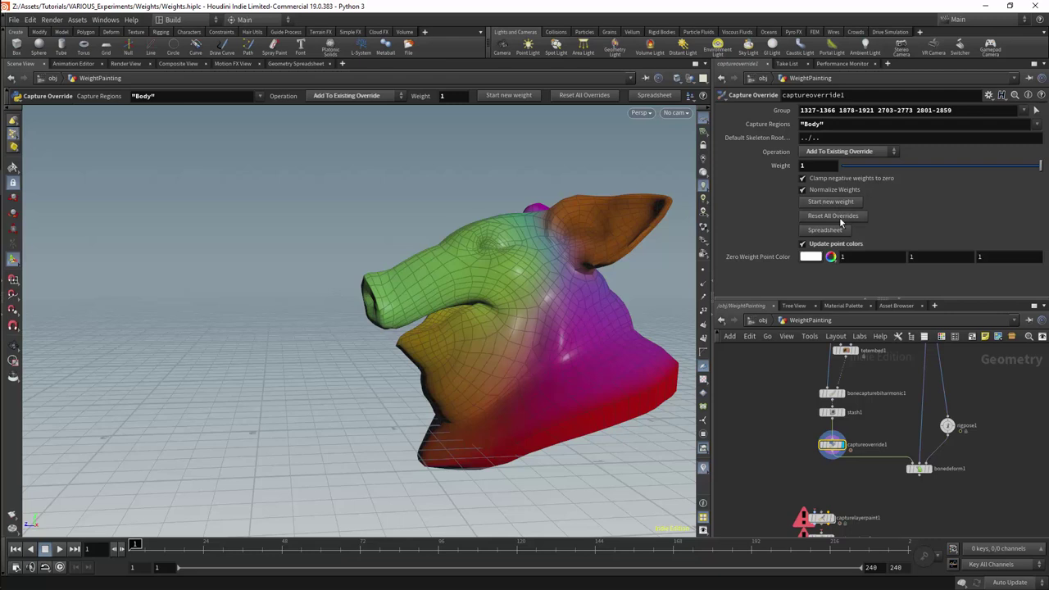
Step: Open captureoverride1's capture weights spreadsheet to view its point list, and close it again
click(825, 230)
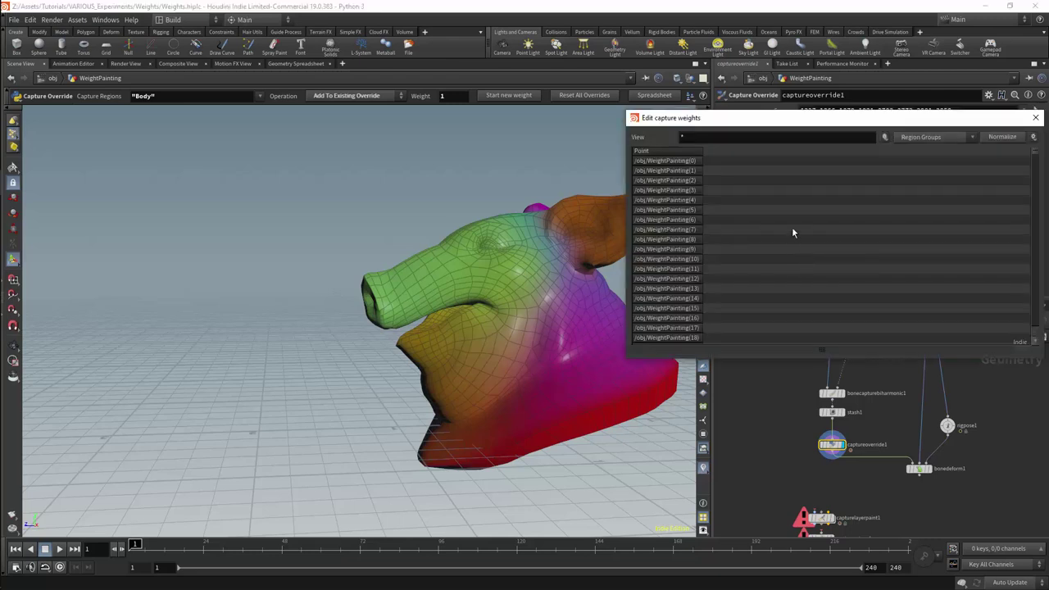
drag(942, 117, 808, 117)
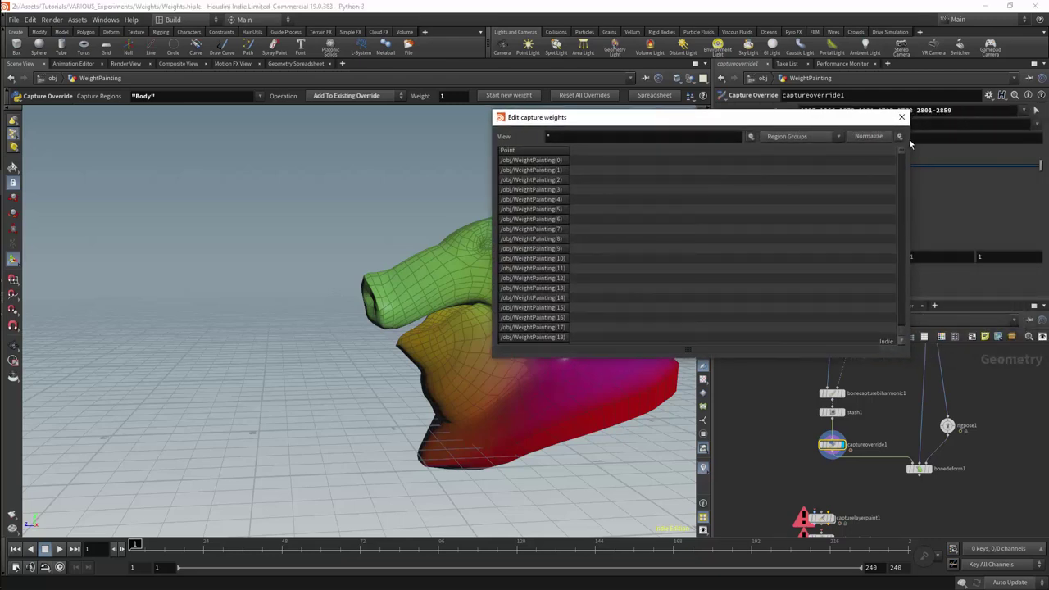
click(901, 119)
key(Escape)
drag(552, 316, 484, 303)
key(Return)
Step: Insert a second Capture Override node between captureoverride1 and bonedeform1 and set its capture region to "Head"
key(Tab)
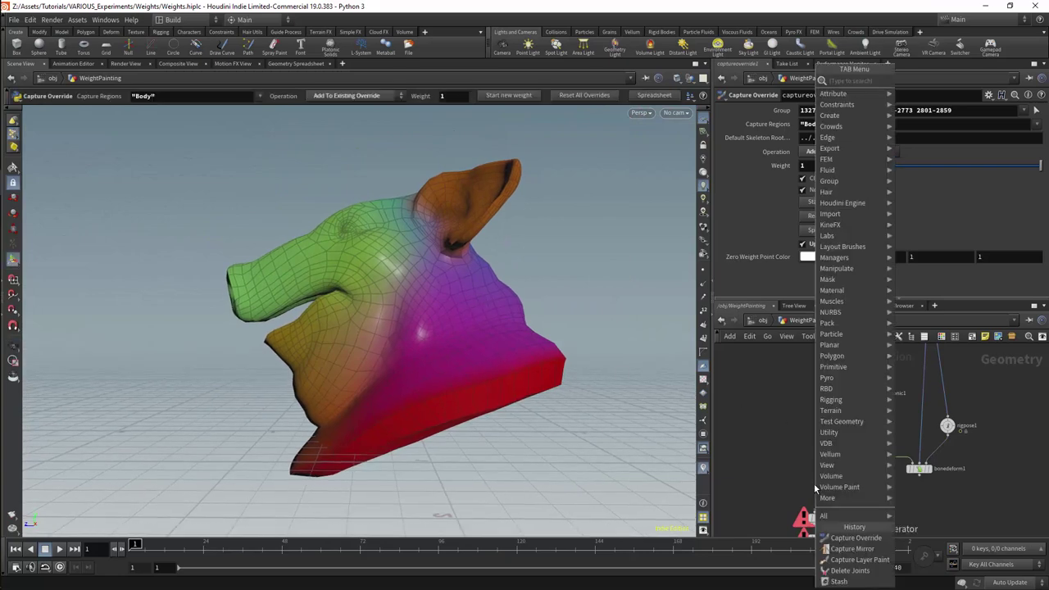
text(cap ove)
click(934, 85)
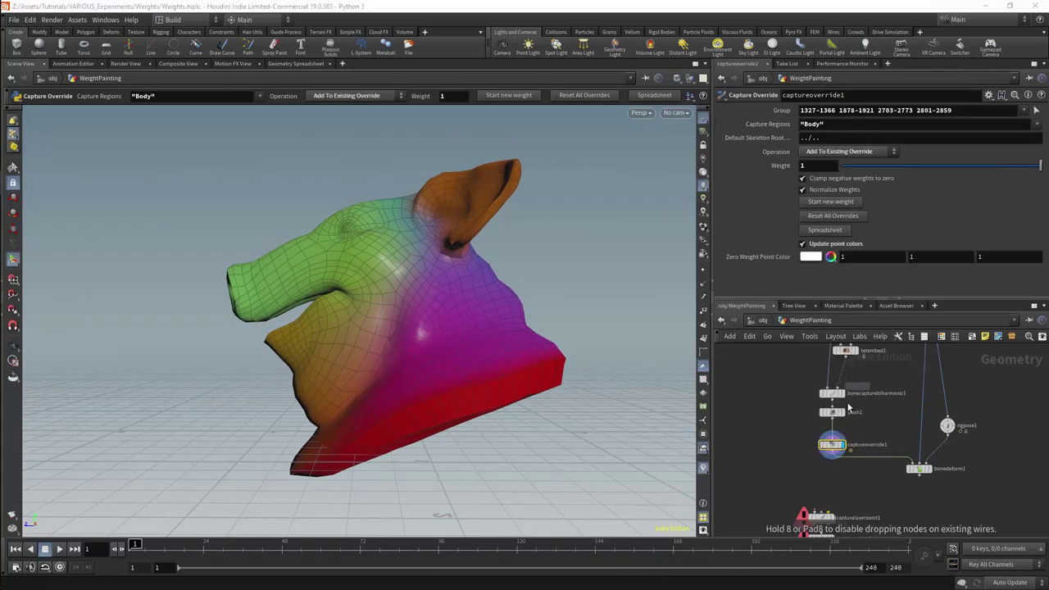
click(830, 469)
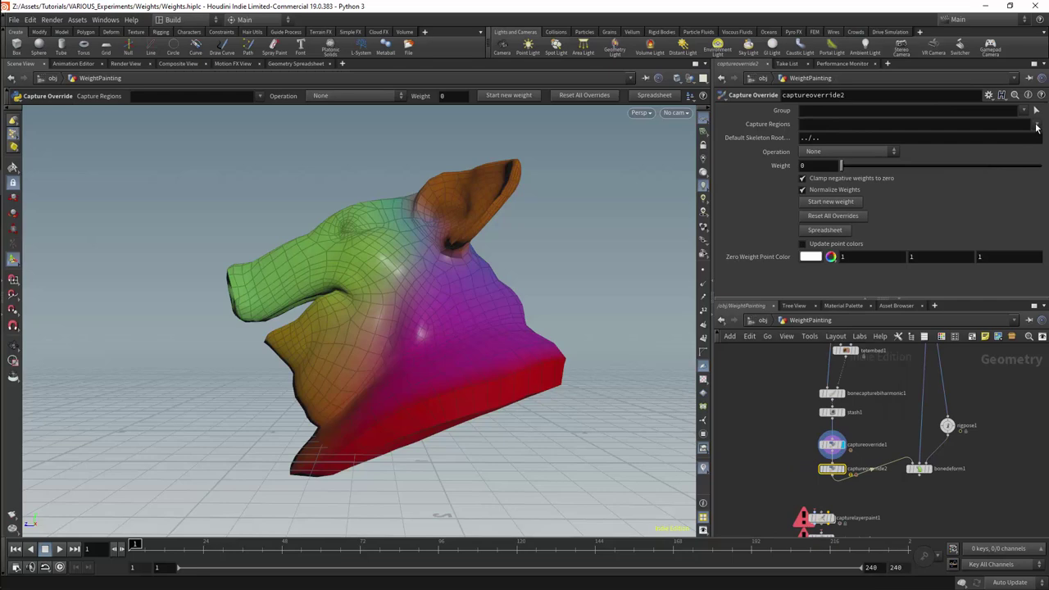
click(1037, 129)
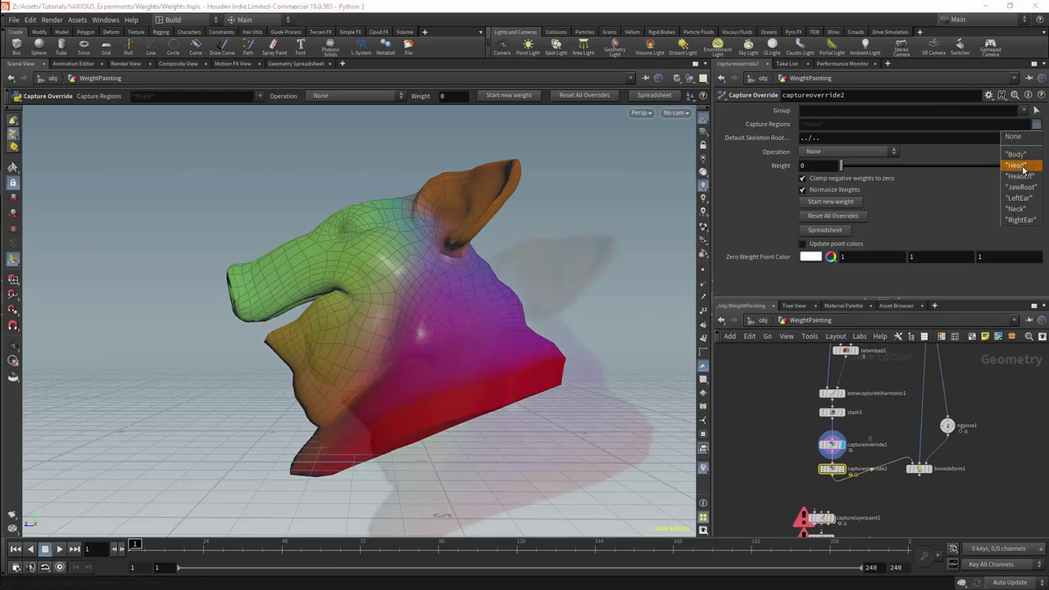
click(1016, 168)
Step: Set captureoverride2's group to the snout and upper head points, selecting them freehand in a wireframe right-side view
key(Escape)
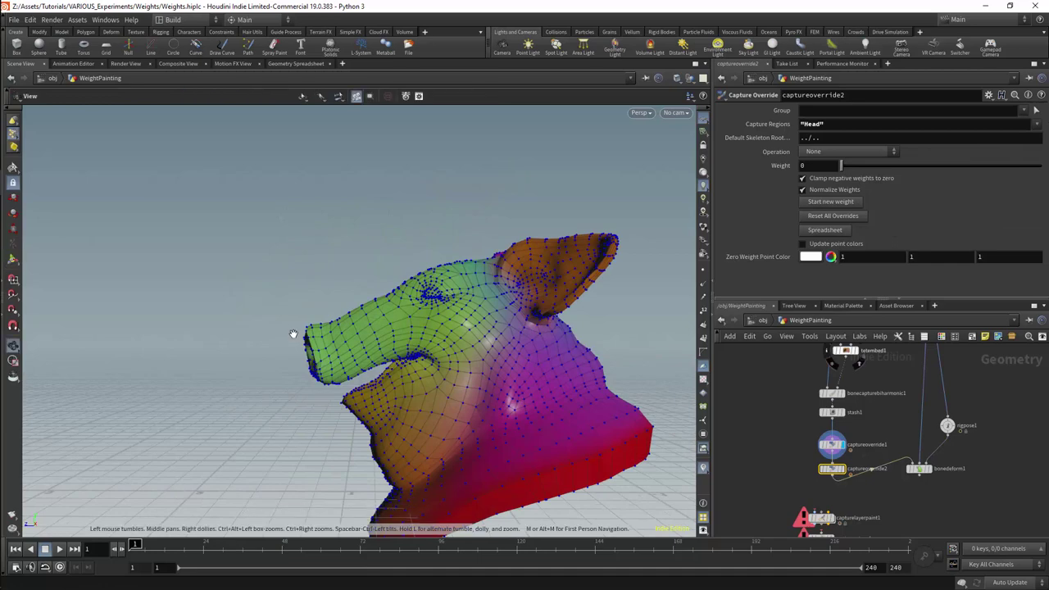
key(space+4)
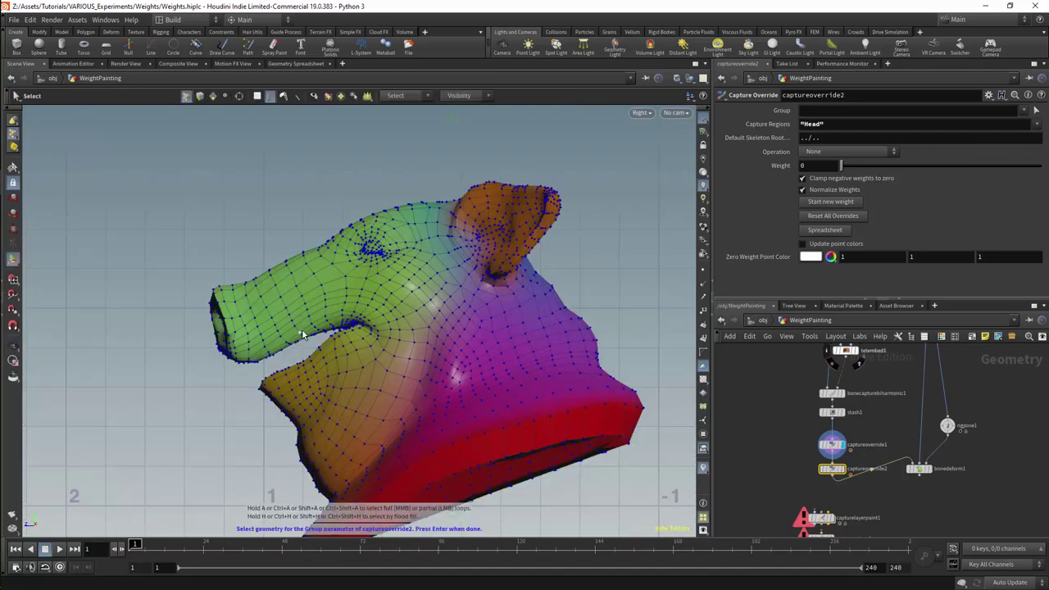
click(268, 100)
key(w)
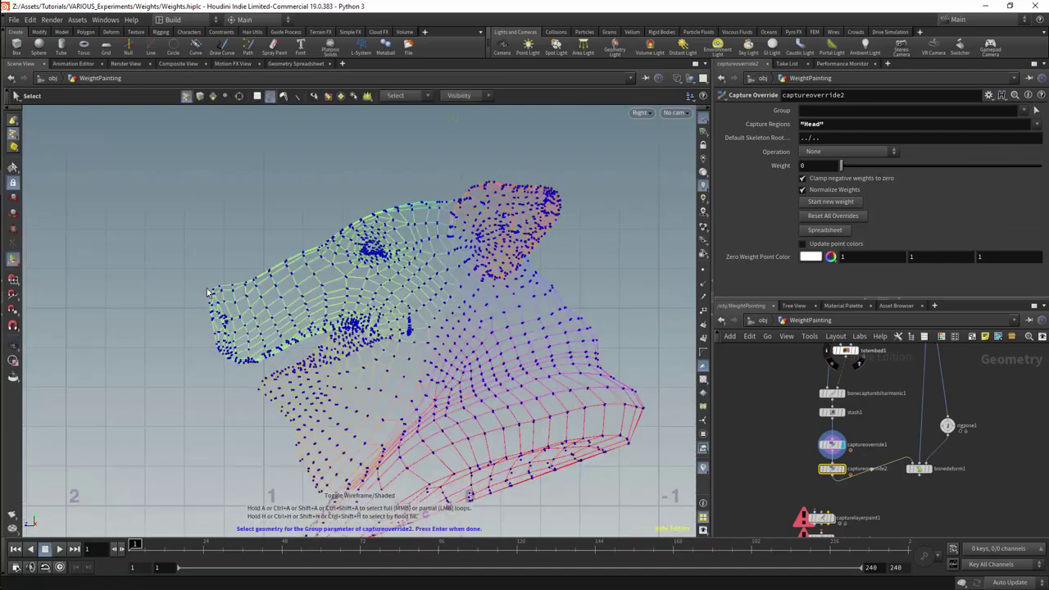
click(676, 78)
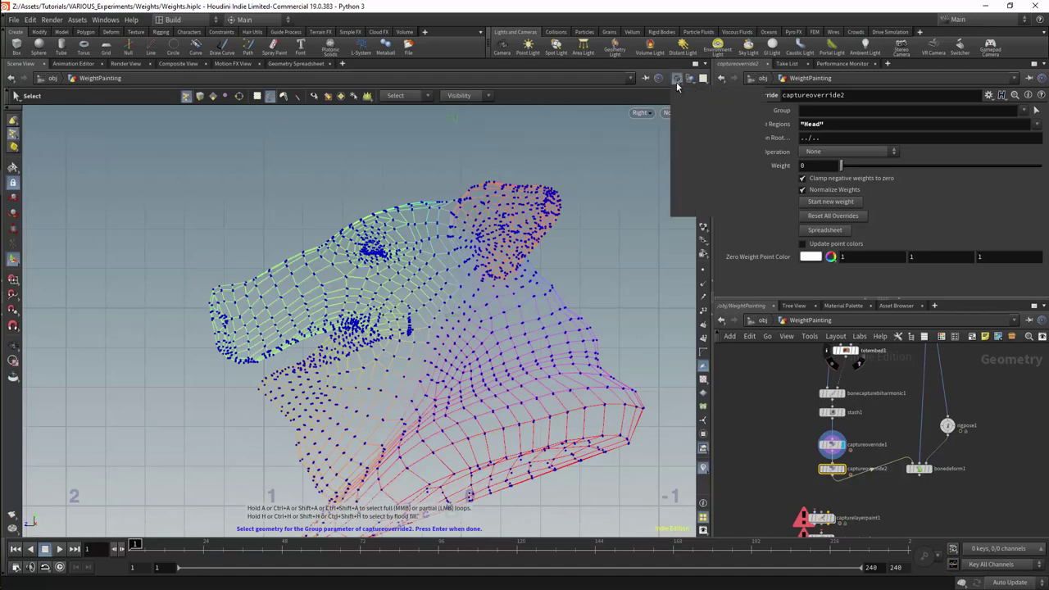
click(691, 113)
key(ctrl+z)
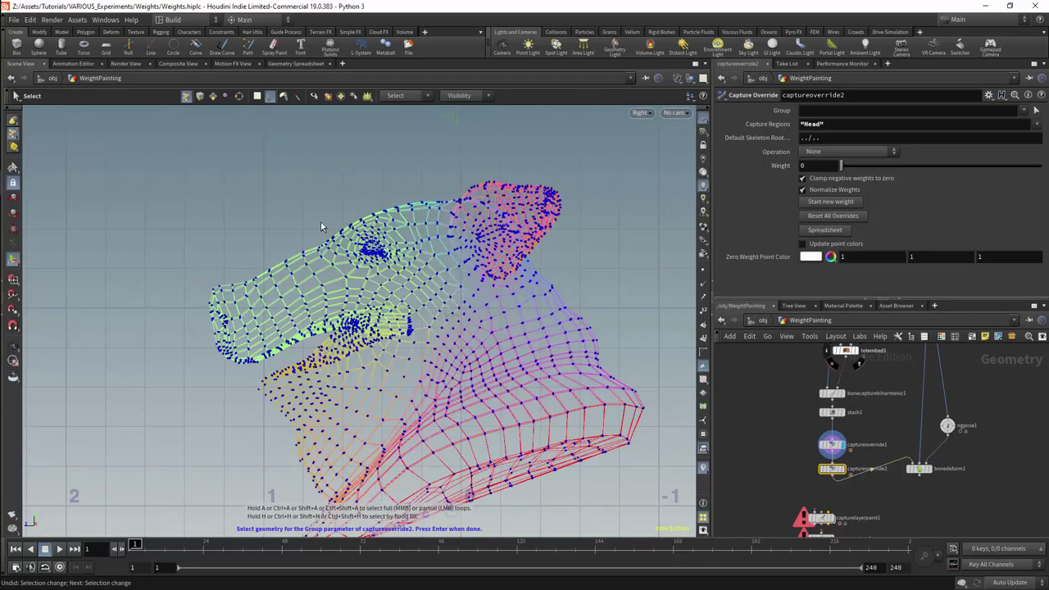
mouse_move(348, 305)
mouse_down()
mouse_move(169, 293)
mouse_move(297, 352)
mouse_move(402, 296)
mouse_move(410, 194)
mouse_move(397, 197)
mouse_up()
key(space)
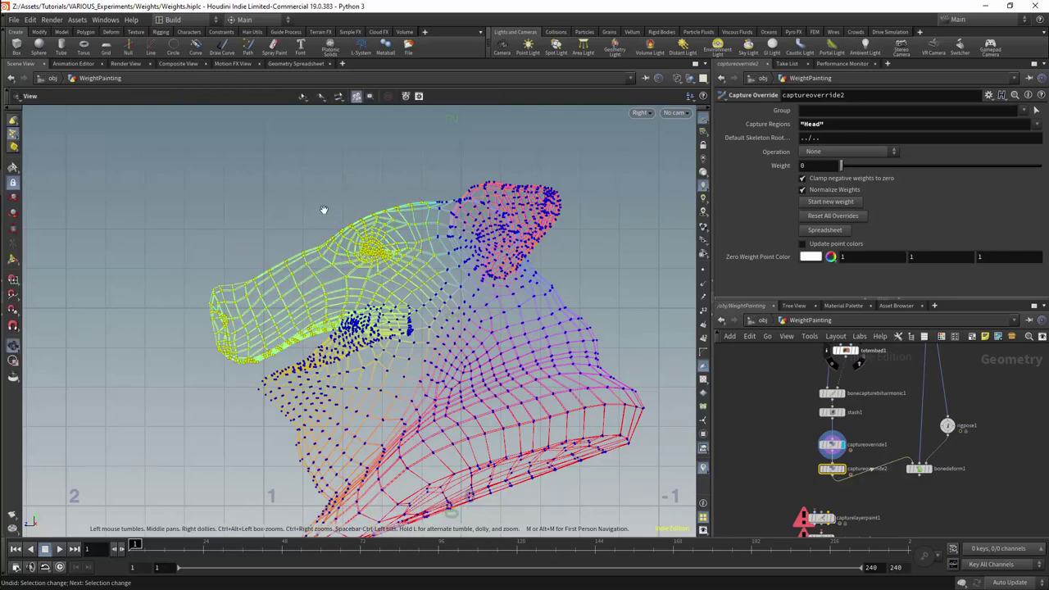
scroll(326, 211, down, 2)
key(space+1)
key(Return)
Step: Set captureoverride2's operation to Add To Existing Override with a weight of 1
drag(852, 167, 1041, 166)
click(846, 151)
click(849, 184)
drag(459, 219, 386, 195)
Step: Compare captureoverride2 weights of 0 and 1 on bonedeform1's posed head, keeping 1, and restore shaded display with wireframe
click(928, 469)
drag(887, 165, 832, 166)
drag(136, 545, 144, 544)
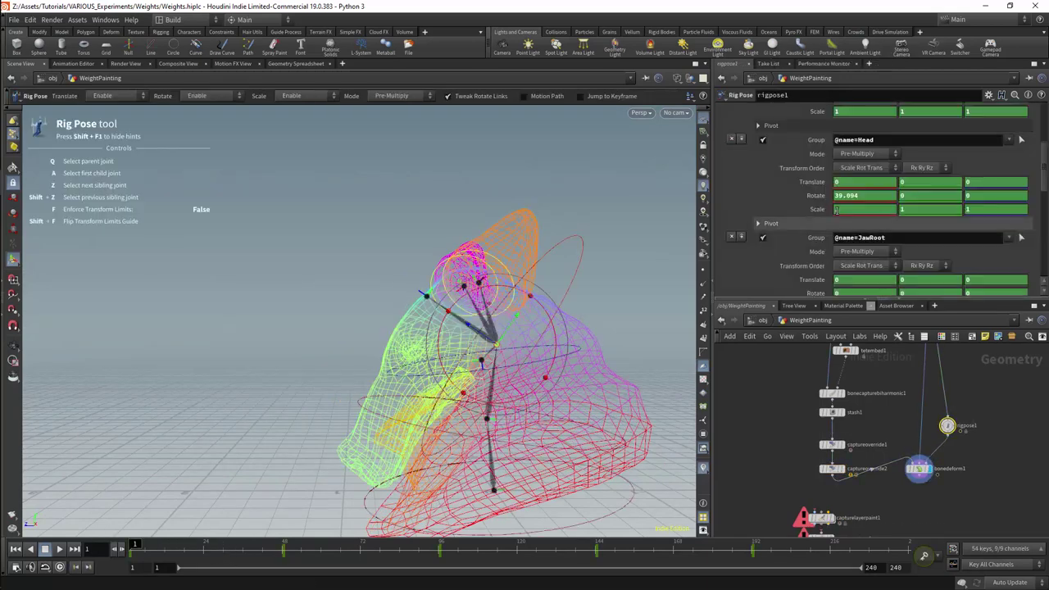
drag(534, 330, 472, 283)
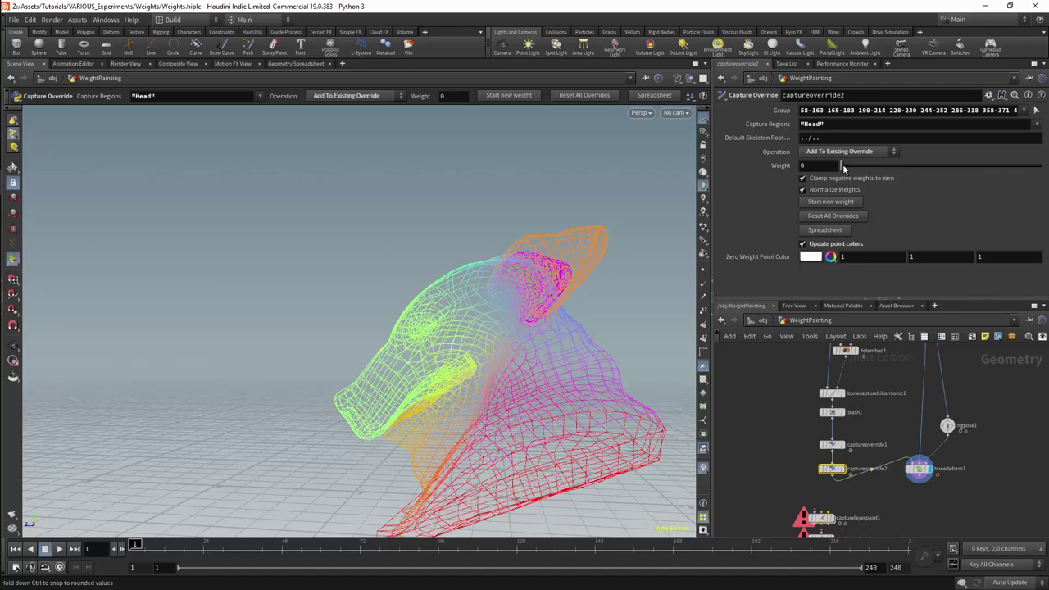
drag(844, 167, 1041, 166)
click(676, 78)
click(697, 210)
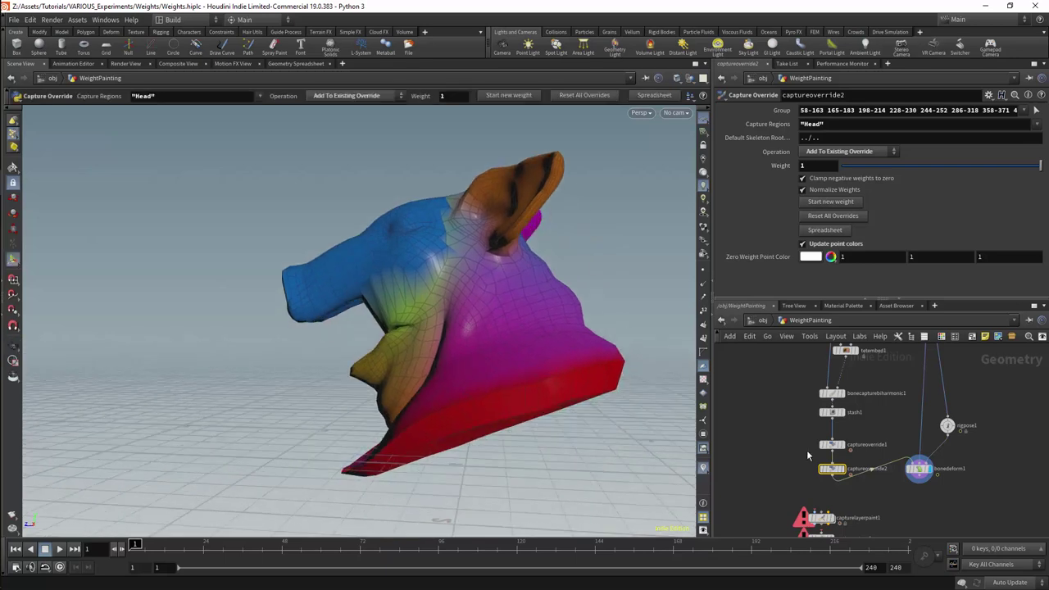
Step: Insert a third Capture Override node between captureoverride2 and bonedeform1, and set its group to the lower neck and body points
key(Tab)
click(856, 538)
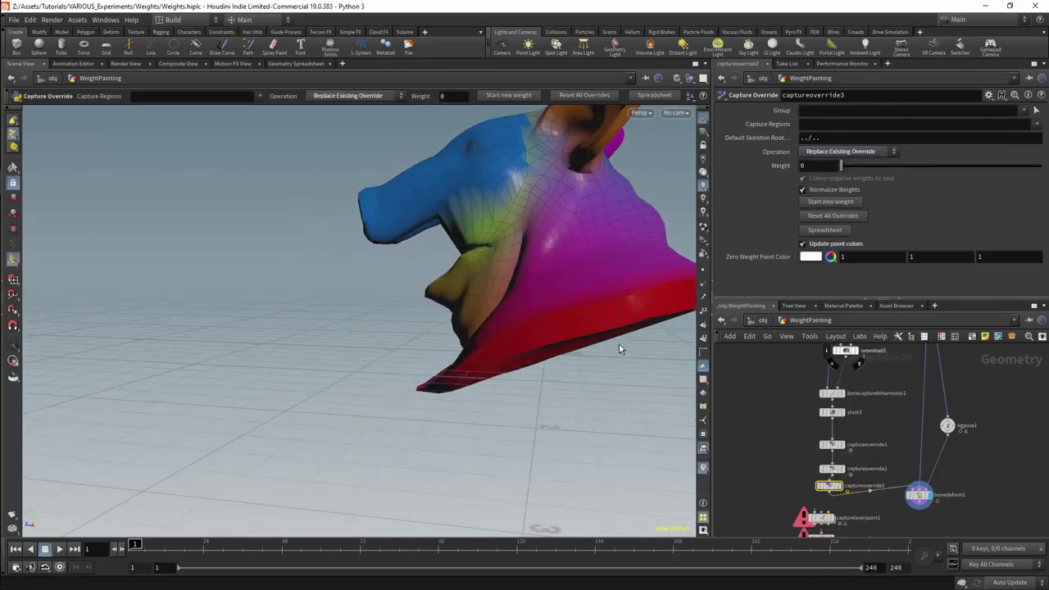
click(1036, 110)
mouse_move(597, 256)
mouse_down()
mouse_move(363, 394)
mouse_move(492, 426)
mouse_up()
key(Return)
Step: Set captureoverride3's capture region to "Head" and its operation to Add To Existing Override with a weight of -0.5
click(1036, 125)
drag(841, 165, 893, 164)
key(ctrl+z)
click(844, 151)
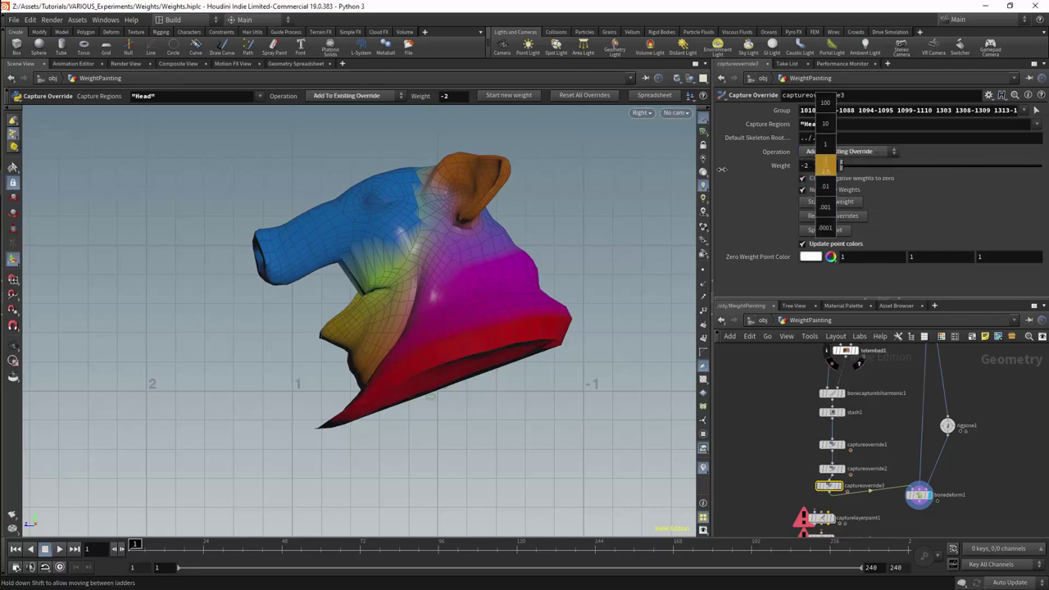
click(836, 164)
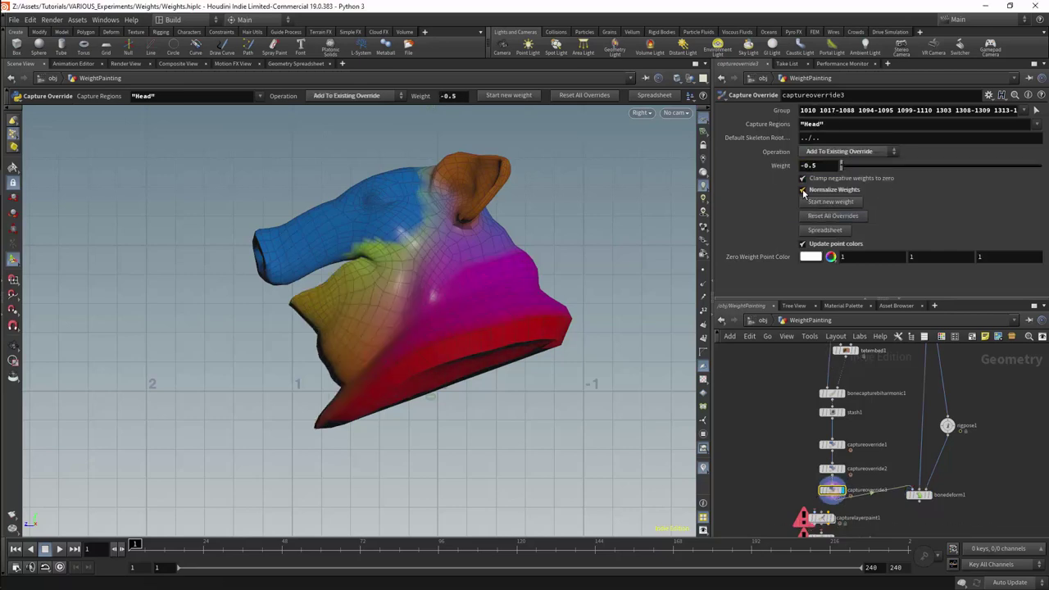
Step: Test the deformation by posing a joint in rigpose1, undo the change, and reset the joint's rotation to default
click(946, 425)
click(441, 249)
drag(382, 207, 479, 378)
click(930, 495)
key(ctrl+z)
ctrl+middle_click(818, 197)
scroll(818, 213, down, 2)
ctrl+middle_click(818, 197)
alt+drag(546, 316, 467, 304)
middle_drag(995, 448, 1004, 405)
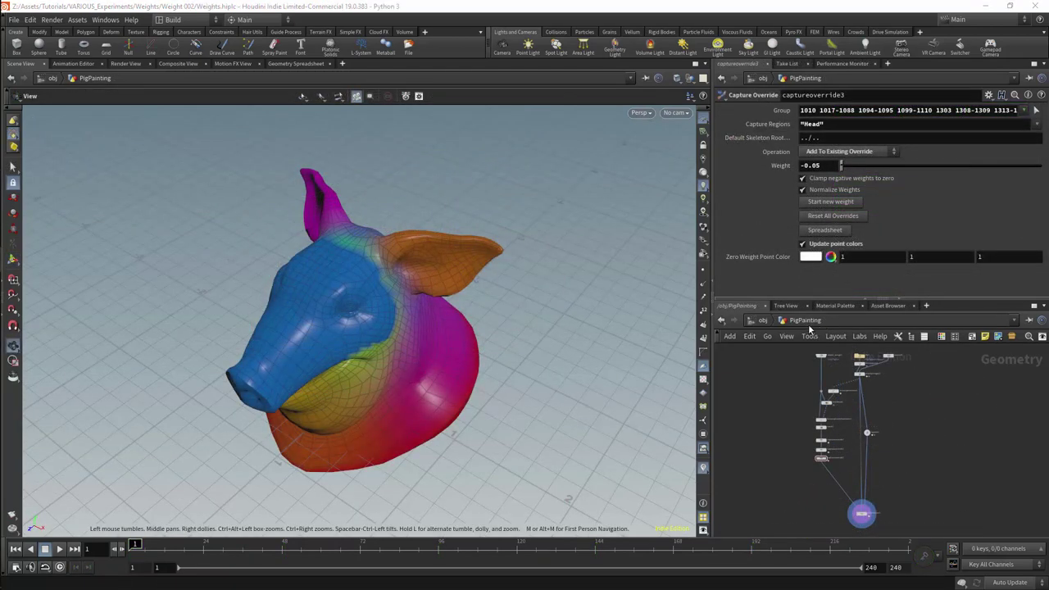
Step: Add a Capture Layer Paint node below captureoverride3 in the PigPainting network
drag(434, 321, 410, 246)
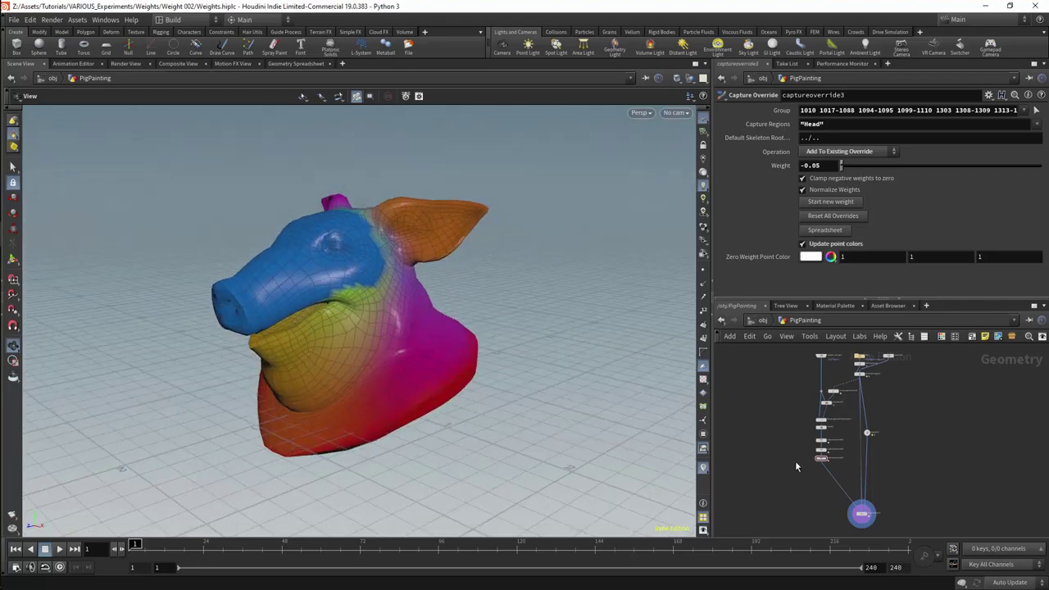
scroll(796, 460, up, 6)
scroll(760, 438, down, 2)
key(Tab)
text(capt)
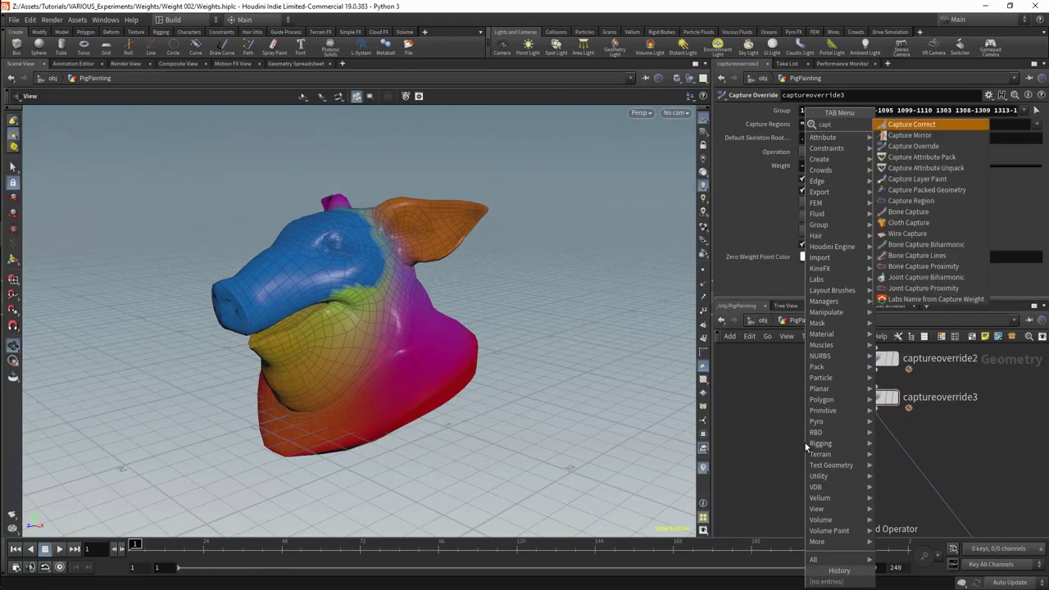
key(Down)
key(Down)
key(Down)
key(Down)
key(Down)
key(Return)
click(870, 487)
Step: Connect captureoverride3, the attachjointgeo1 skeleton and the rigpose1 pose to the three inputs of capturelayerpaint1
scroll(873, 484, down, 5)
mouse_move(885, 481)
middle_down()
mouse_move(944, 449)
mouse_move(903, 474)
middle_up()
drag(880, 476, 871, 491)
scroll(887, 477, down, 2)
scroll(943, 398, up, 2)
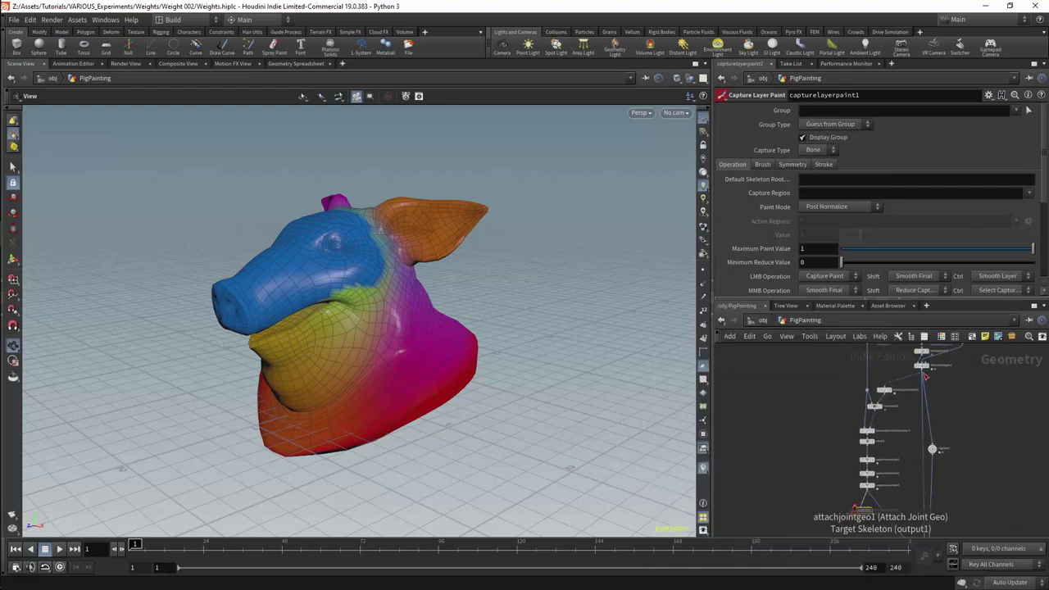
click(922, 370)
key(ctrl+z)
click(864, 504)
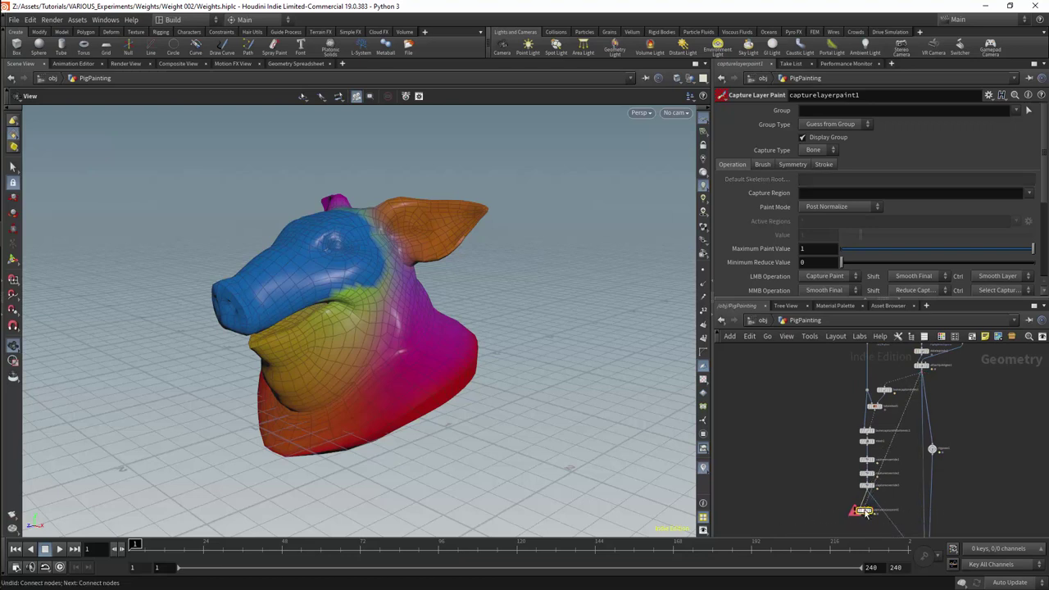
click(931, 456)
click(873, 508)
Step: Wire capturelayerpaint1's three outputs into bonedeform1 and line the two nodes up below captureoverride3
middle_drag(932, 503, 972, 418)
right_drag(893, 463, 933, 430)
scroll(931, 430, down, 3)
middle_drag(862, 486, 840, 493)
drag(825, 484, 863, 497)
middle_drag(930, 439, 893, 376)
middle_drag(869, 476, 883, 471)
drag(882, 514, 834, 488)
middle_drag(876, 446, 944, 454)
scroll(861, 451, up, 3)
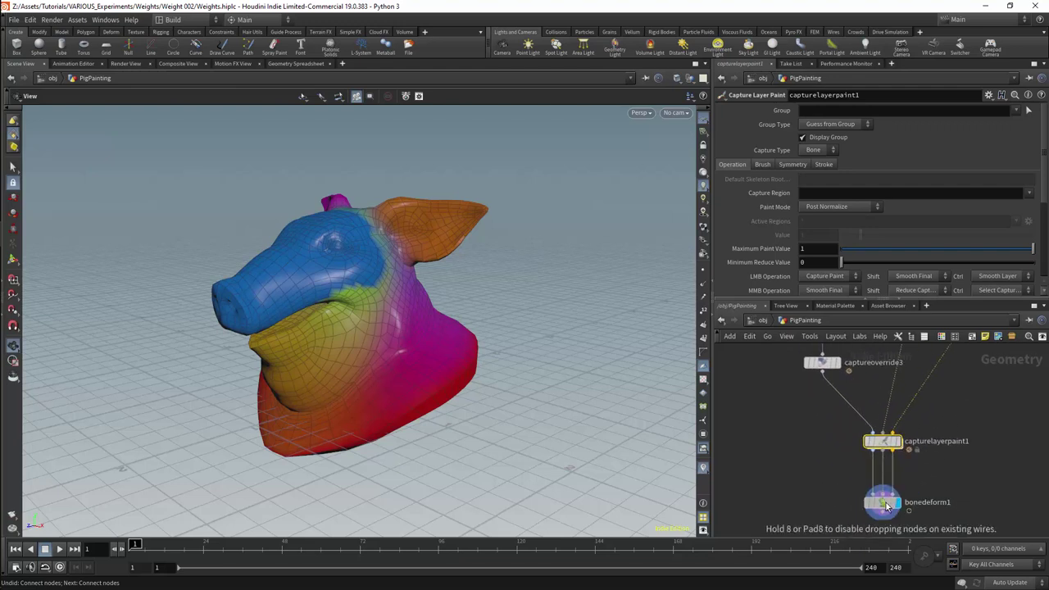
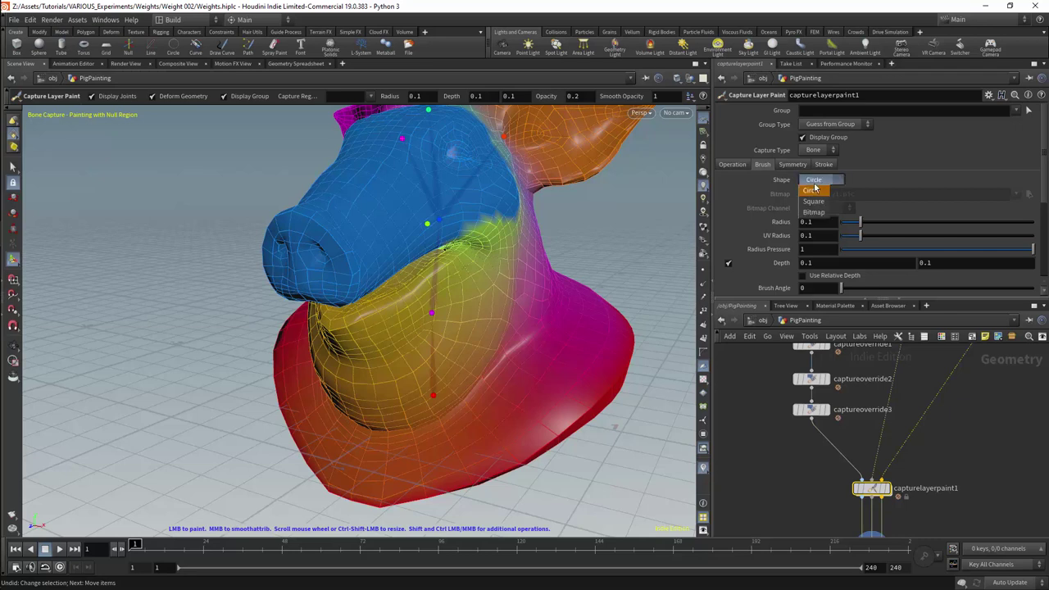
Step: Try the Square and Bitmap brush shapes on capturelayerpaint1, and return the shape to Circle
click(814, 201)
click(815, 180)
click(814, 212)
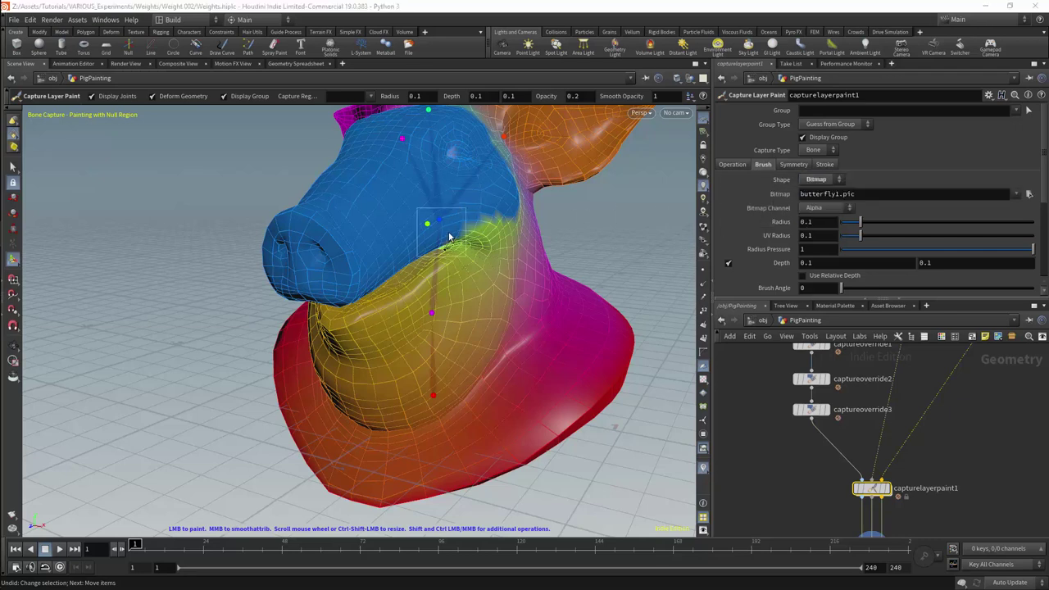
click(817, 179)
click(816, 193)
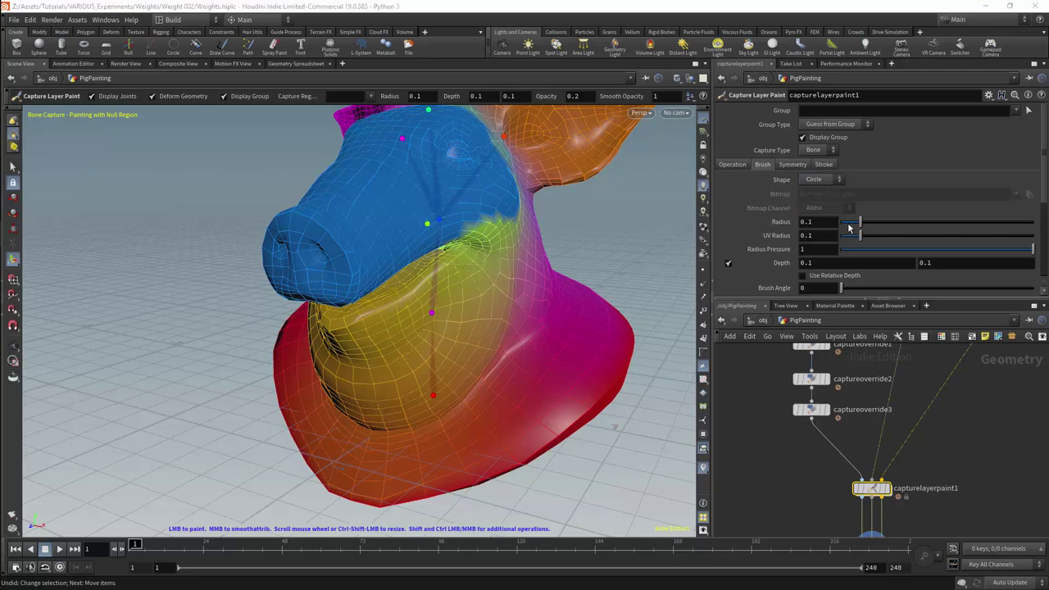
Step: Try a brush radius of 0.177 and revert the radius to its default of 0.1
mouse_move(859, 223)
mouse_down()
mouse_move(937, 224)
mouse_move(872, 232)
mouse_up()
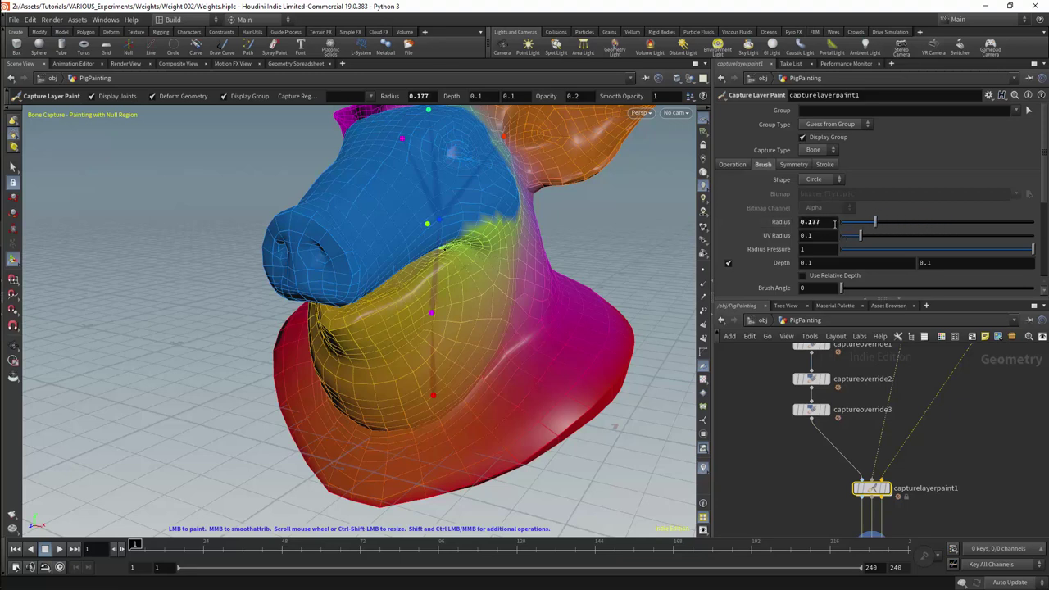
right_click(785, 227)
click(820, 233)
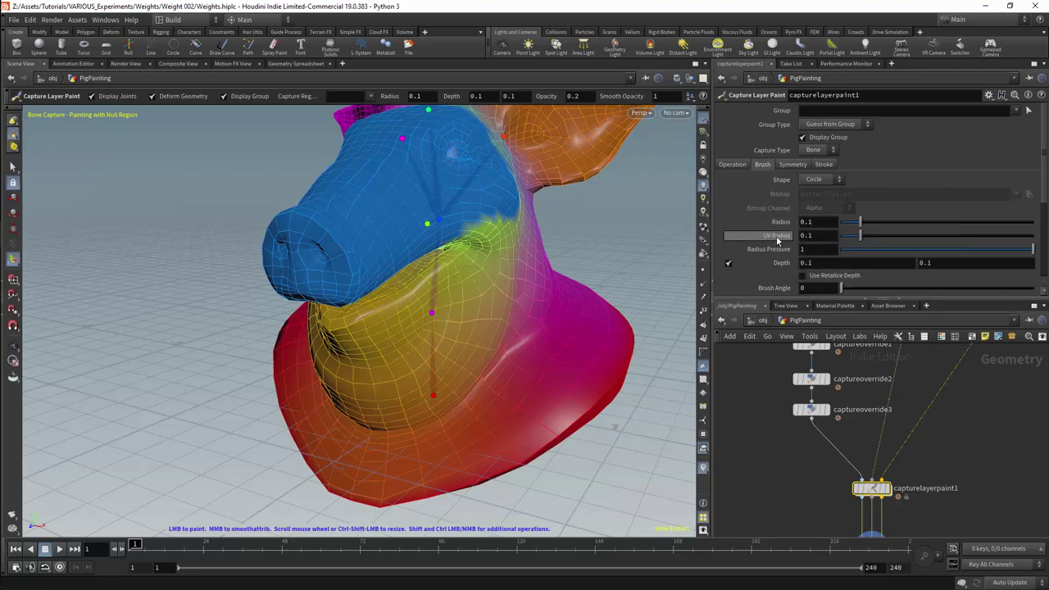
Step: Examine the capture weight colors and the brush in the UV view, and return to the perspective view
key(space+5)
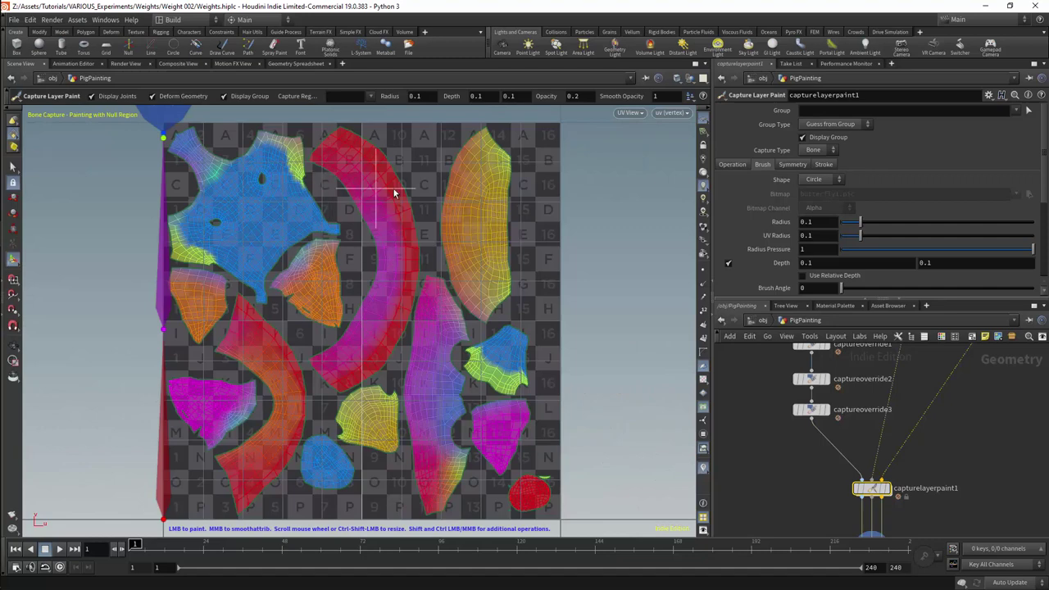
mouse_move(445, 163)
middle_down()
mouse_move(459, 262)
mouse_move(451, 170)
middle_up()
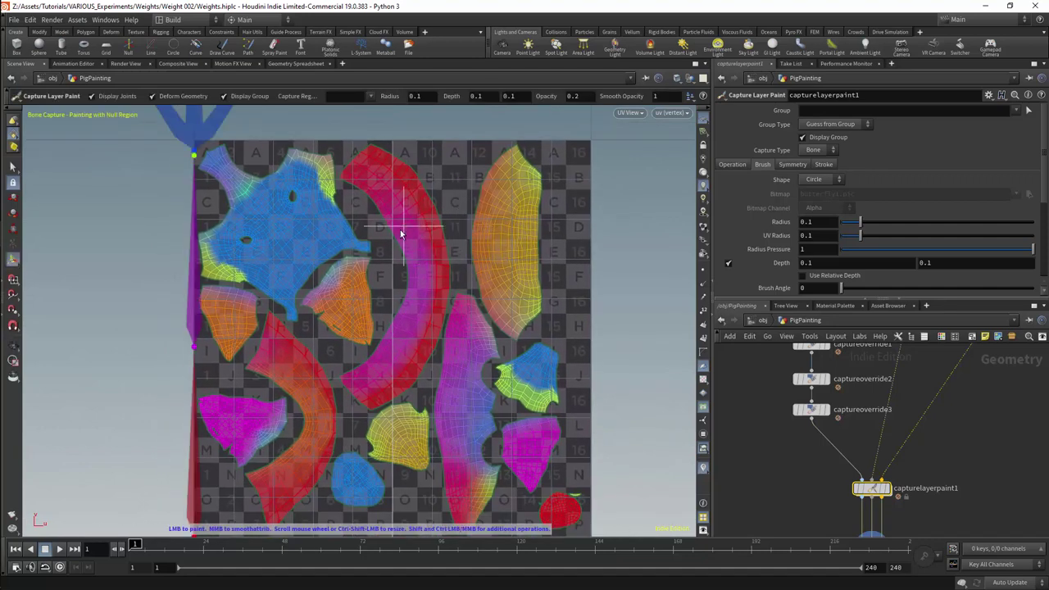
key(space+1)
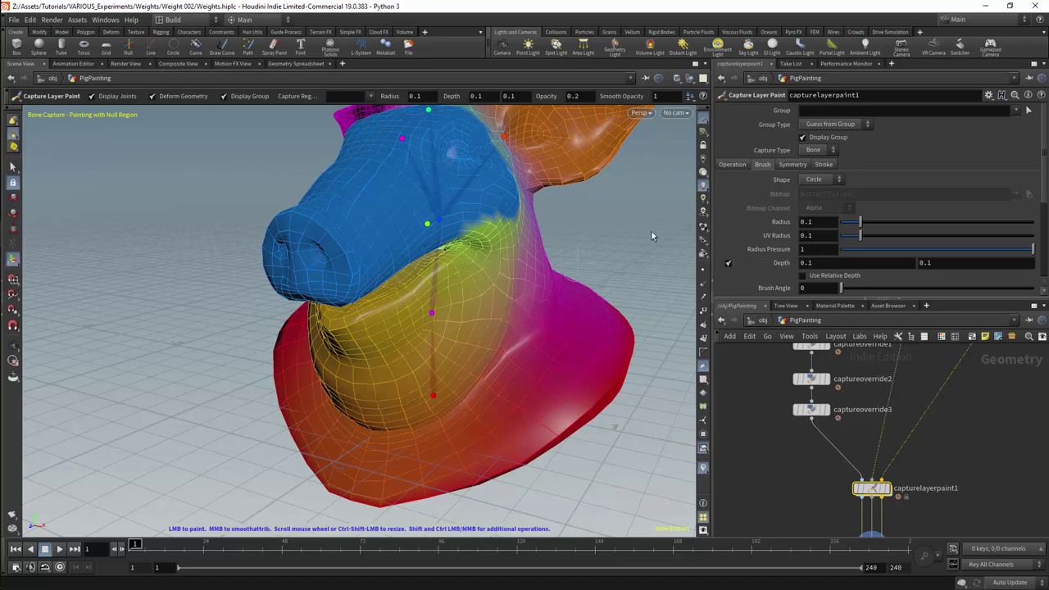
Step: Try brush depth values of 3.4 and 5 on capturelayerpaint1, and check the brush over the neck
click(823, 165)
middle_drag(805, 263, 852, 271)
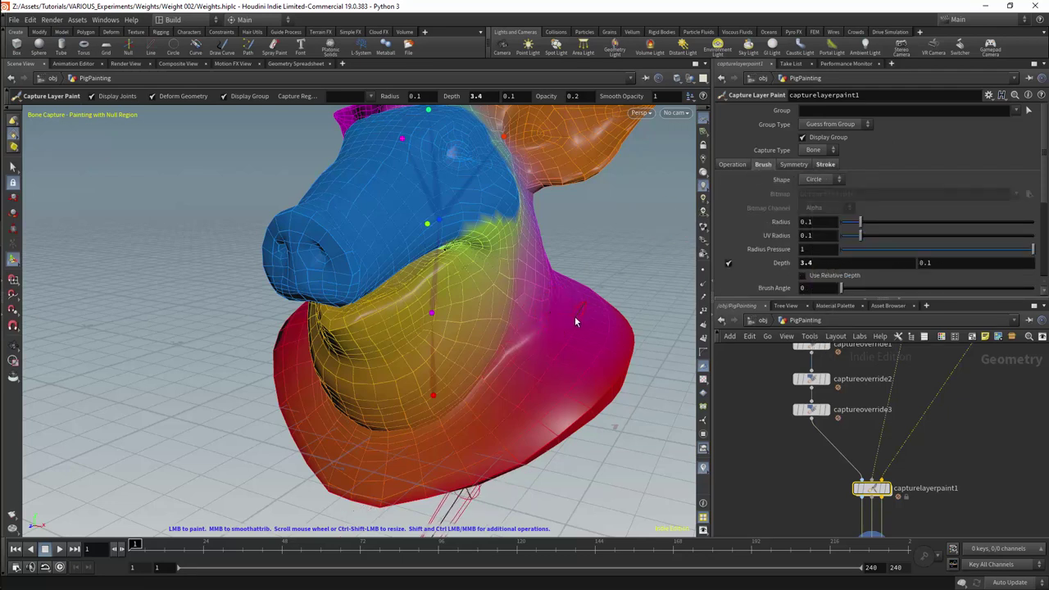
double_click(822, 262)
click(944, 262)
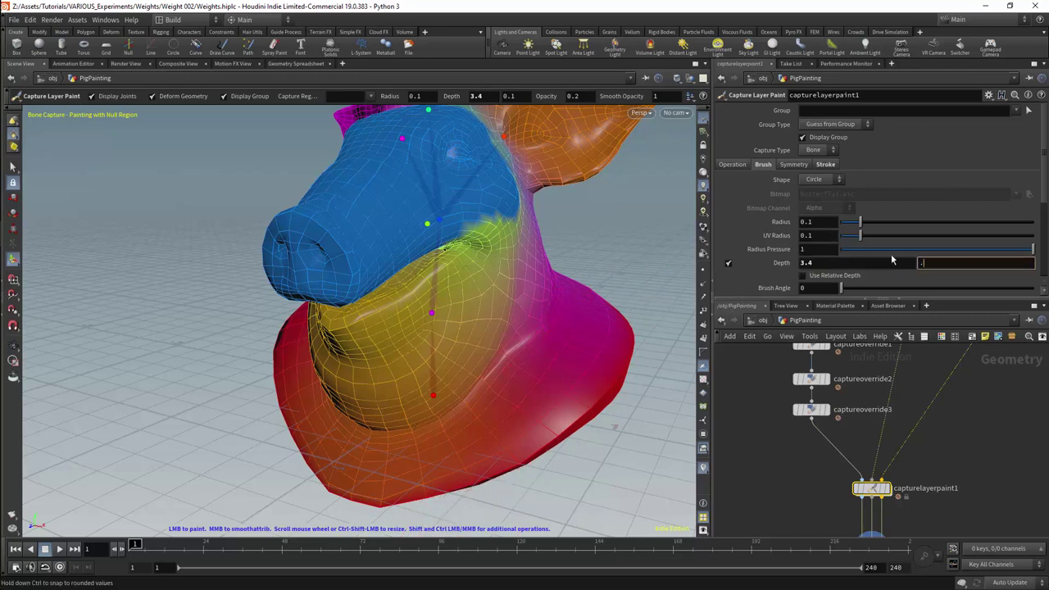
text(5)
key(Return)
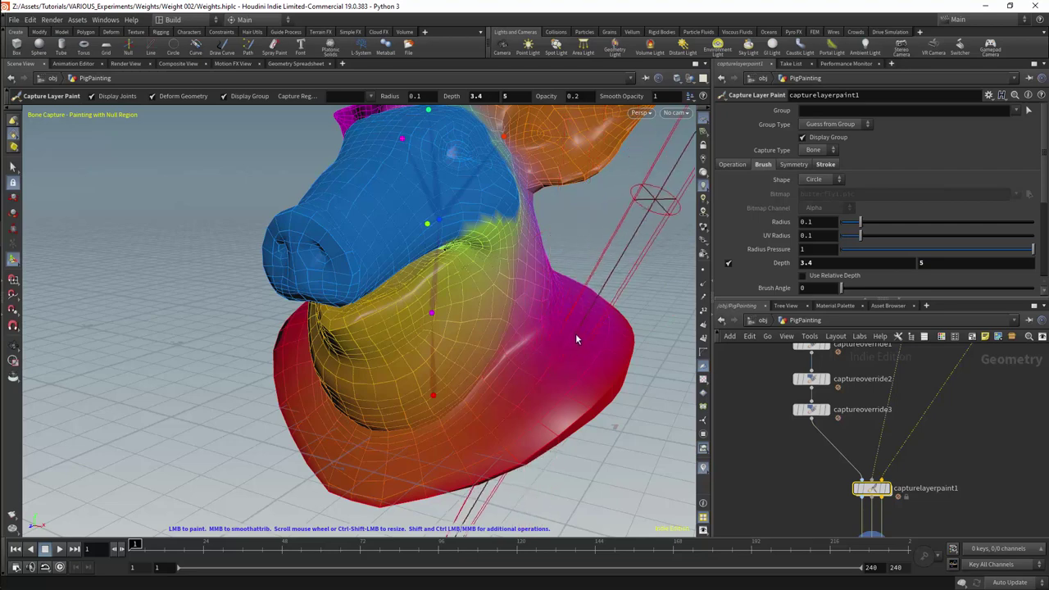
Step: Restore both brush depth values to 0.1, and try the brush with the depth limit disabled before re-enabling it
drag(822, 262, 789, 264)
text(0.1)
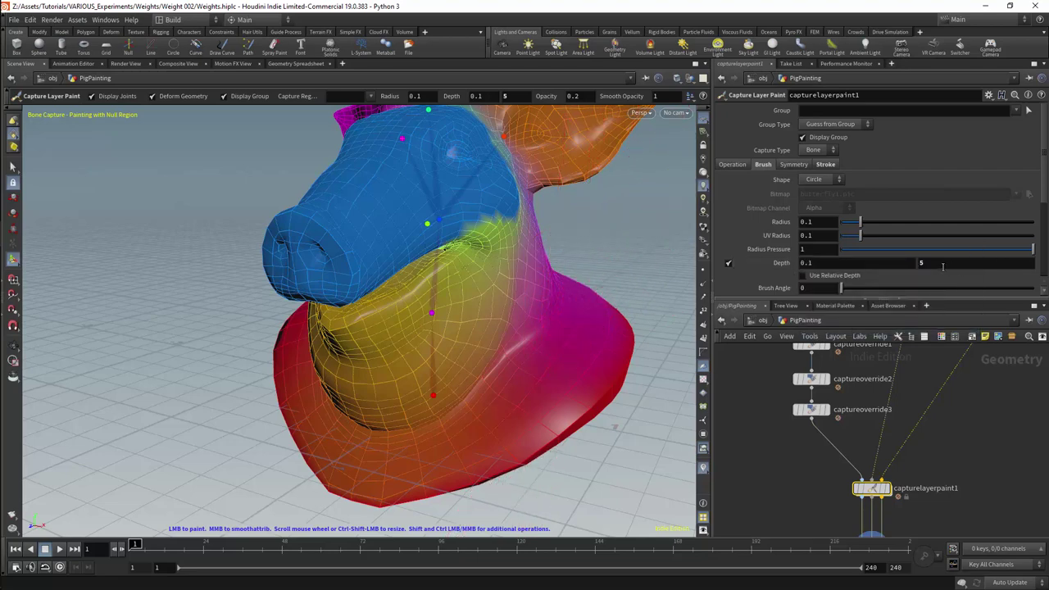
drag(942, 265, 880, 267)
text(0.1)
key(Return)
click(729, 263)
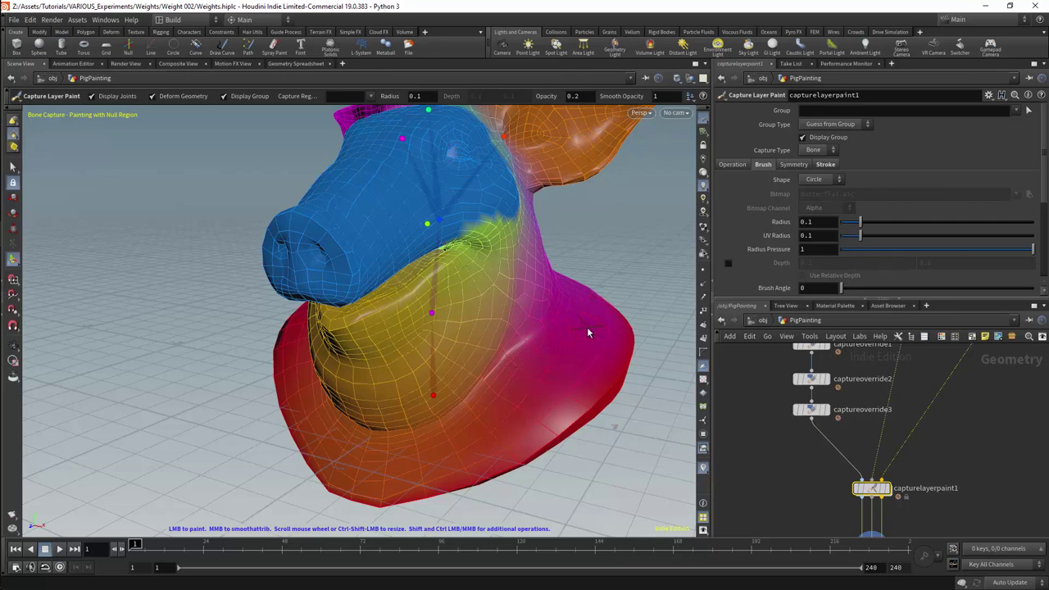
click(729, 263)
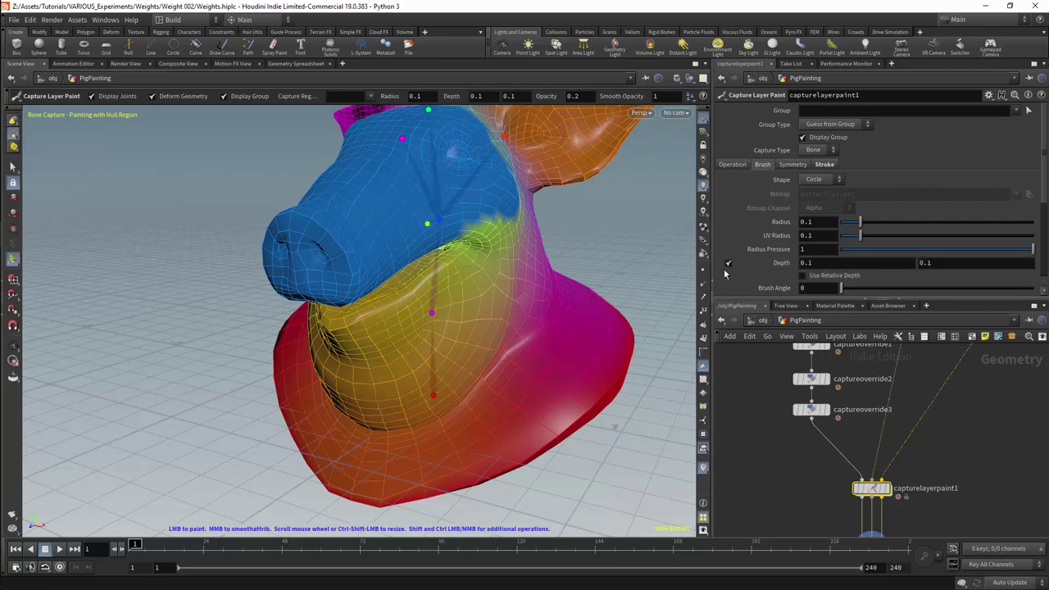
Step: Set the soft edge of capturelayerpaint1's brush to 0
click(833, 165)
click(762, 164)
drag(1044, 184, 1045, 240)
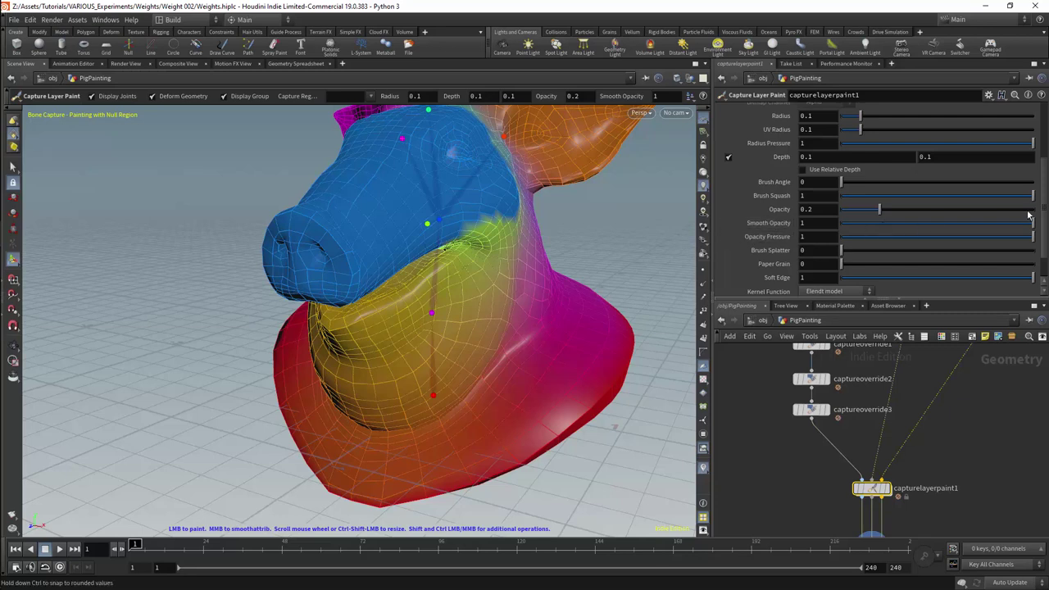
scroll(1030, 225, down, 2)
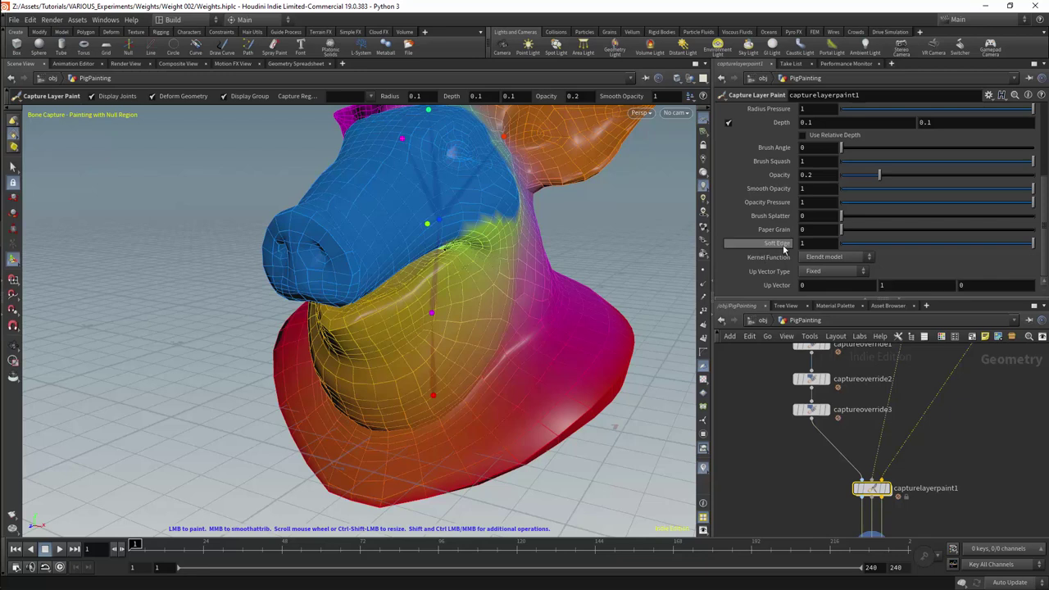
drag(875, 249, 829, 251)
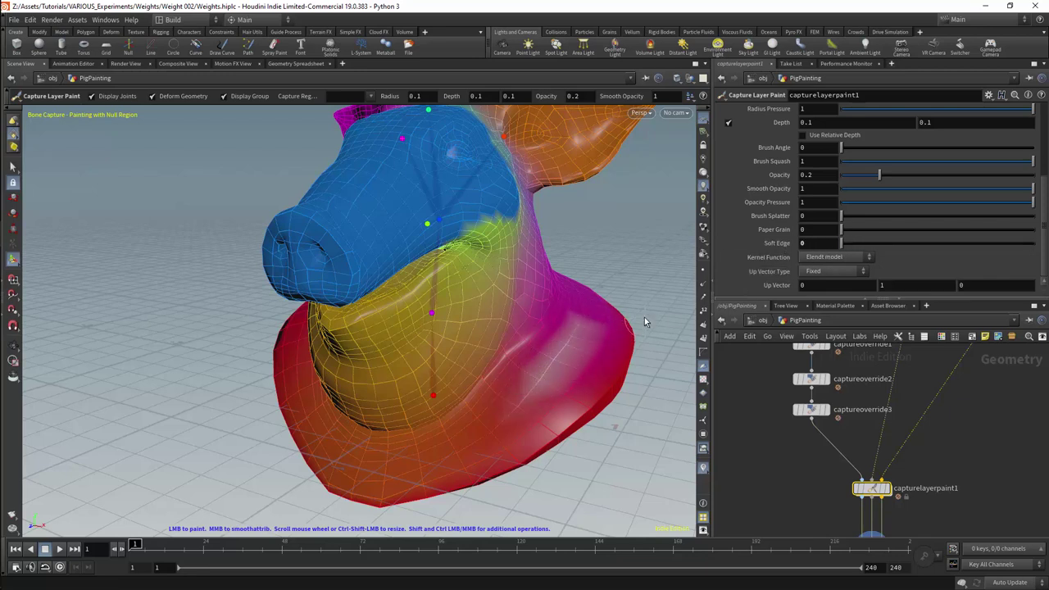
Step: Try the enlarged brush on the pig's shoulder, and undo the test strokes together with the soft edge change
key(ctrl+z)
scroll(566, 342, up, 5)
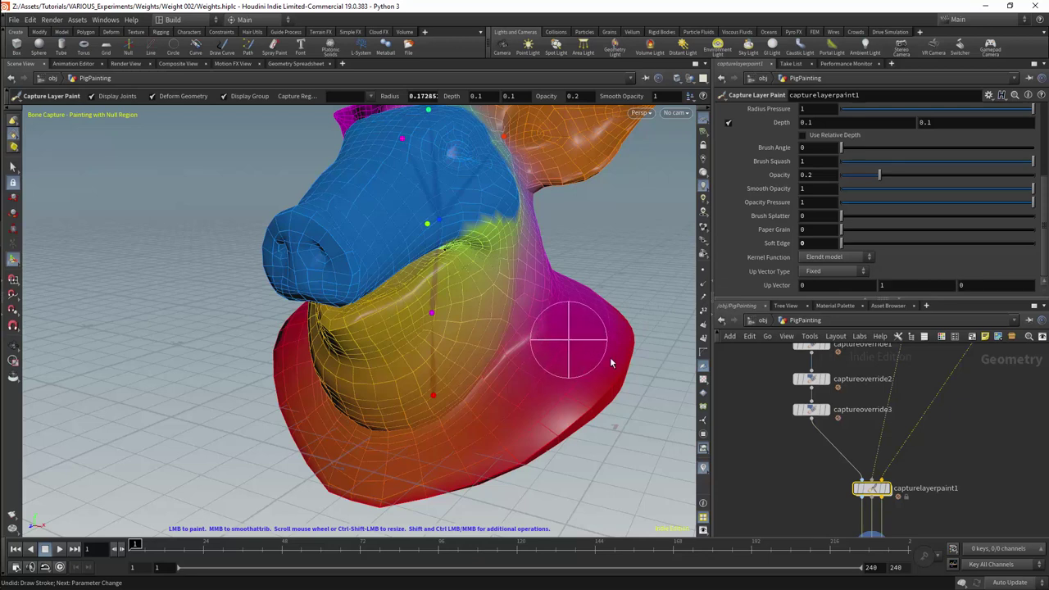
drag(562, 344, 487, 405)
key(ctrl+z)
key(ctrl+z)
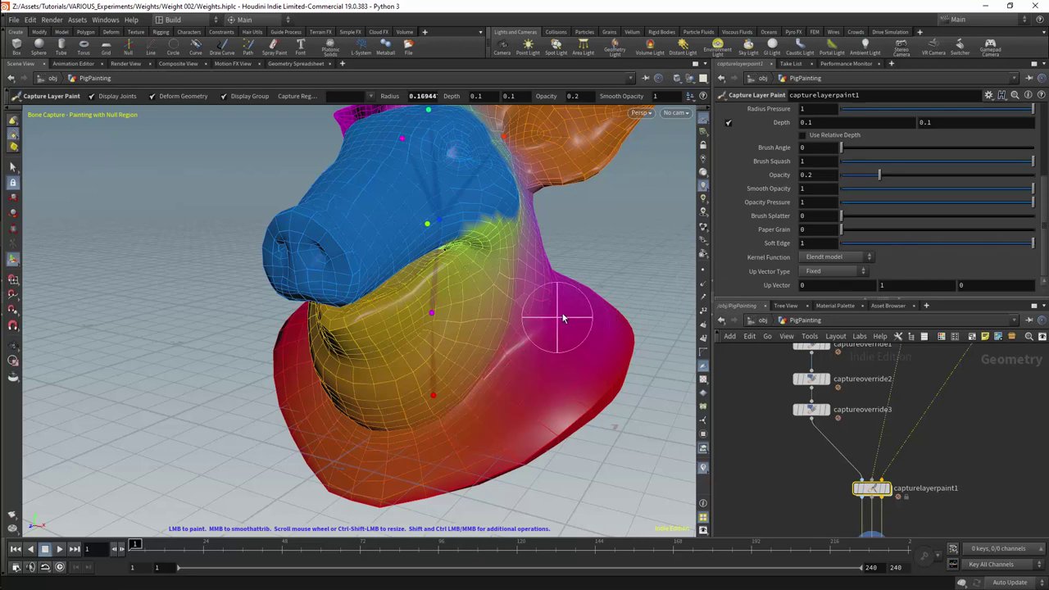
key(ctrl+z)
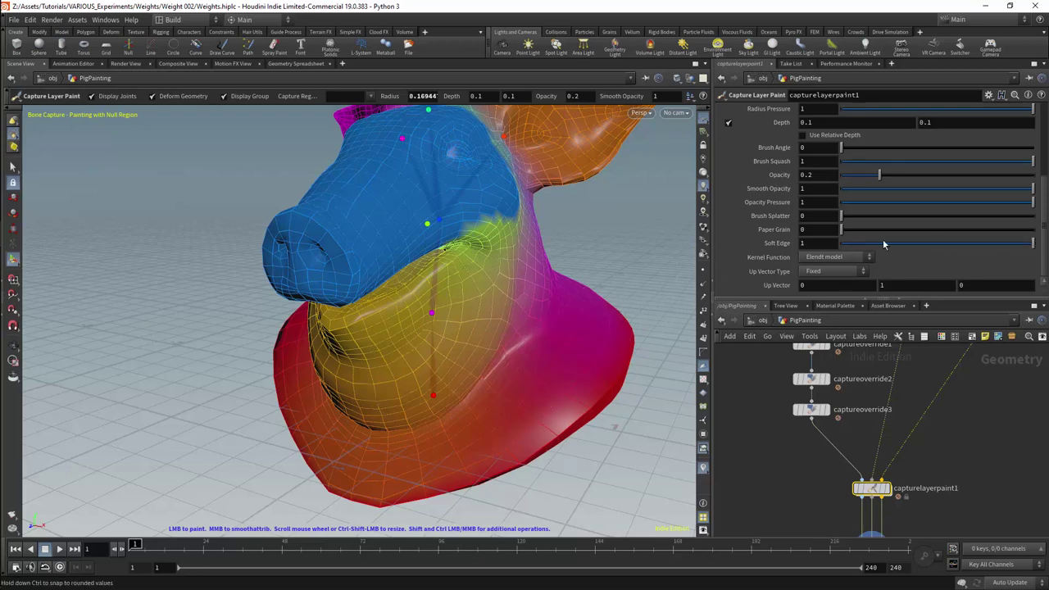
Step: Compare test strokes on the shoulder and throat at a soft edge of 0, and undo them back to a soft edge of 1
key(ctrl+z)
mouse_move(596, 334)
mouse_down()
mouse_move(531, 398)
mouse_move(519, 430)
mouse_up()
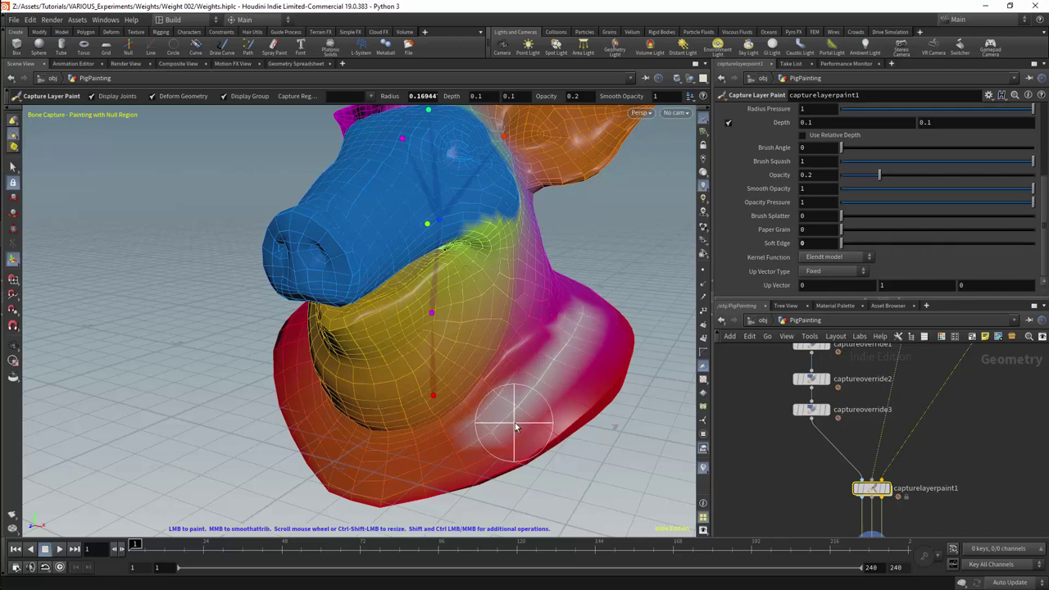
key(ctrl+z)
mouse_move(476, 336)
mouse_down()
mouse_move(398, 399)
mouse_move(434, 278)
mouse_up()
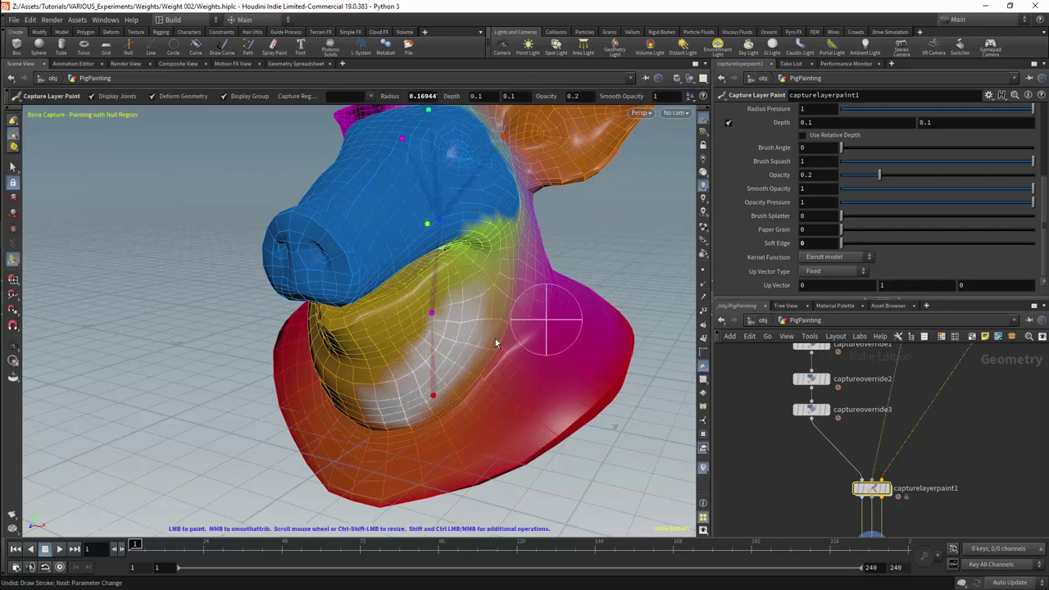
key(ctrl+z)
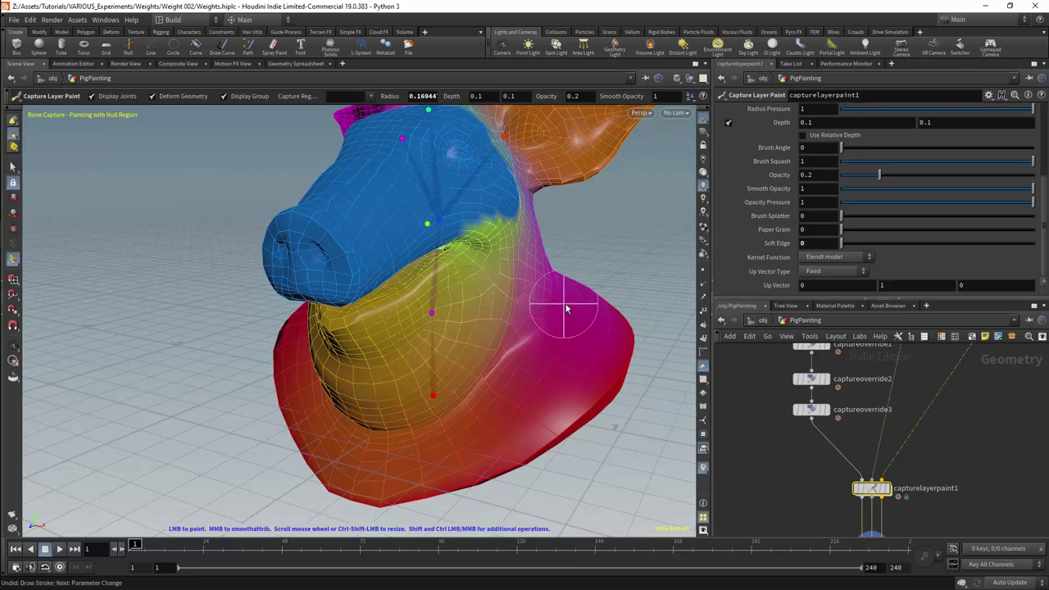
key(ctrl+z)
mouse_move(483, 279)
mouse_down()
mouse_move(500, 227)
mouse_move(443, 363)
mouse_up()
key(ctrl+z)
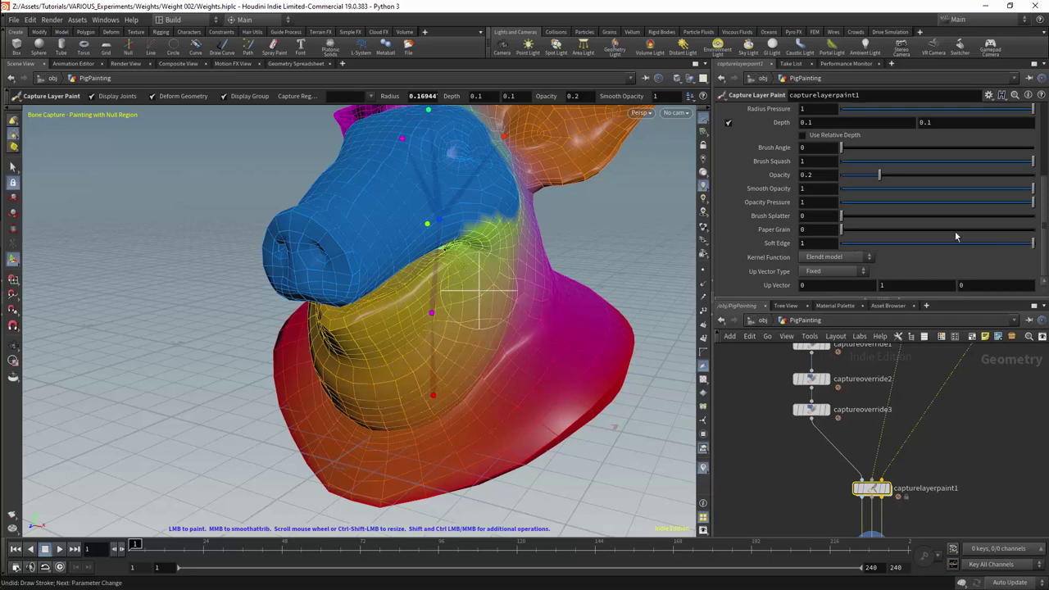
Step: Review the available kernel functions and the stroke settings of capturelayerpaint1
click(850, 260)
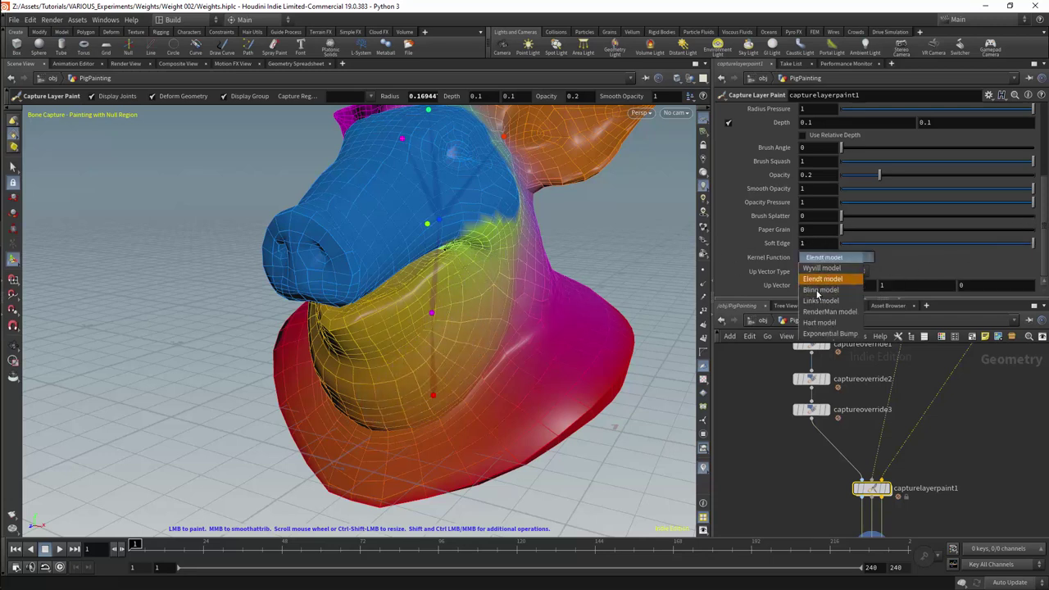
click(904, 269)
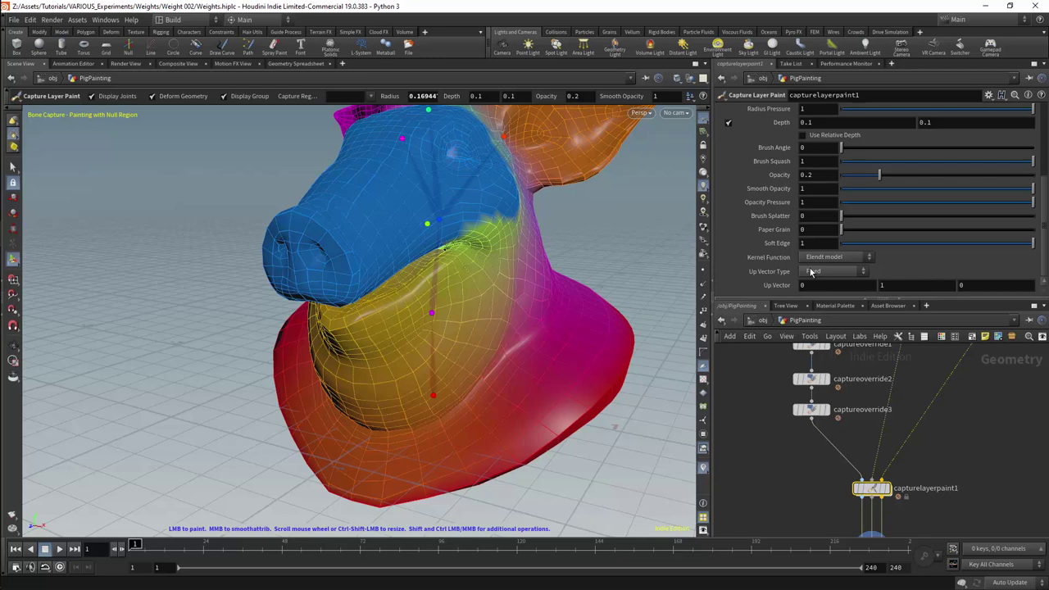
scroll(1041, 195, up, 5)
click(826, 164)
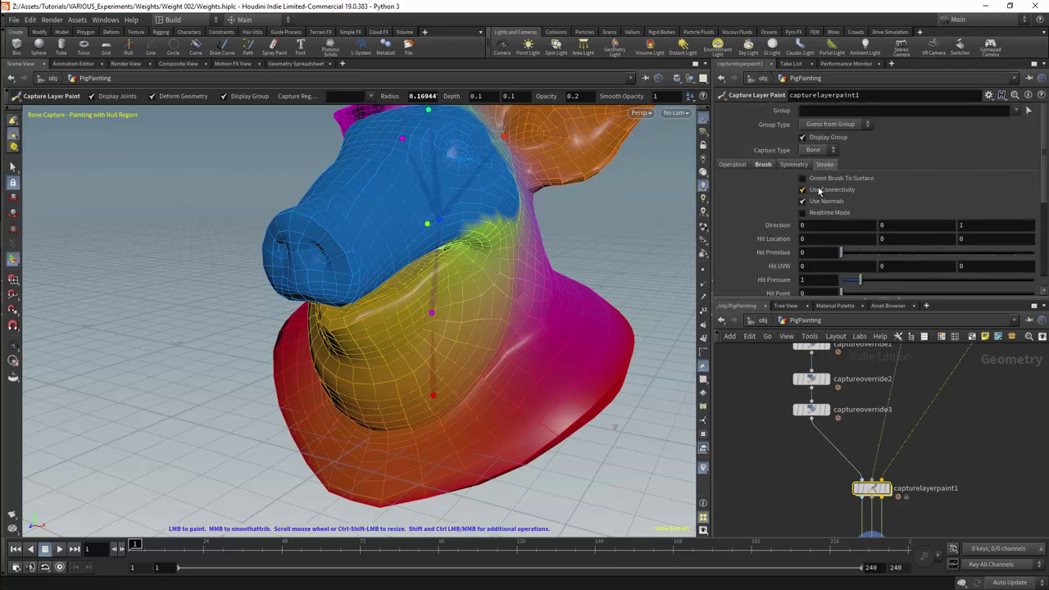
Step: Reset the brush radius of capturelayerpaint1 to 0.1
click(762, 165)
scroll(995, 270, down, 5)
scroll(784, 186, up, 3)
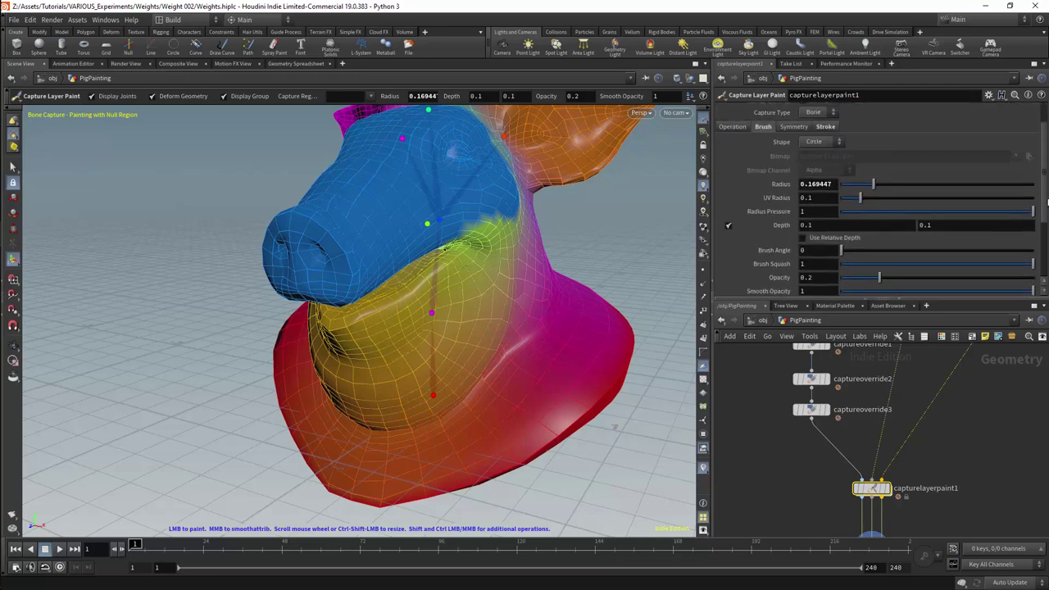
ctrl+middle_click(783, 185)
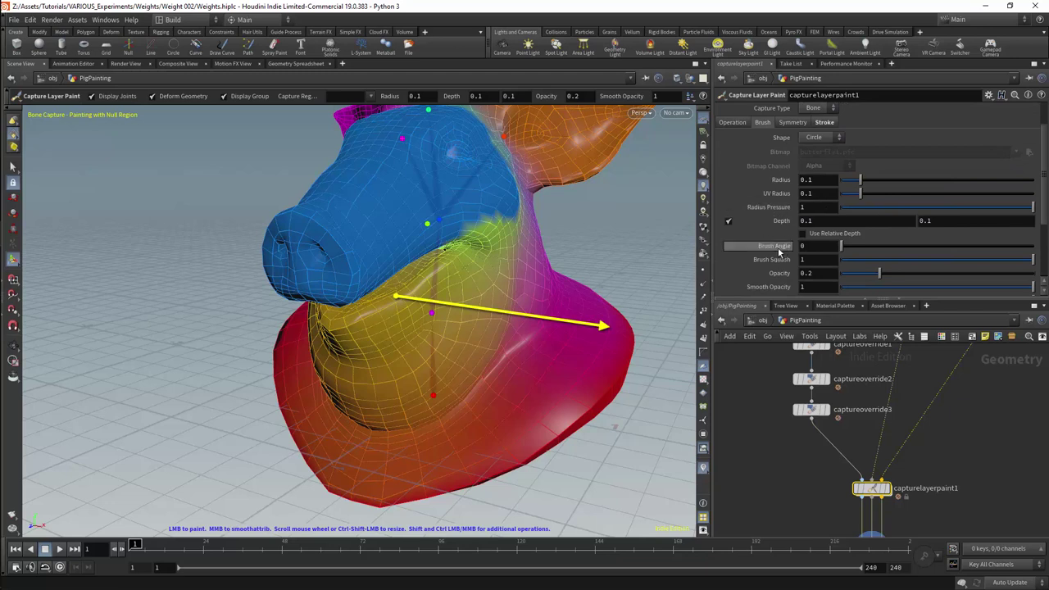
Step: Enable reflective symmetry for the brush and set its axis to 1, 0, 0
scroll(1045, 189, up, 1)
click(792, 161)
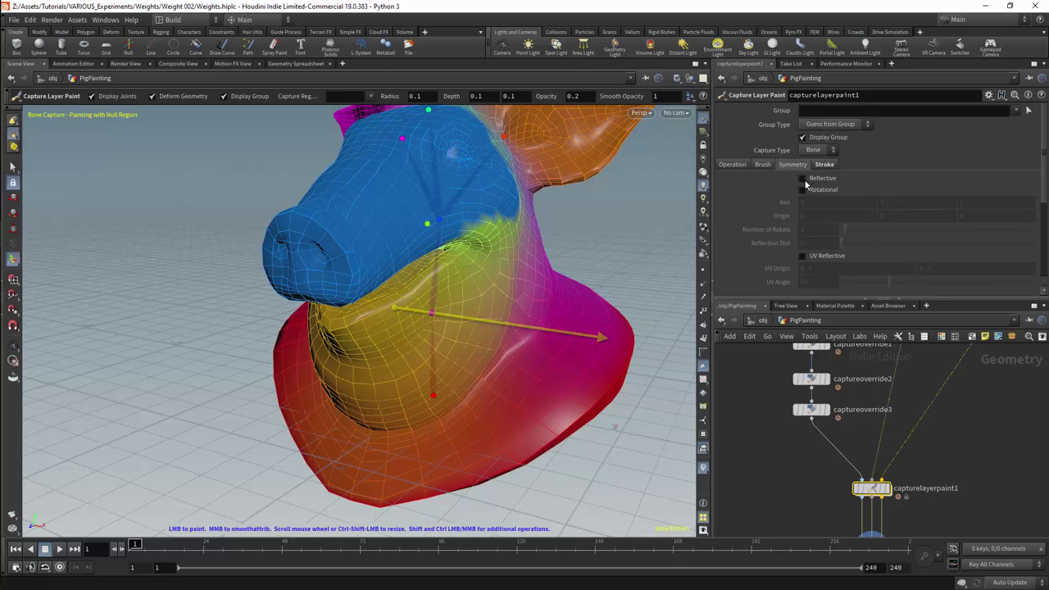
click(803, 178)
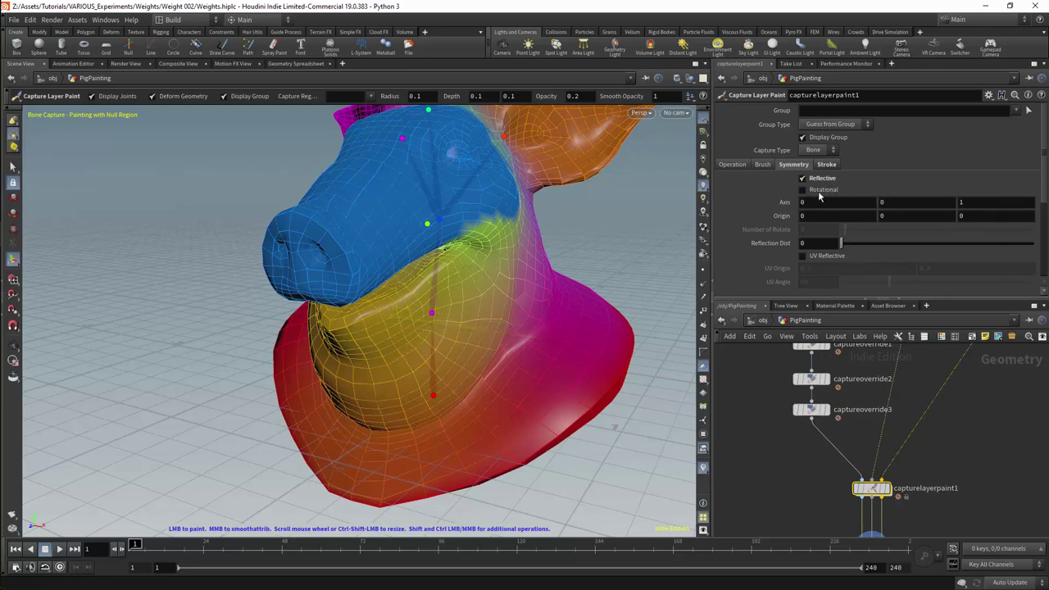
click(811, 203)
text(1)
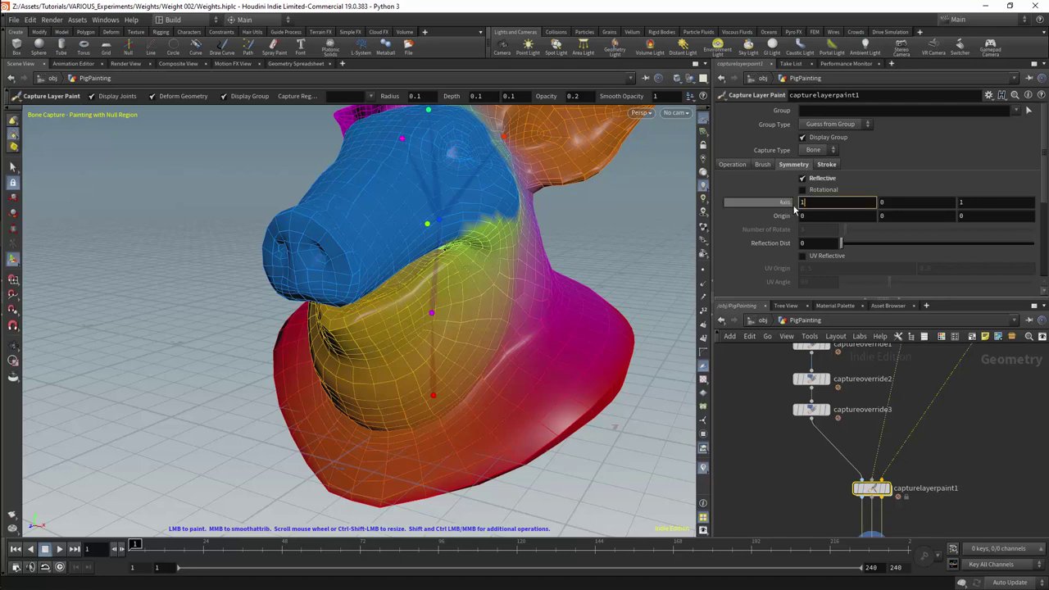
key(Return)
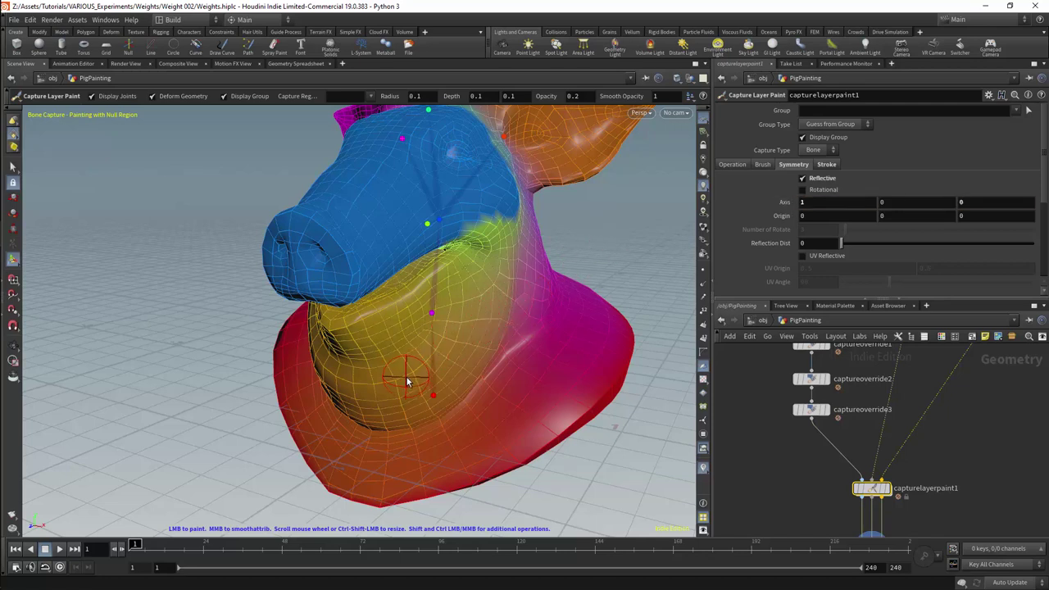
Step: Test a mirrored stroke on the throat, undo it, and inspect the head from the front and side
mouse_move(410, 375)
mouse_down()
mouse_move(402, 398)
mouse_move(403, 375)
mouse_move(435, 397)
mouse_move(412, 393)
mouse_move(419, 370)
mouse_up()
key(ctrl+z)
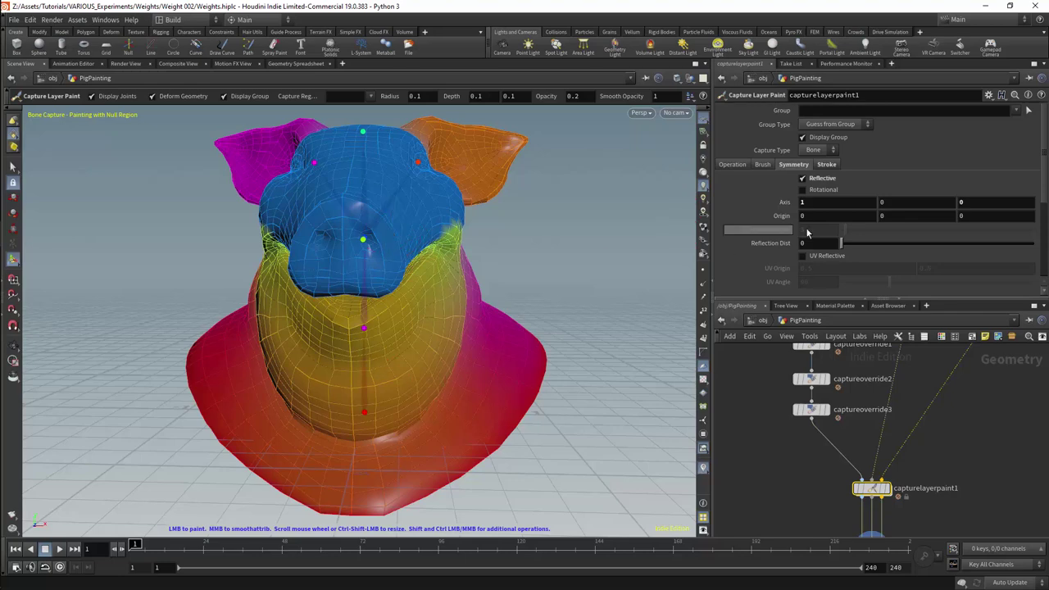
alt+drag(538, 270, 459, 262)
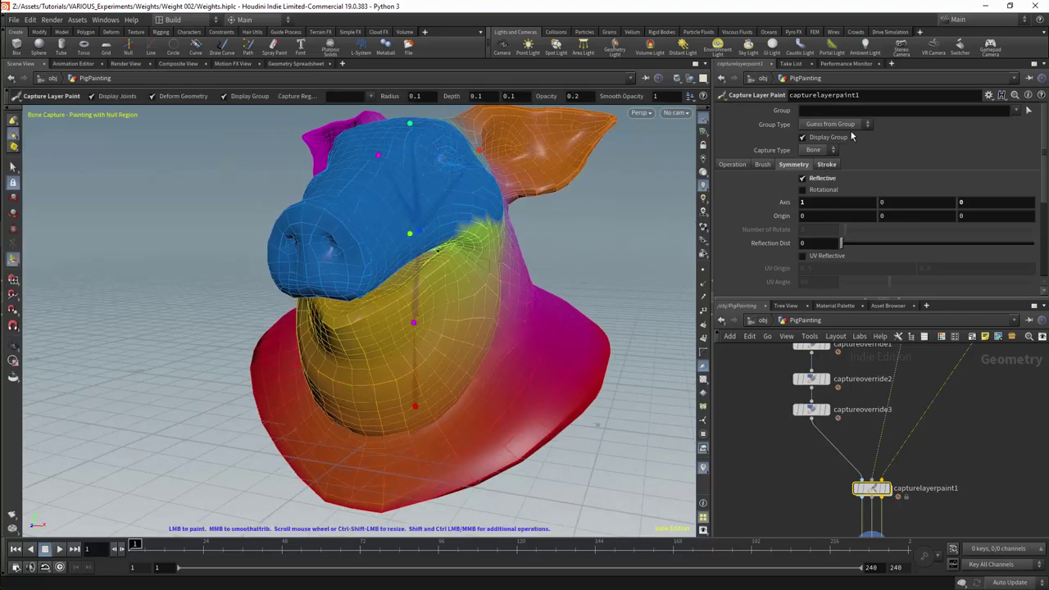
Step: Enable Orient Brush To Surface, and test the brush around the collar and jaw, undoing the collar stroke
click(827, 165)
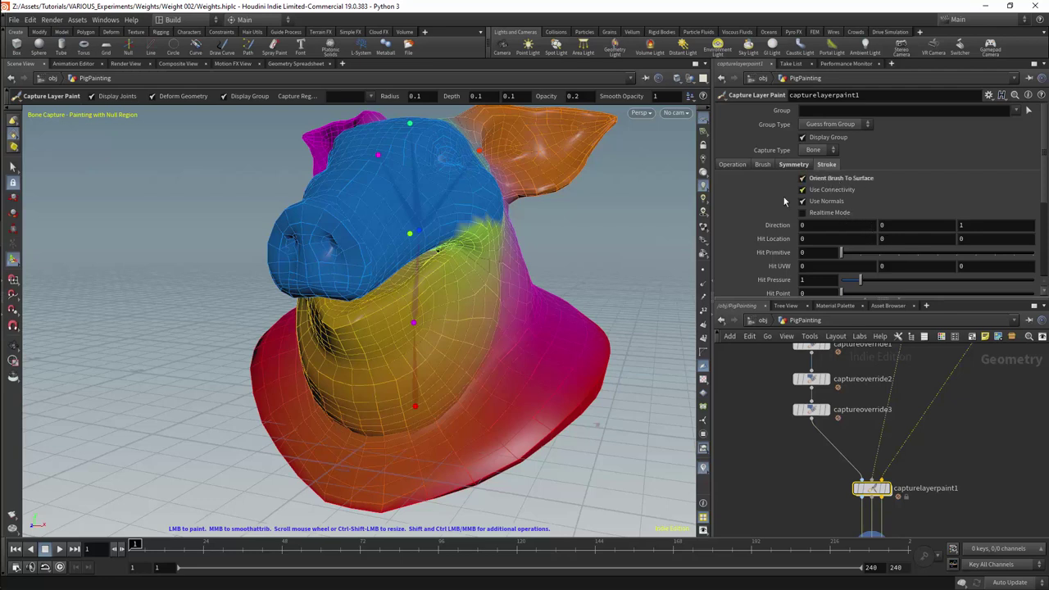
mouse_move(505, 330)
mouse_down()
mouse_move(414, 430)
mouse_move(360, 450)
mouse_move(410, 484)
mouse_move(400, 462)
mouse_move(408, 482)
mouse_up()
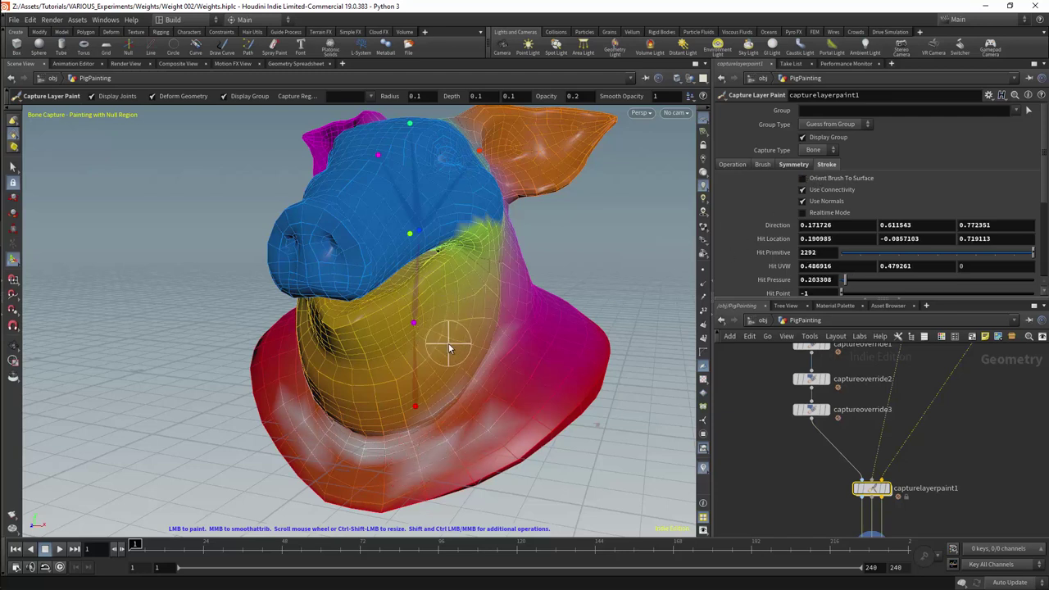
key(ctrl+z)
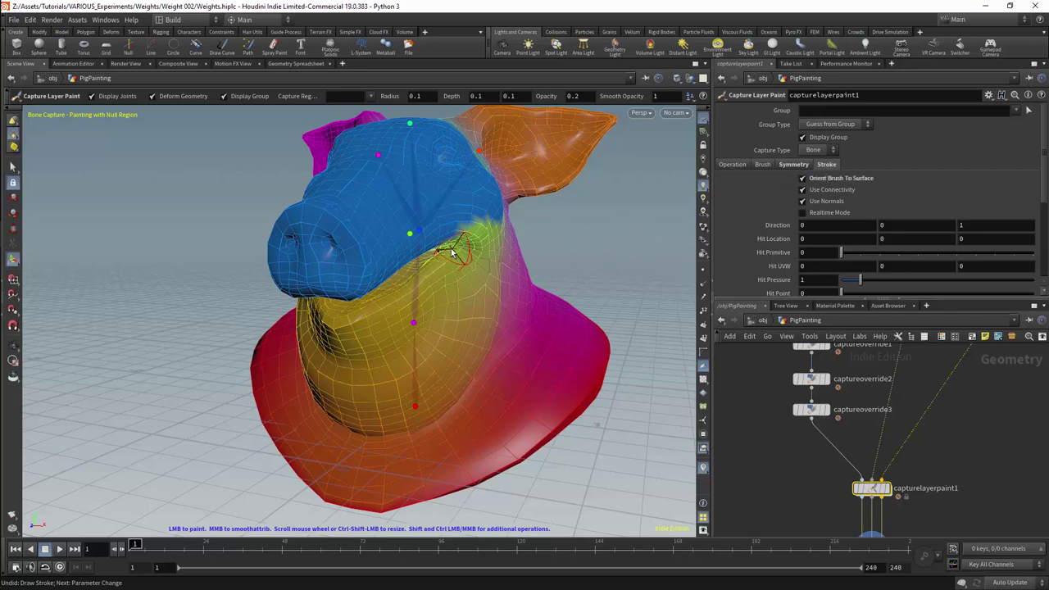
drag(458, 246, 467, 246)
scroll(905, 188, down, 5)
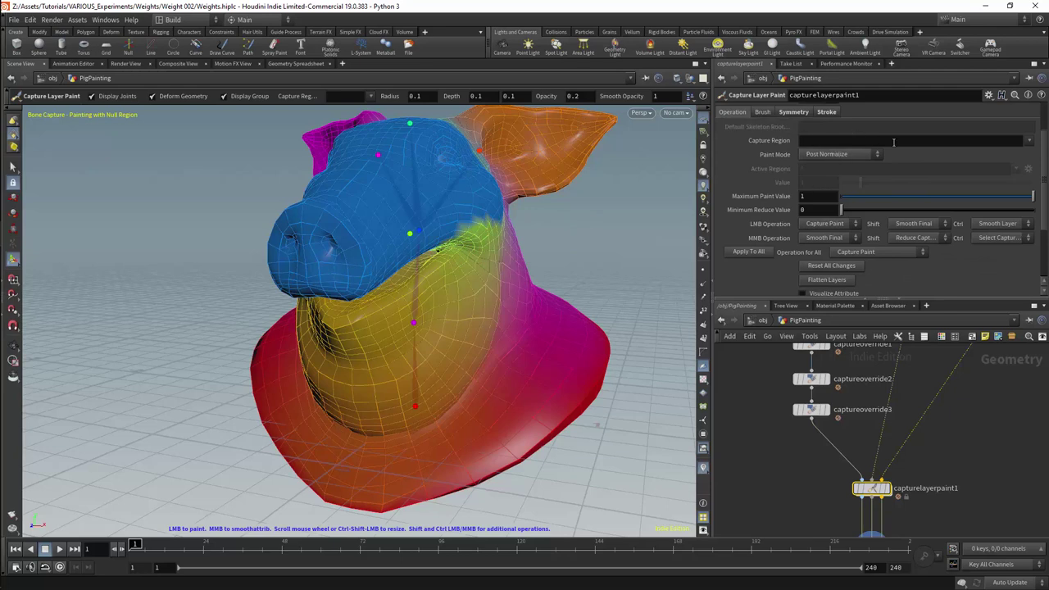
Step: Set the capture region to Body and paint its weights along the lower edge of the collar
click(1028, 141)
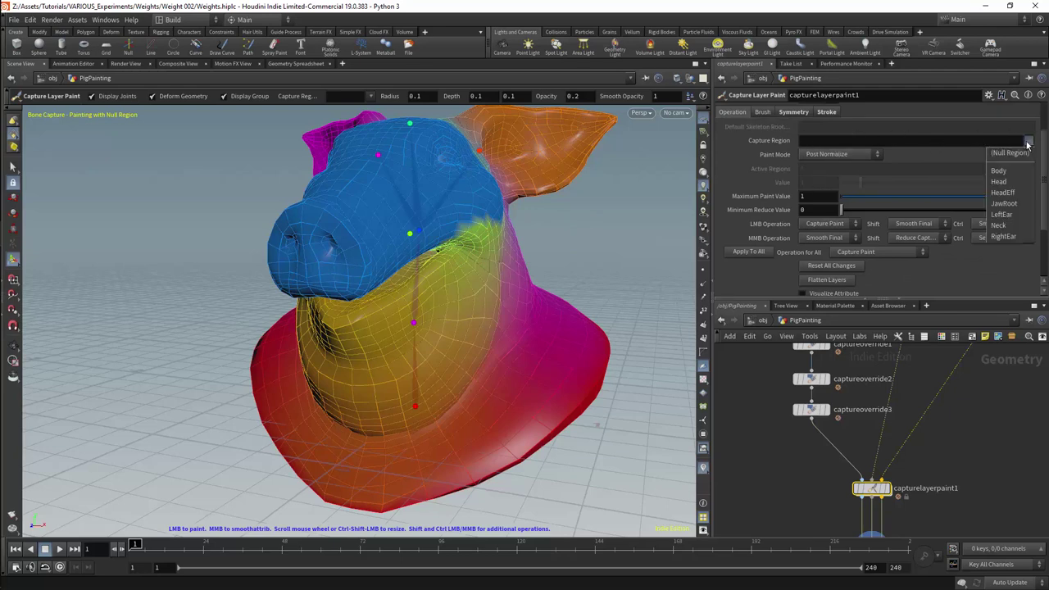
click(999, 171)
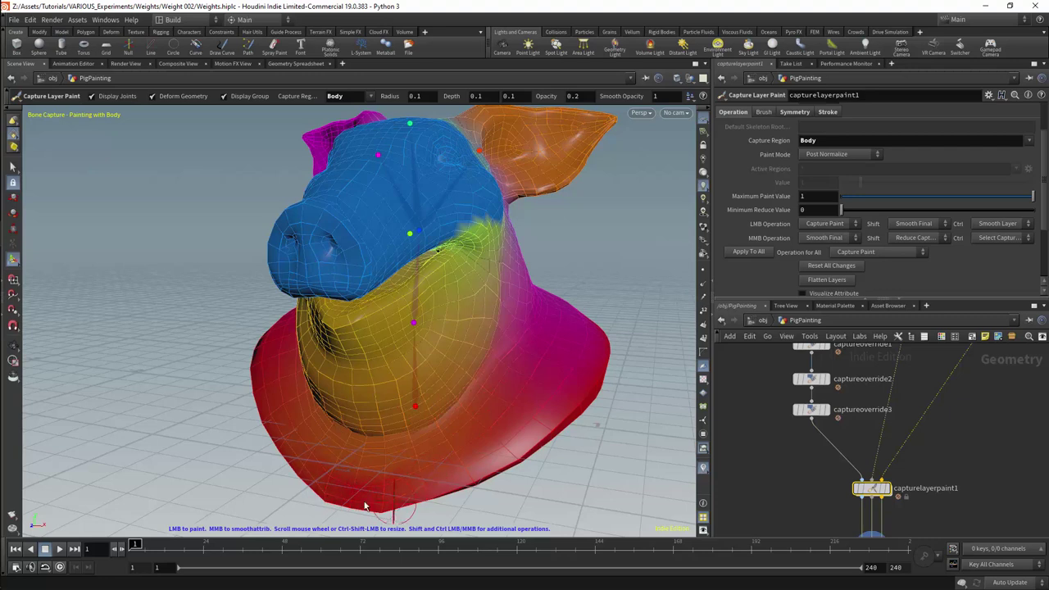
drag(365, 506, 287, 474)
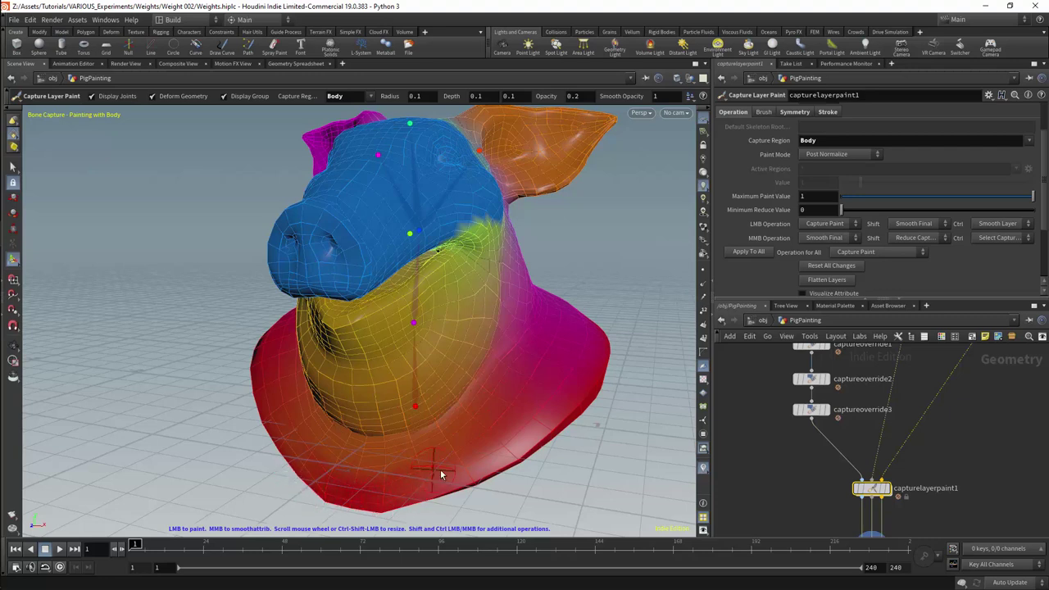
Step: Enable Visualize Attribute with the Visualize Layer set to Layer Only, and inspect the painted collar area
click(853, 157)
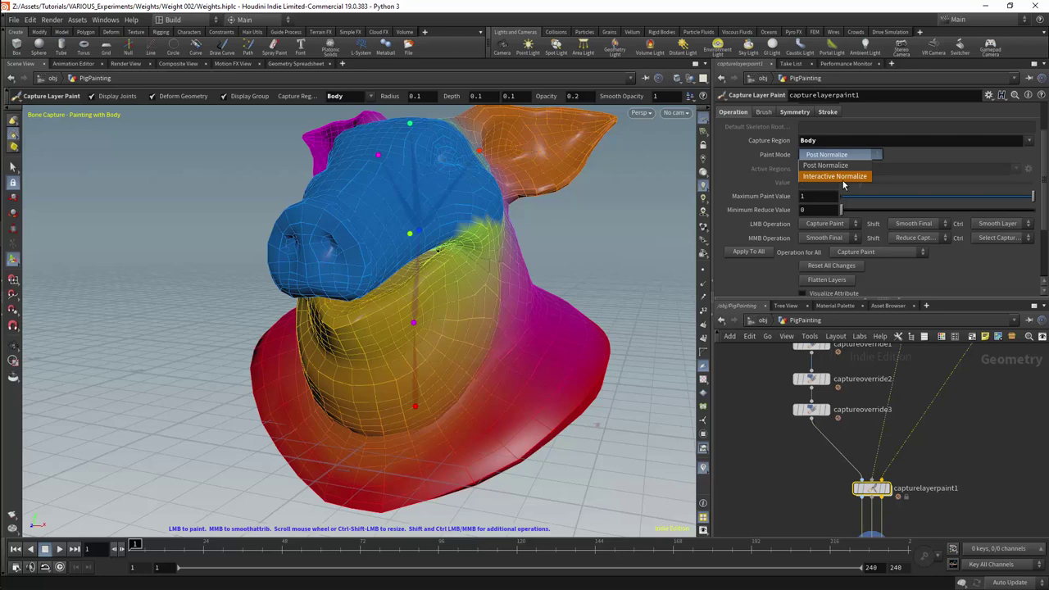
click(885, 157)
scroll(1043, 138, down, 3)
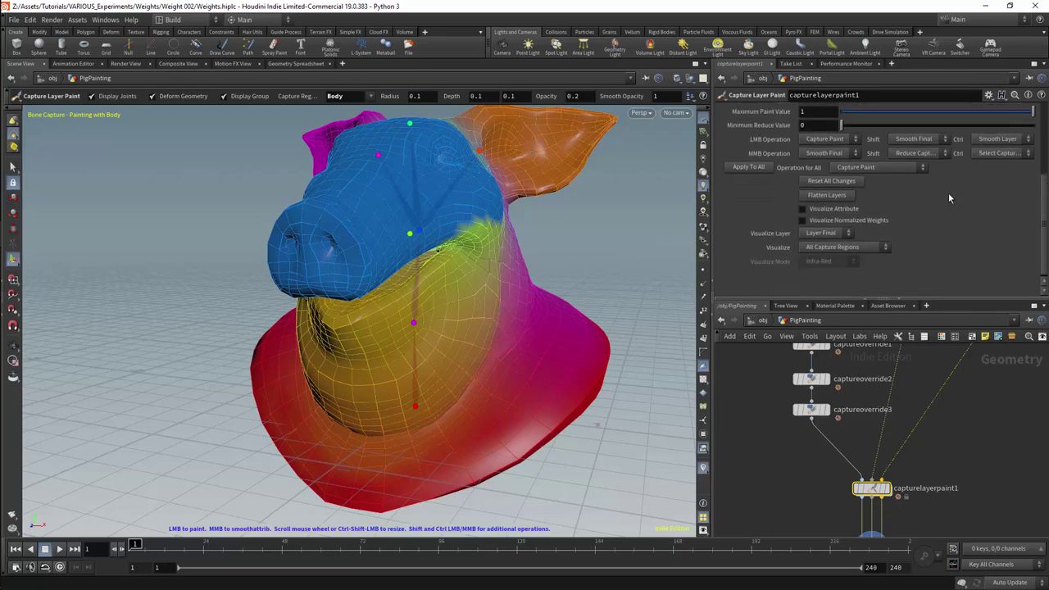
click(823, 209)
click(819, 234)
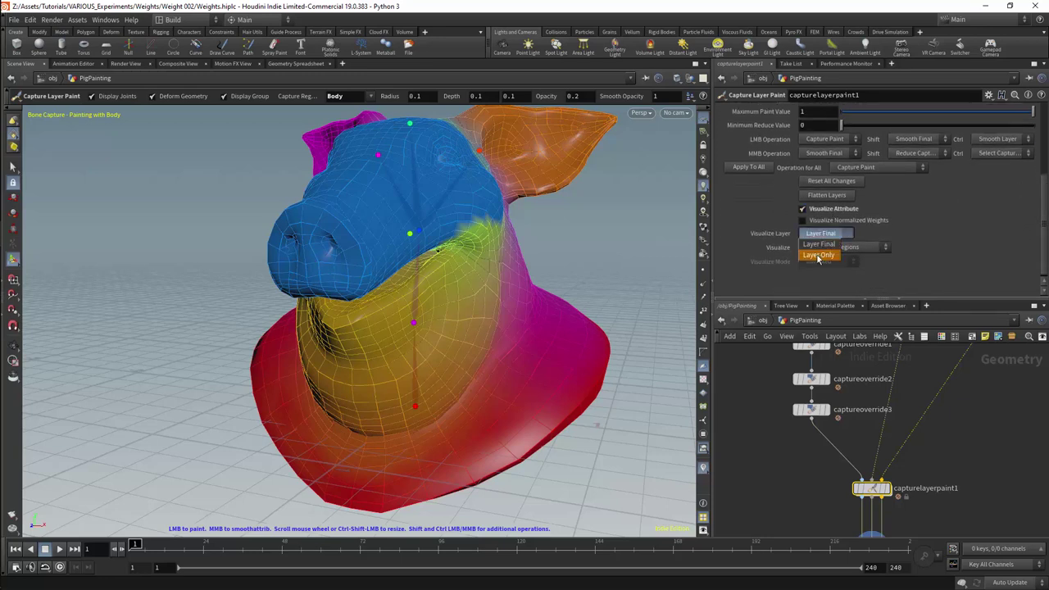
click(819, 256)
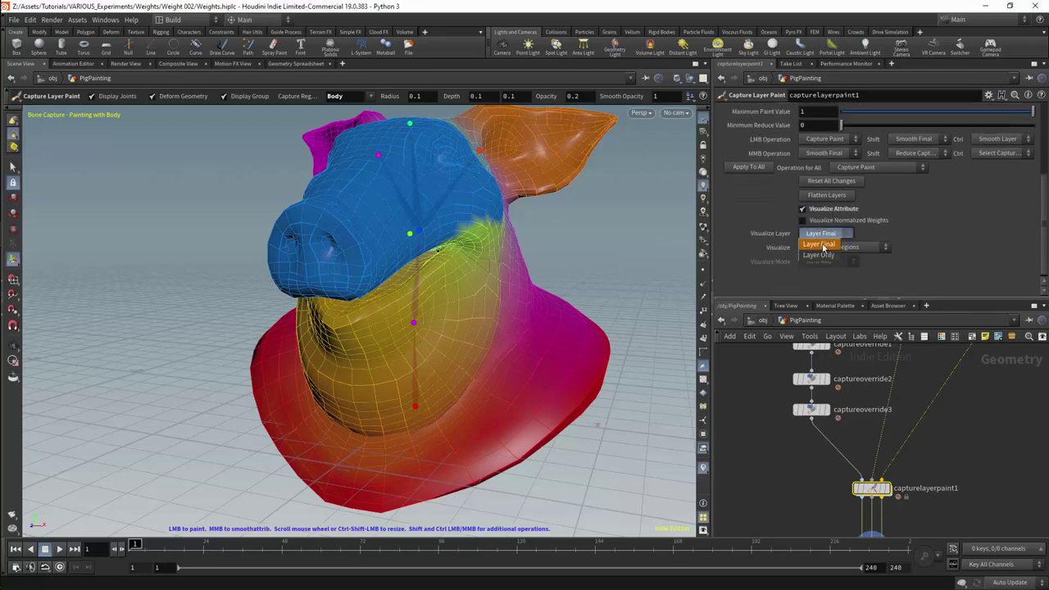
drag(513, 413, 470, 436)
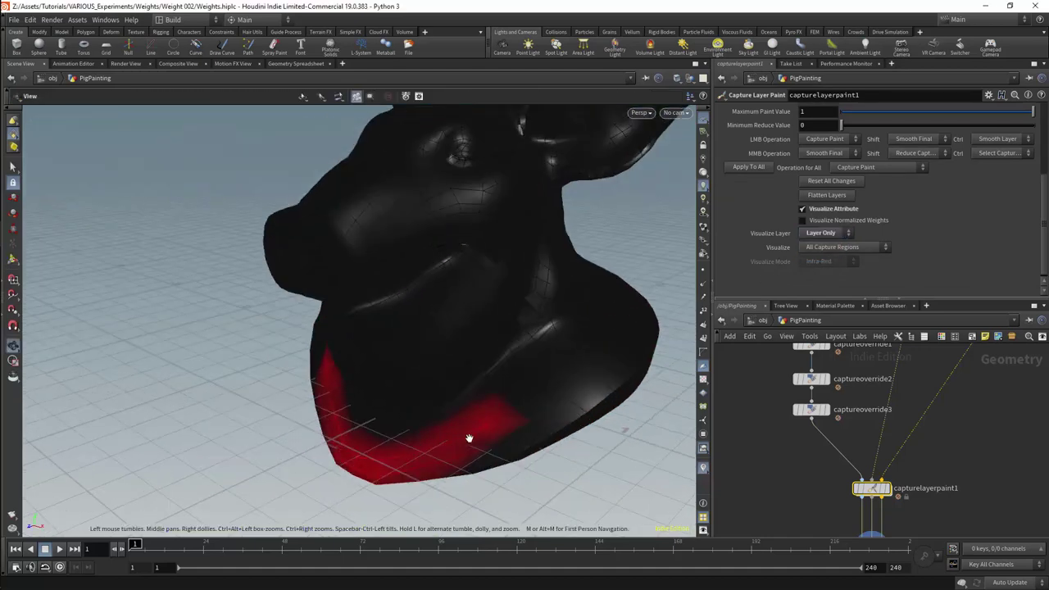
click(849, 250)
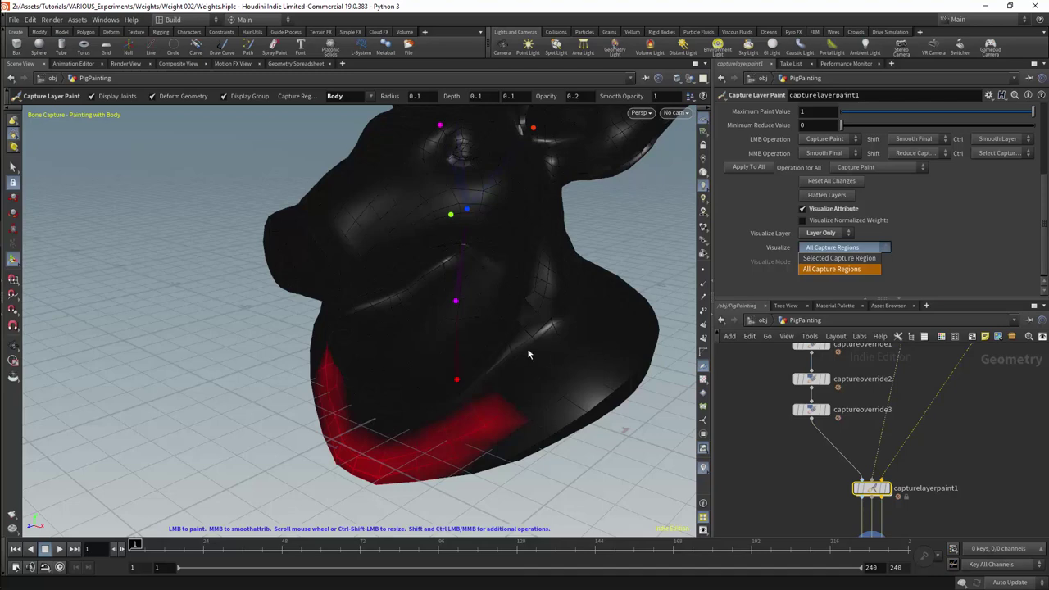
mouse_move(529, 354)
alt+mouse_down()
mouse_move(500, 294)
mouse_move(512, 279)
alt+mouse_up()
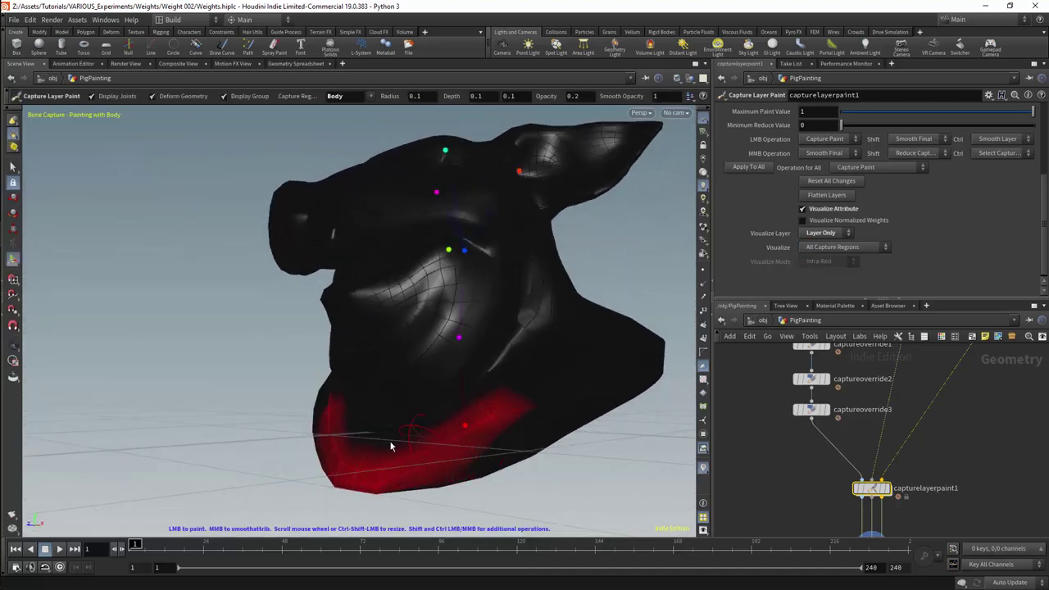
Step: Try the Interactive Normalize paint mode on the model, and undo back to Post Normalize
drag(1046, 216, 1045, 163)
click(867, 169)
click(859, 191)
mouse_move(613, 312)
alt+mouse_down()
mouse_move(609, 355)
mouse_move(565, 418)
alt+mouse_up()
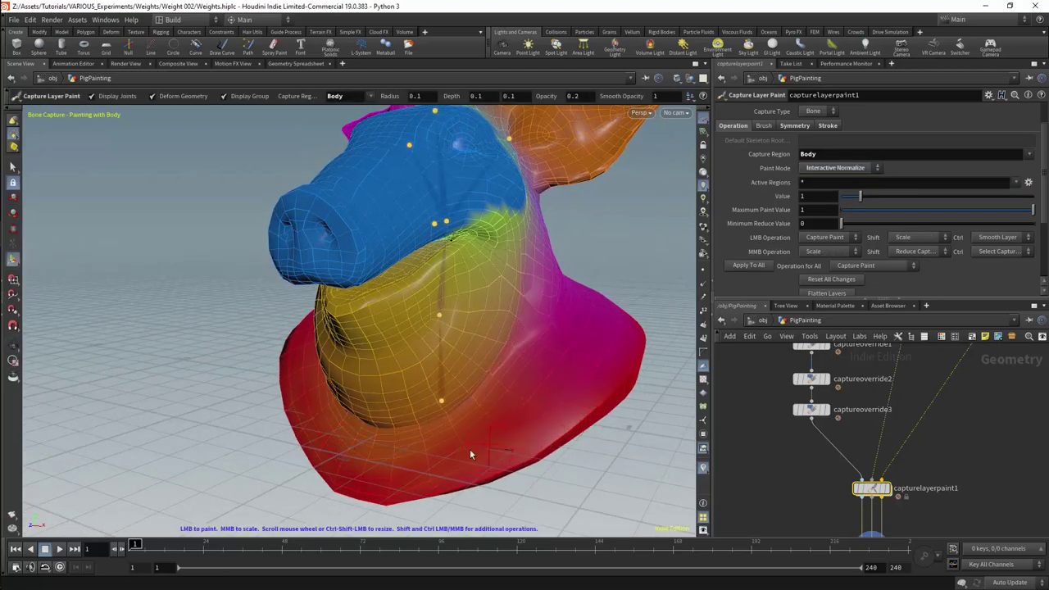
click(877, 168)
click(894, 168)
mouse_move(621, 295)
alt+mouse_down()
mouse_move(509, 333)
mouse_move(479, 294)
mouse_move(544, 339)
mouse_move(564, 292)
alt+mouse_up()
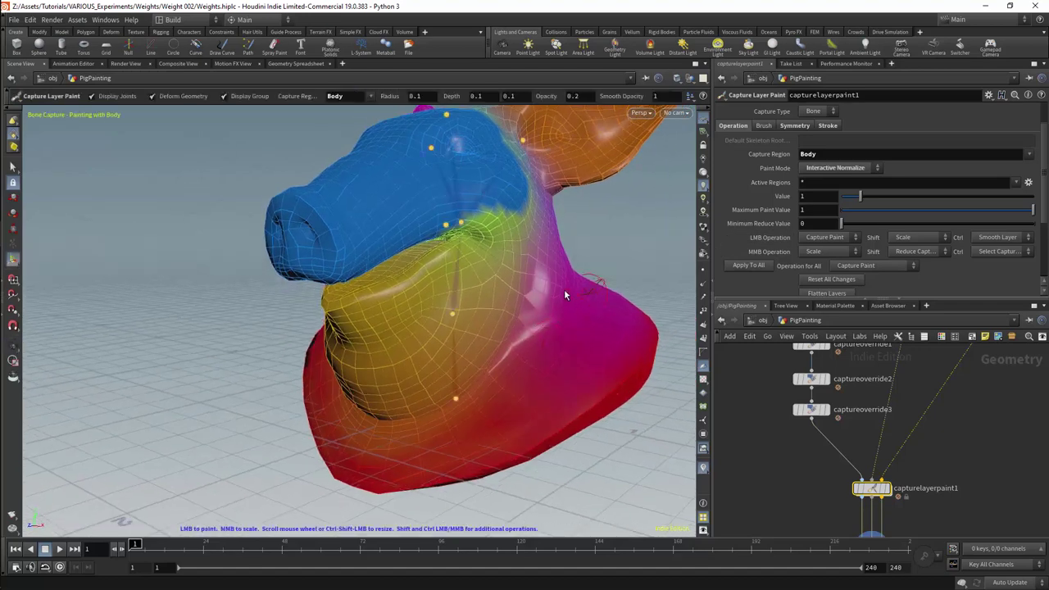
key(ctrl+z)
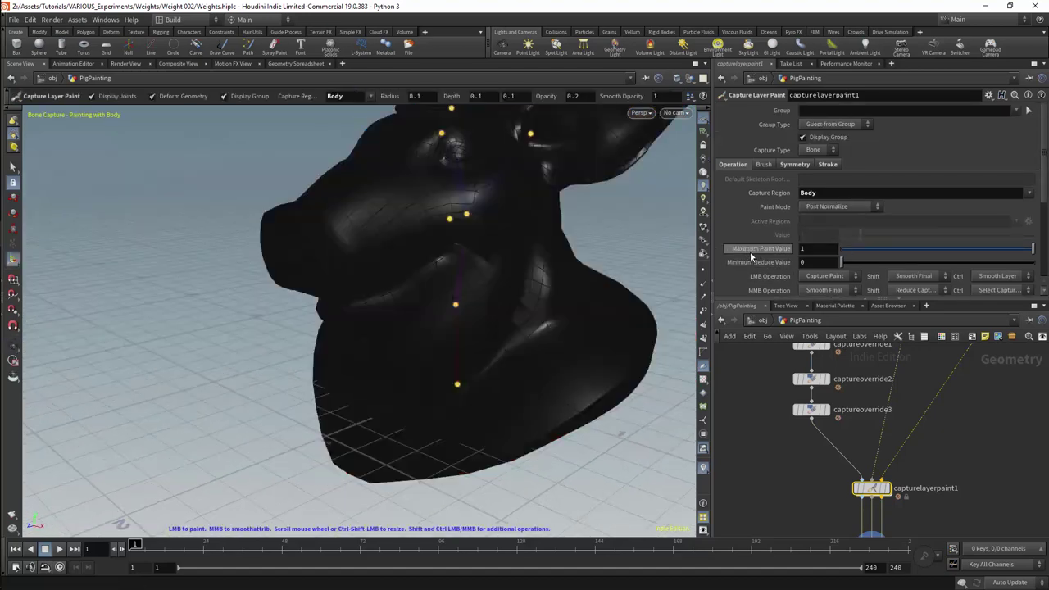
Step: Set the Maximum Paint Value and Minimum Reduce Value to 0.5, and paint a stroke along the lower collar
click(817, 251)
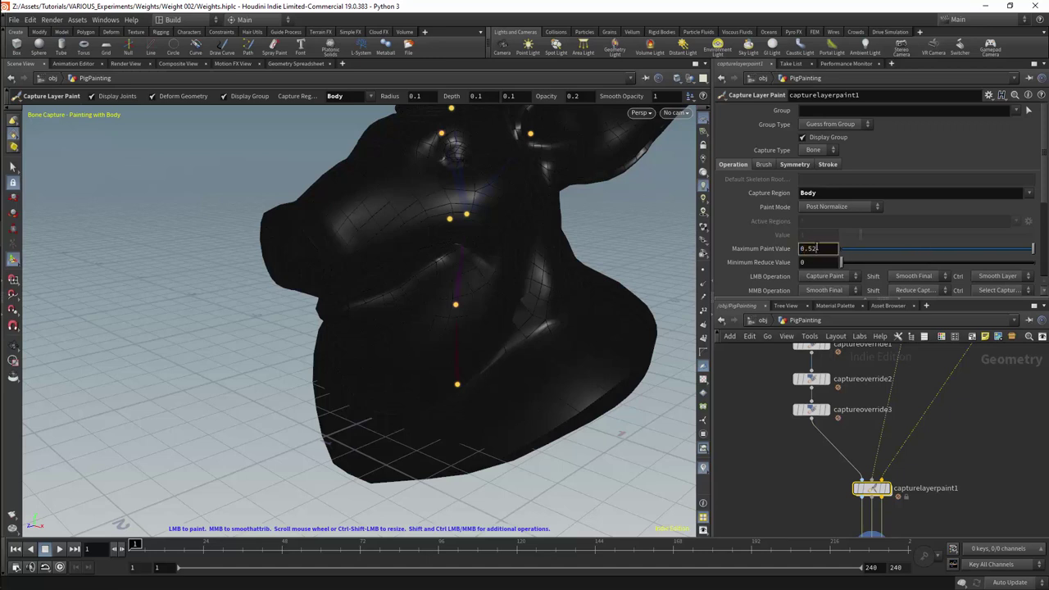
key(Tab)
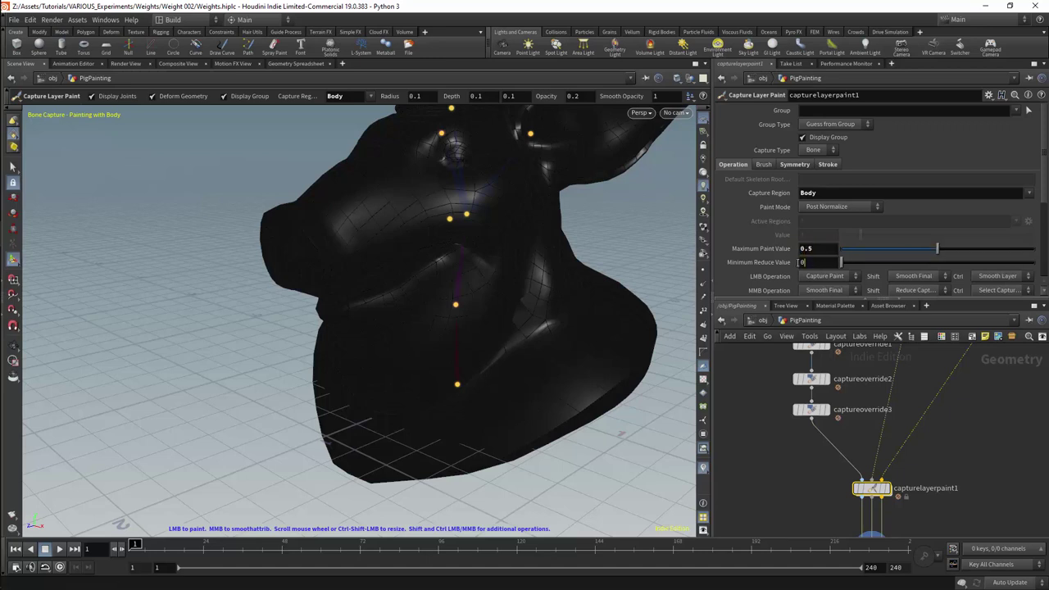
text(0.5)
key(Return)
mouse_move(490, 443)
mouse_down()
mouse_move(424, 461)
mouse_move(485, 451)
mouse_move(531, 426)
mouse_move(578, 347)
mouse_move(611, 366)
mouse_up()
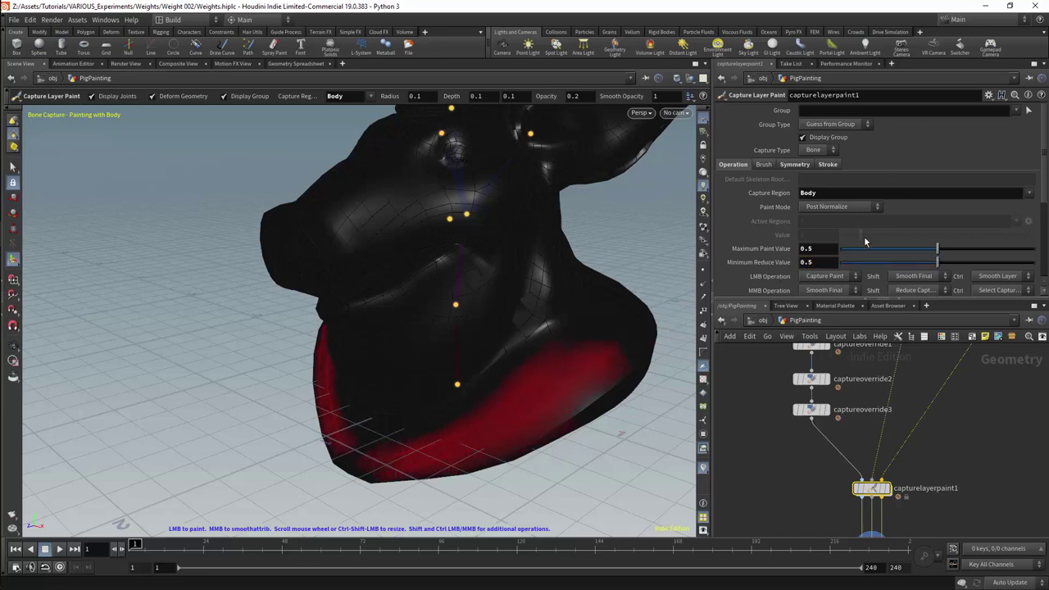
Step: Set the Maximum Paint Value and Minimum Reduce Value to 0.1, and test the brush on the back of the collar
drag(940, 263, 1037, 259)
drag(940, 248, 1040, 244)
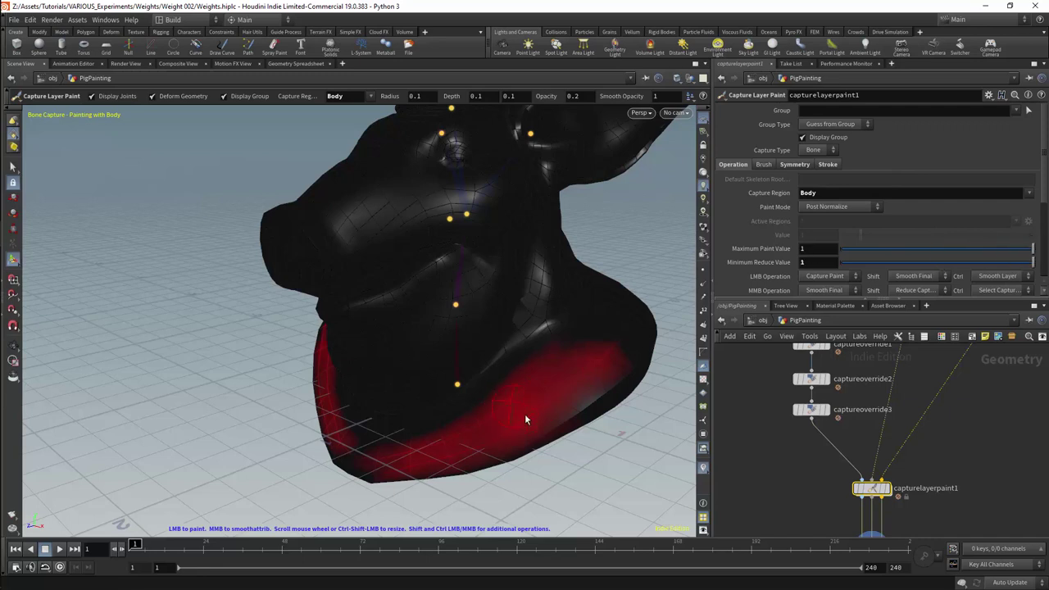
mouse_move(861, 248)
mouse_down()
mouse_move(858, 263)
mouse_move(749, 253)
mouse_up()
text(.1)
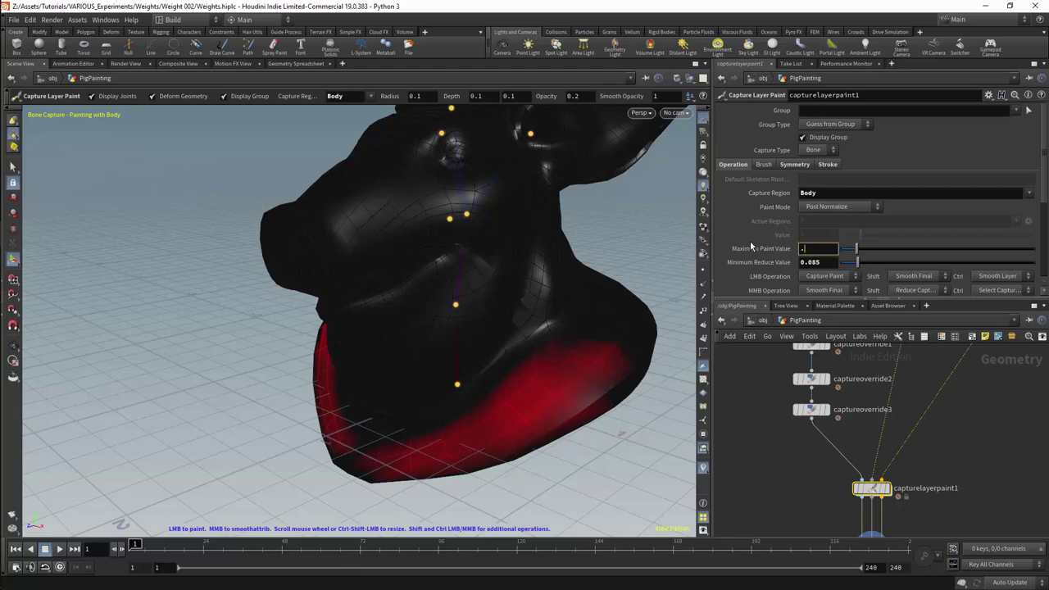
key(Tab)
text(0.1)
key(Return)
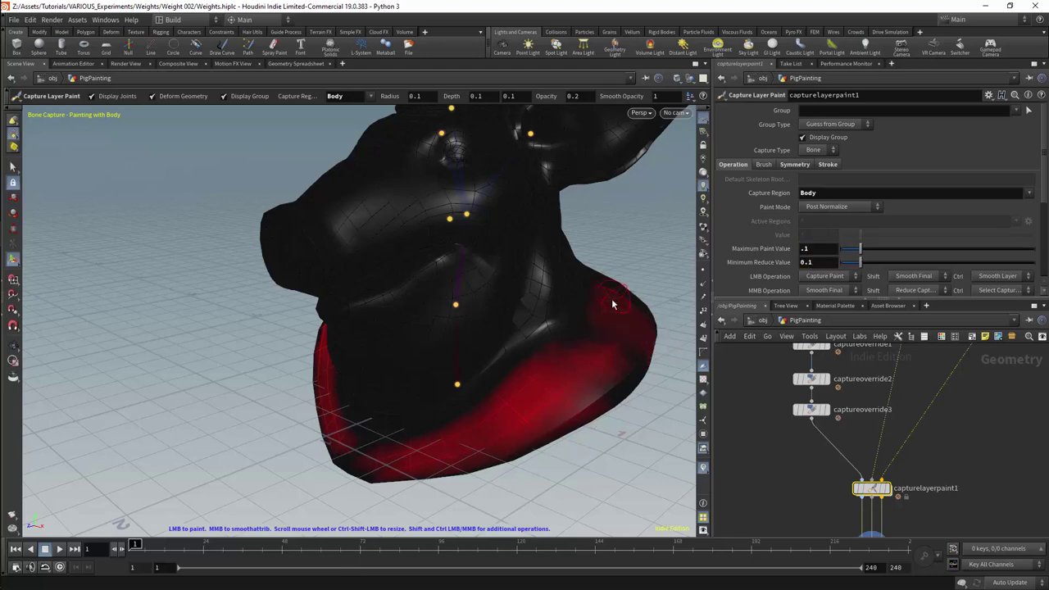
mouse_move(612, 304)
alt+mouse_down()
mouse_move(587, 389)
mouse_move(634, 379)
alt+mouse_up()
alt+middle_drag(634, 379, 548, 335)
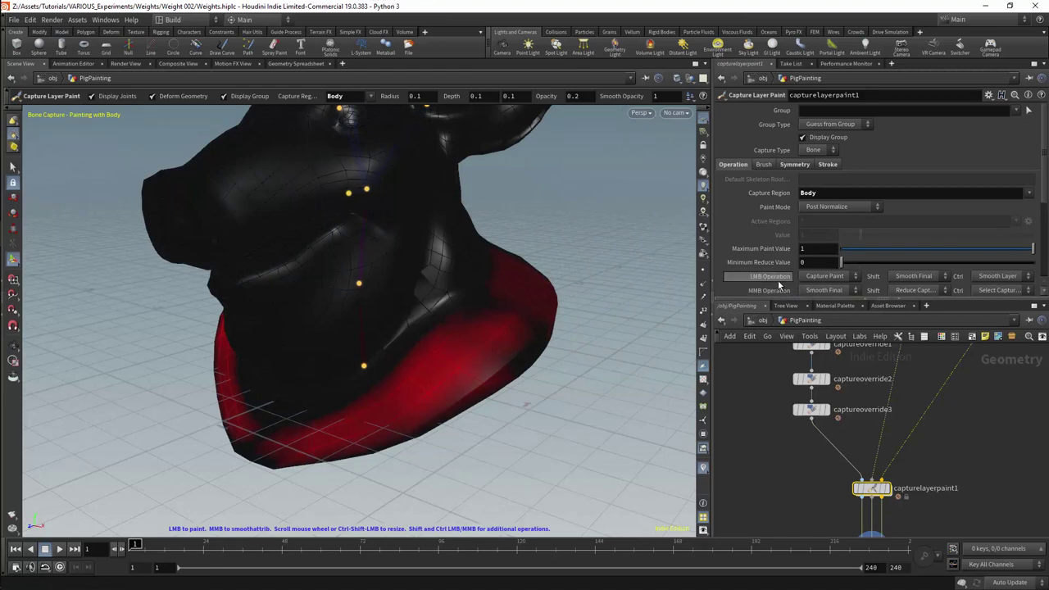
Step: Try Smooth Final and Smooth Layer as the LMB Operation, restore Capture Paint, and review the Shift operation choices
right_click(597, 310)
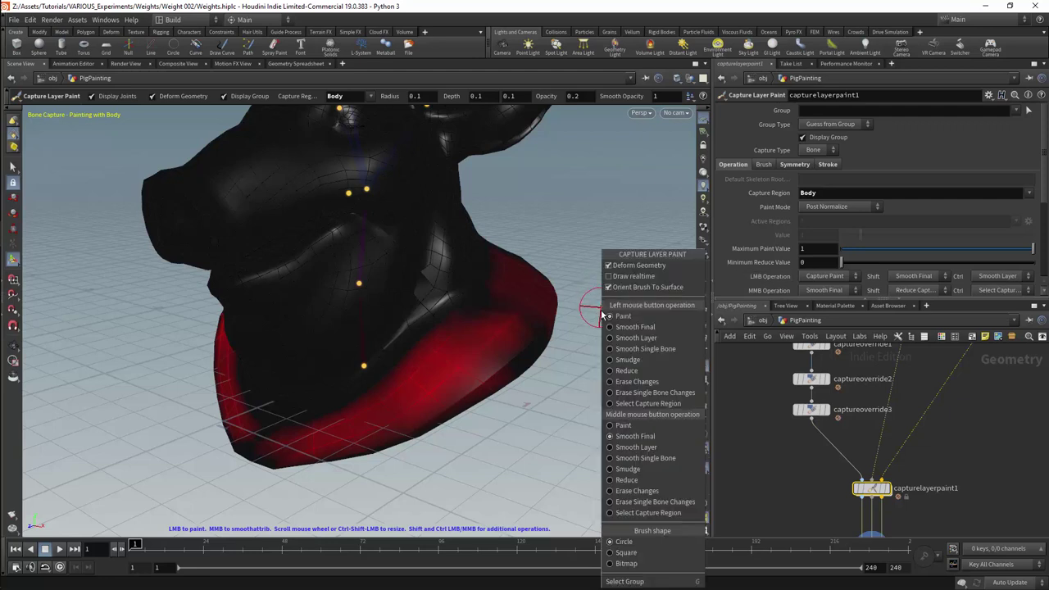
click(633, 338)
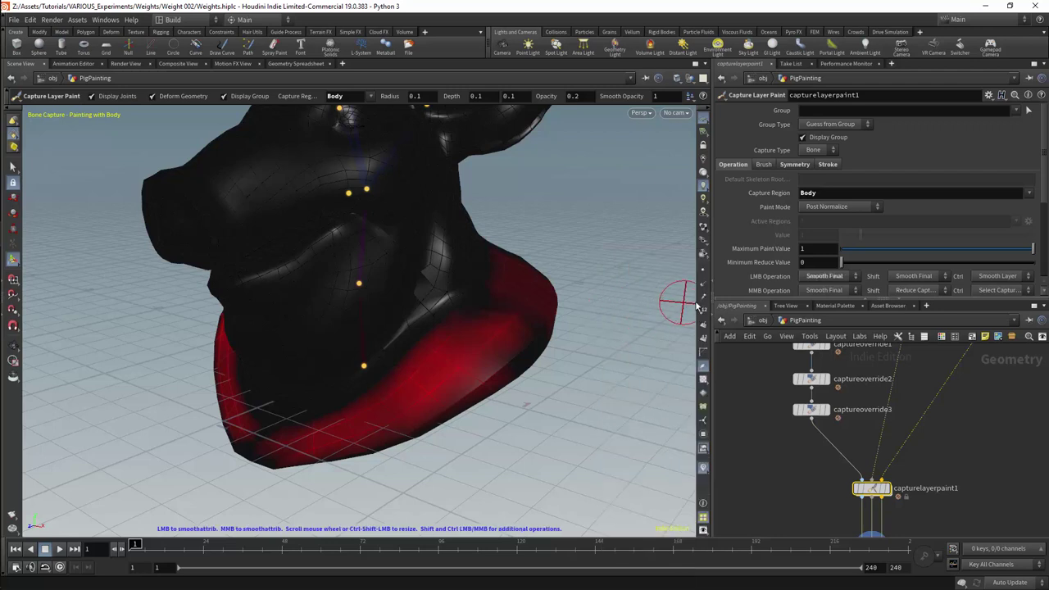
right_click(592, 322)
click(616, 317)
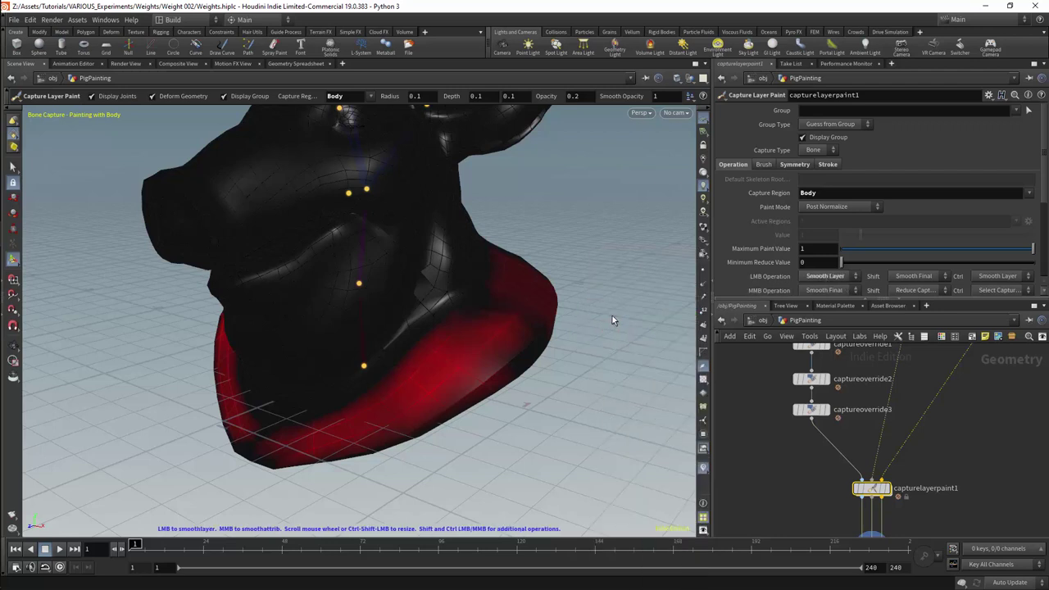
click(942, 279)
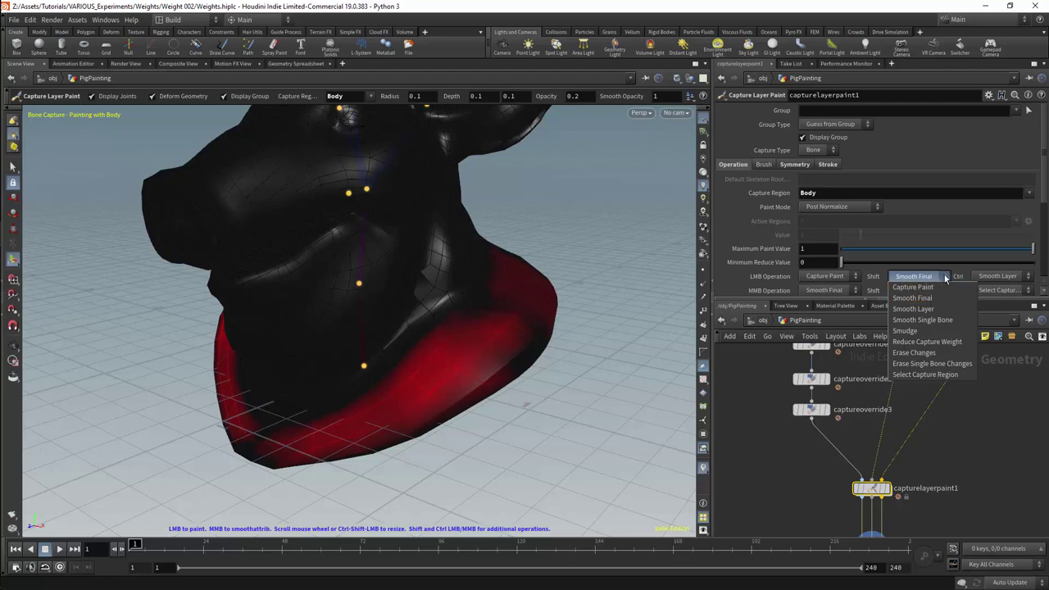
click(1002, 442)
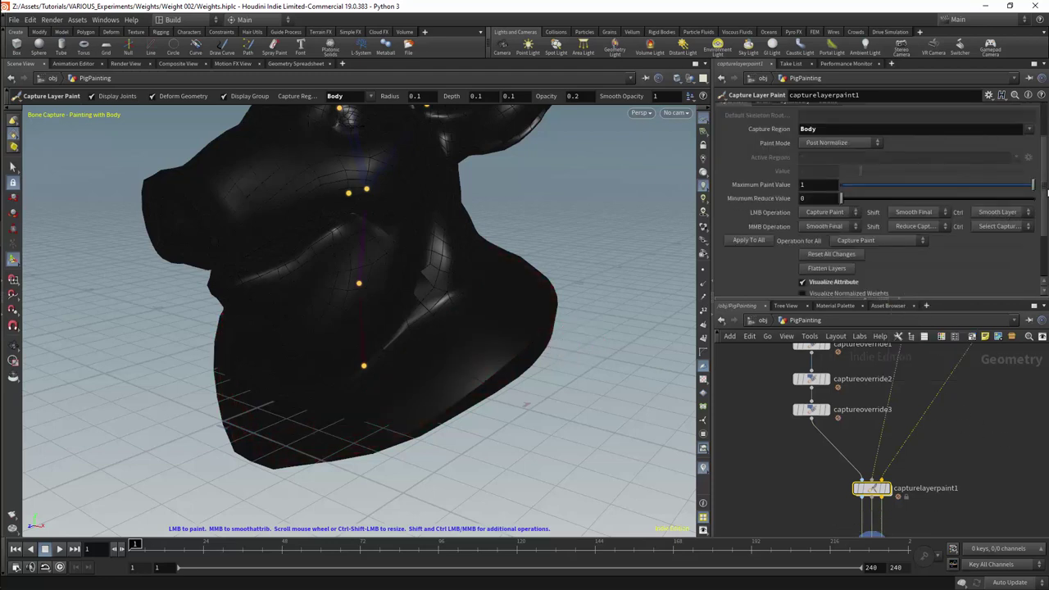
Step: Set Visualize Layer to Layer Final and Visualize to Selected Capture Region, and inspect the Body weights on the model
scroll(1047, 191, down, 3)
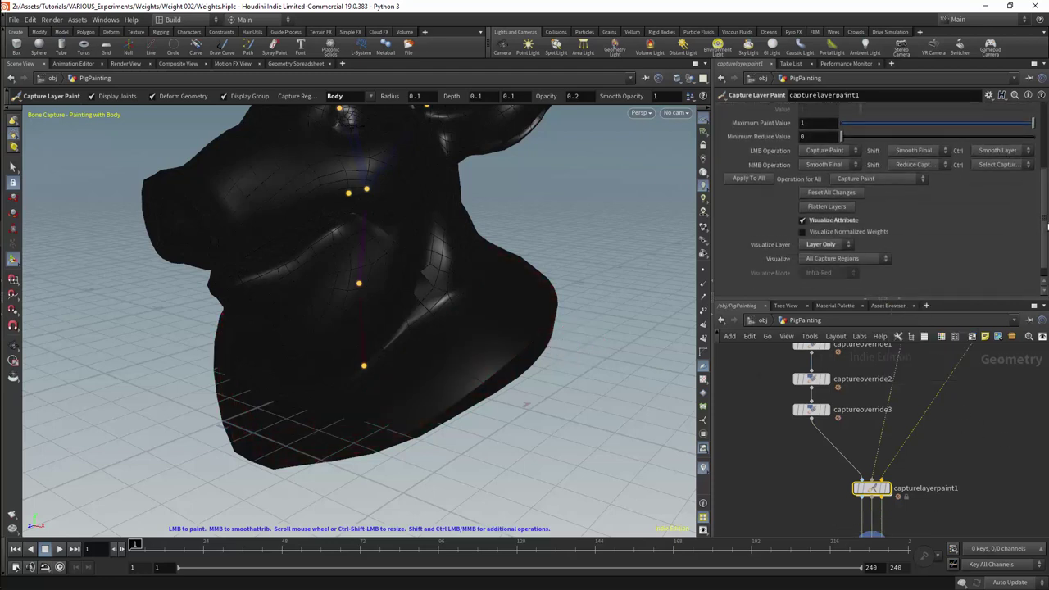
click(839, 238)
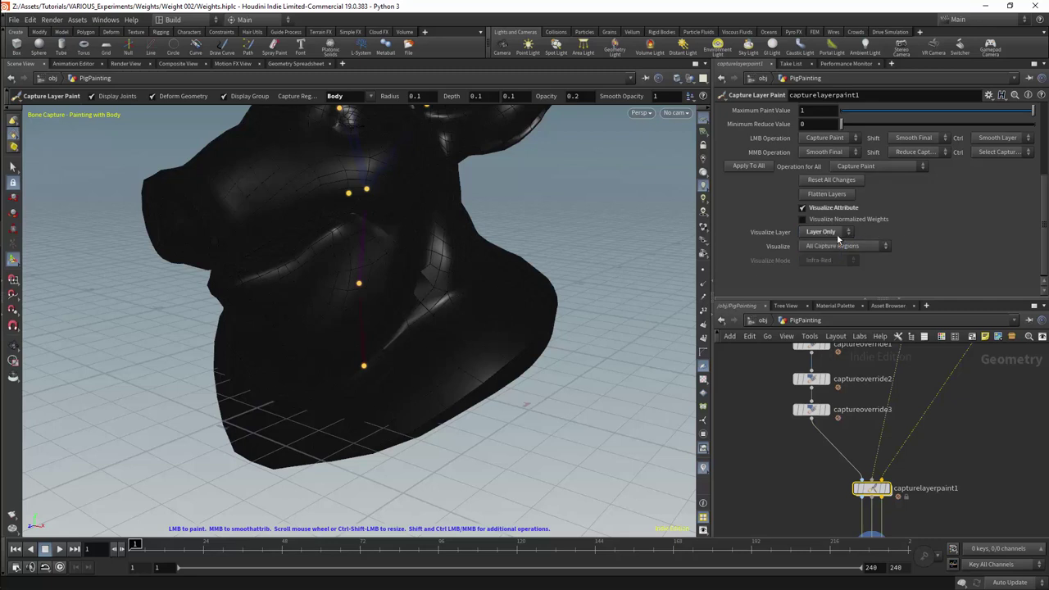
click(820, 243)
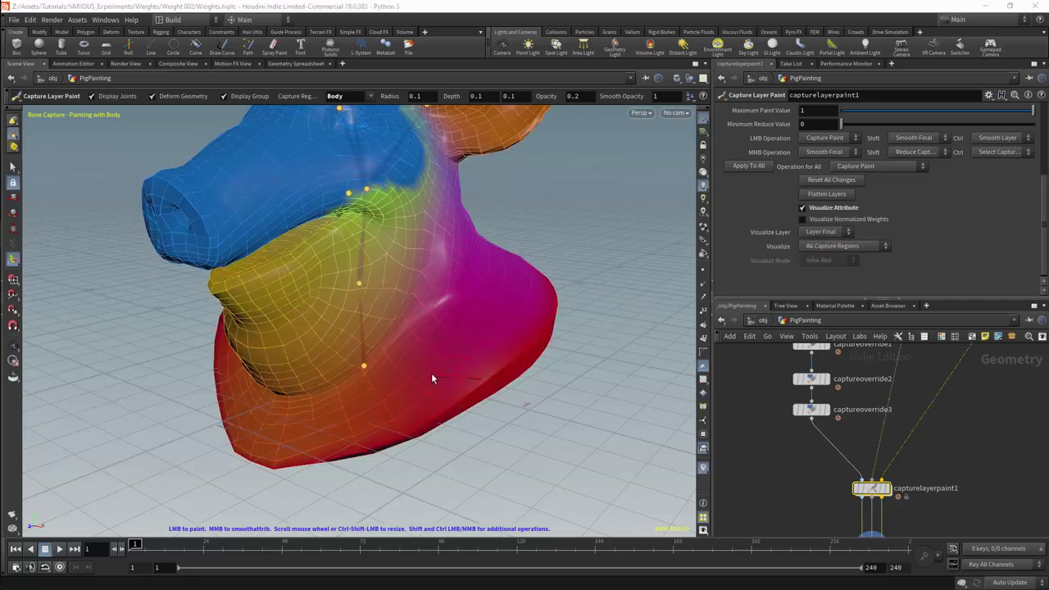
click(810, 247)
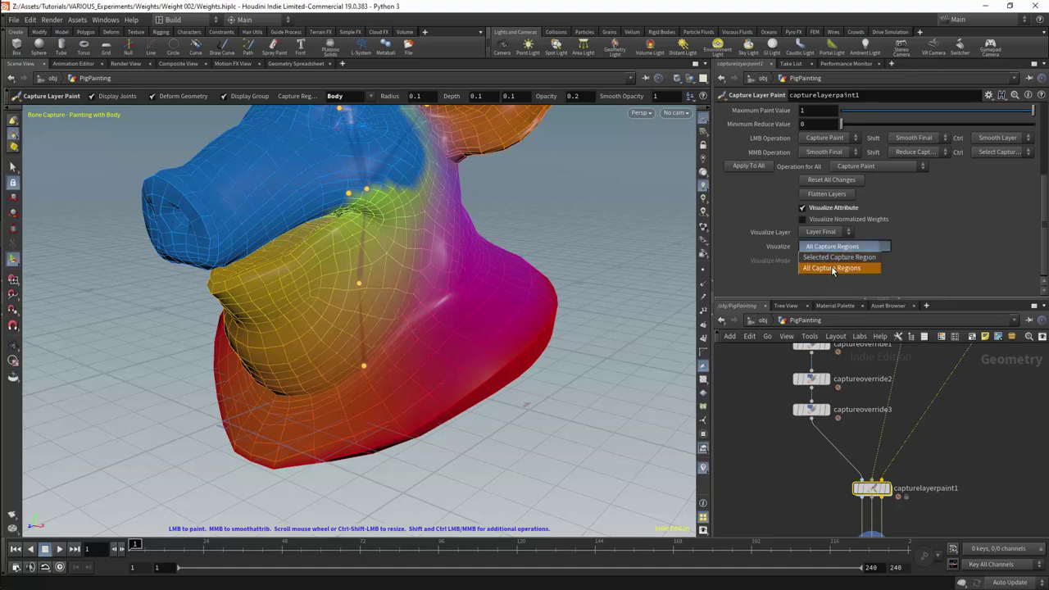
click(829, 257)
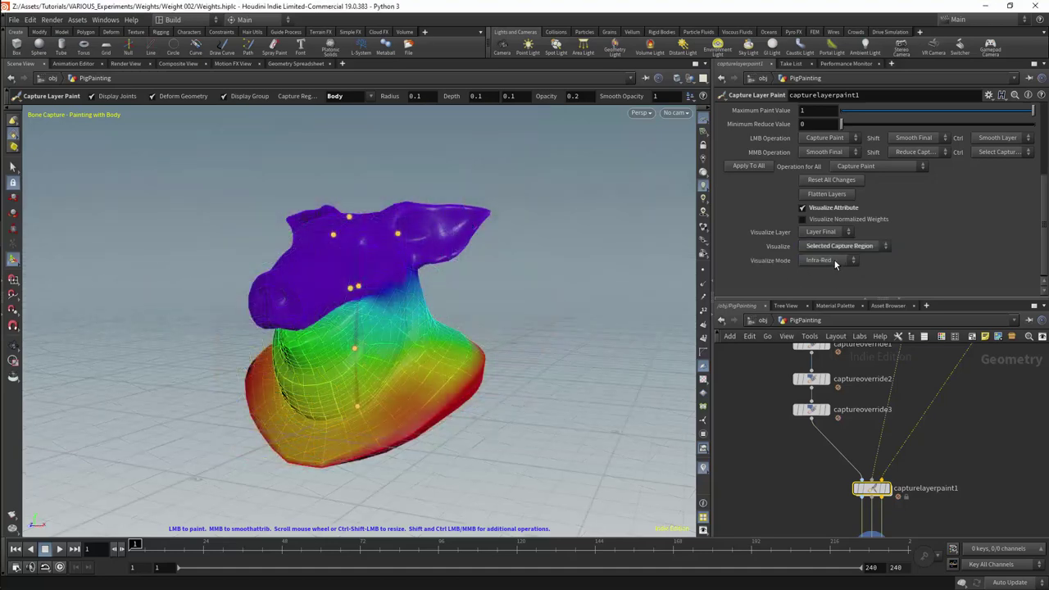
key(space)
drag(586, 277, 275, 284)
key(Return)
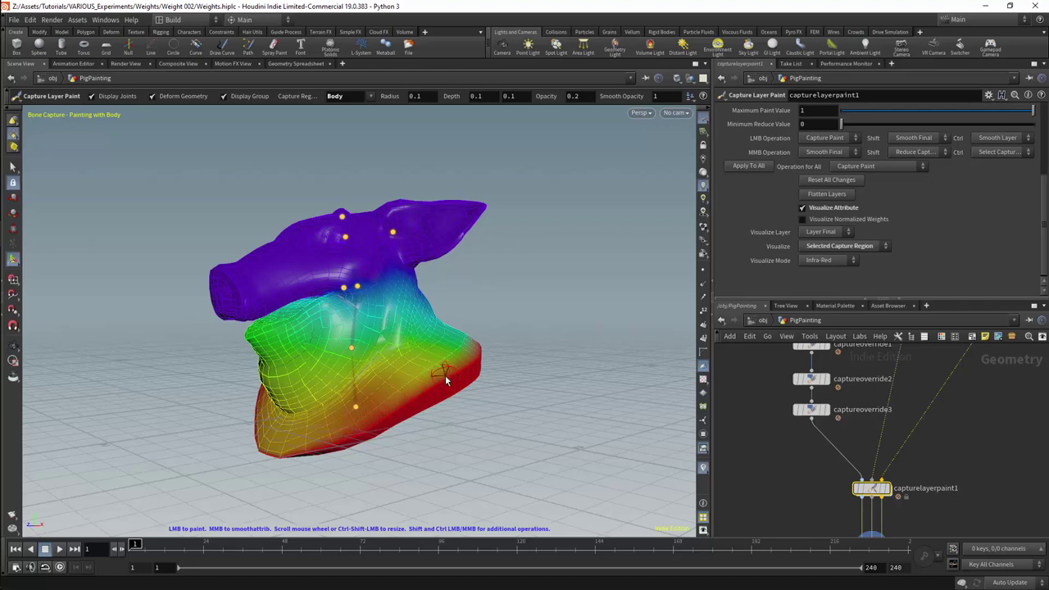
Step: Set the Visualize Mode to White to Red and inspect the Body weights from another angle
click(852, 261)
click(841, 283)
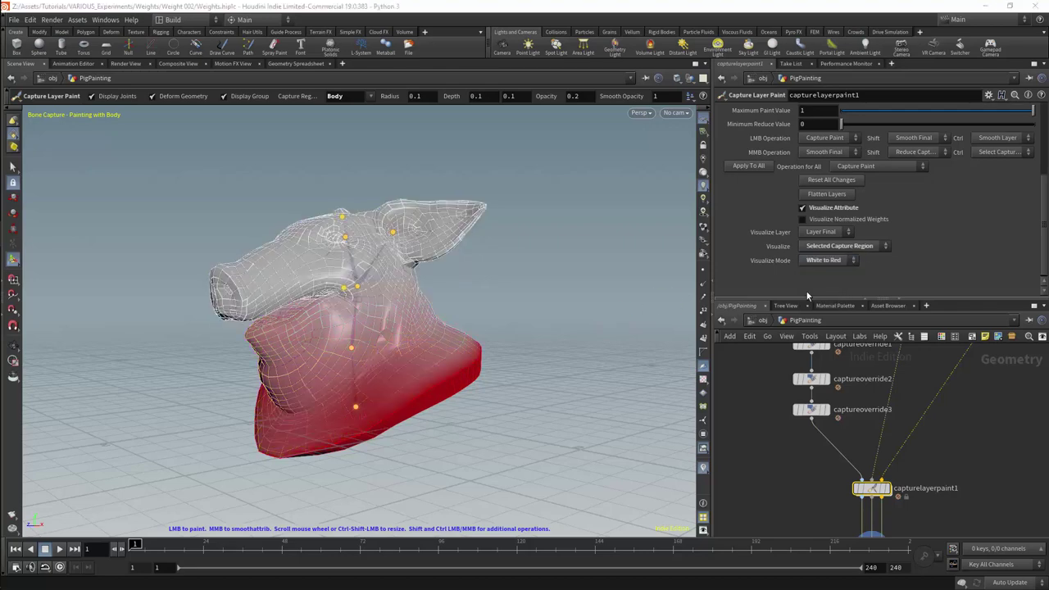
mouse_move(413, 369)
alt+mouse_down()
mouse_move(386, 264)
mouse_move(486, 342)
mouse_move(485, 356)
mouse_move(403, 350)
mouse_move(388, 333)
mouse_move(405, 390)
alt+mouse_up()
key(Return)
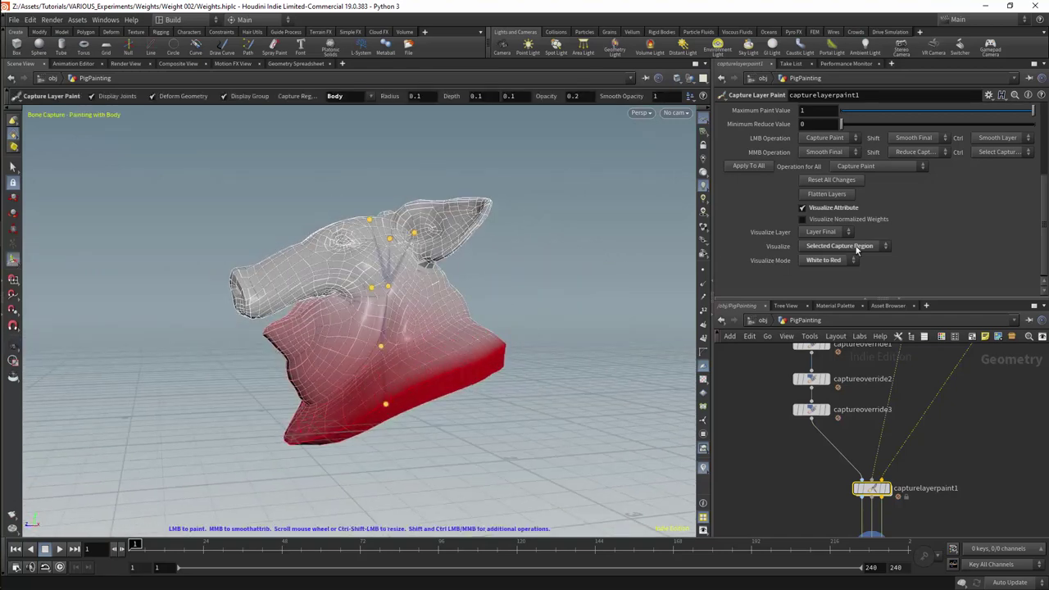
Step: Try the Grayscale and Black Body visualize modes, and inspect the Body weights around the neck and collar
click(848, 260)
click(832, 294)
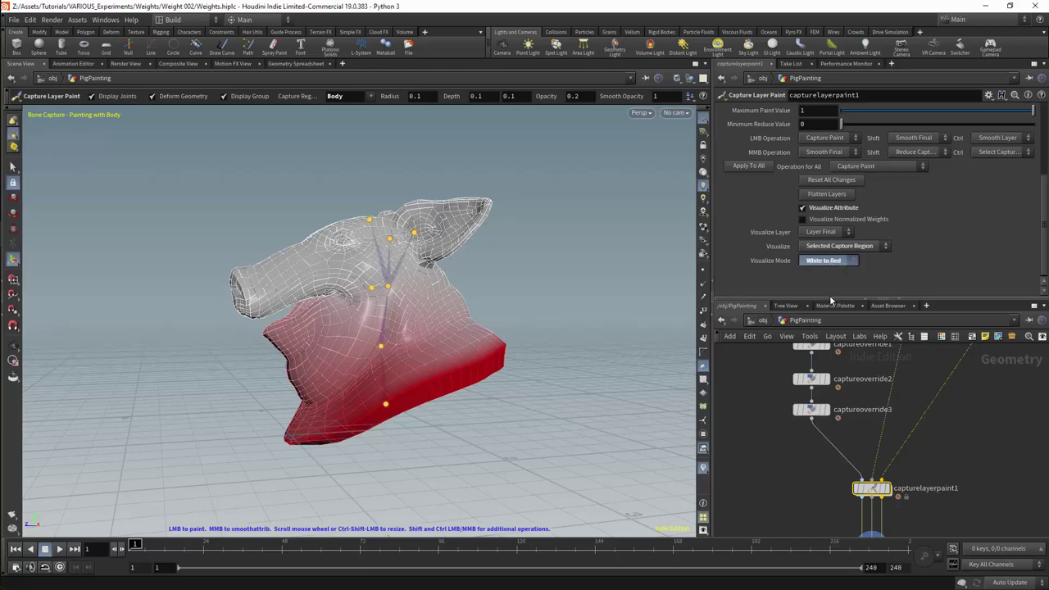
click(835, 262)
click(829, 306)
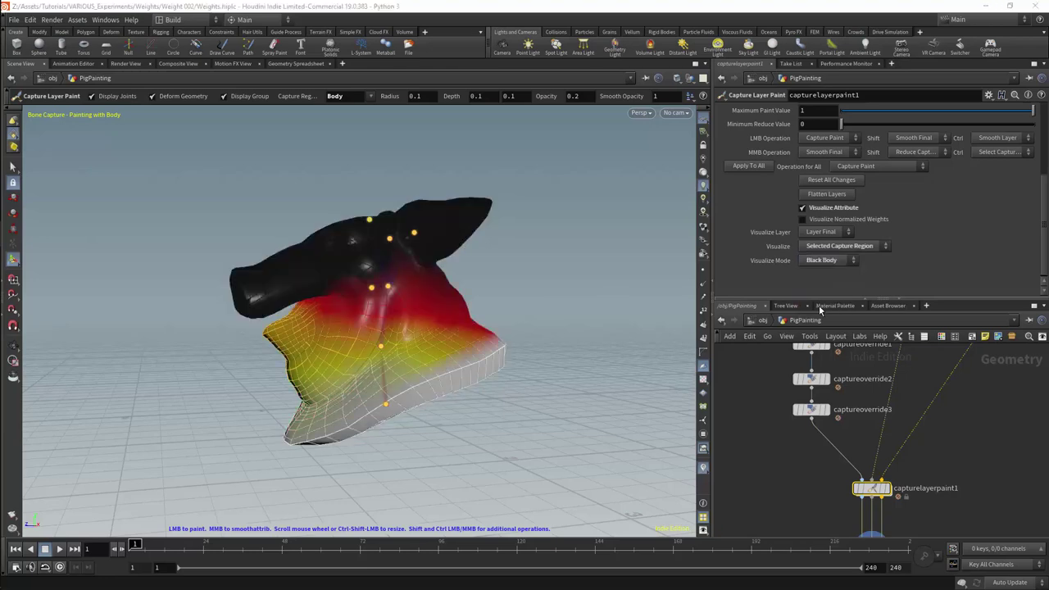
key(Escape)
mouse_move(442, 262)
mouse_down()
mouse_move(480, 264)
mouse_move(513, 327)
mouse_move(543, 335)
mouse_up()
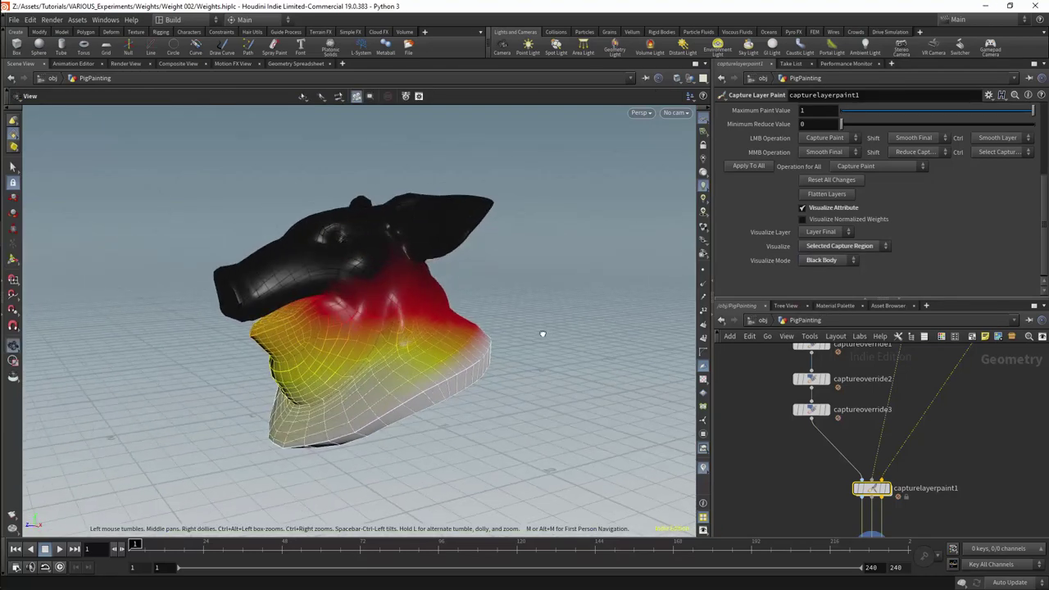
key(Return)
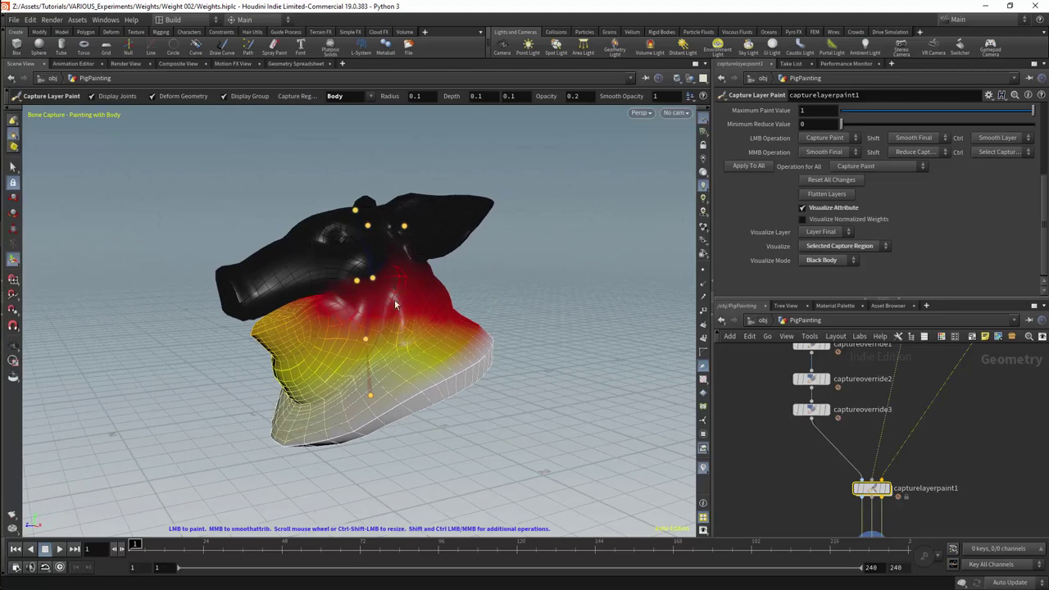
Step: Switch the Visualize Mode to Two-Tone, inspect the model, and try Grayscale again
click(852, 261)
click(821, 319)
mouse_move(519, 331)
alt+mouse_down()
mouse_move(506, 339)
mouse_move(441, 273)
mouse_move(518, 333)
alt+mouse_up()
click(830, 260)
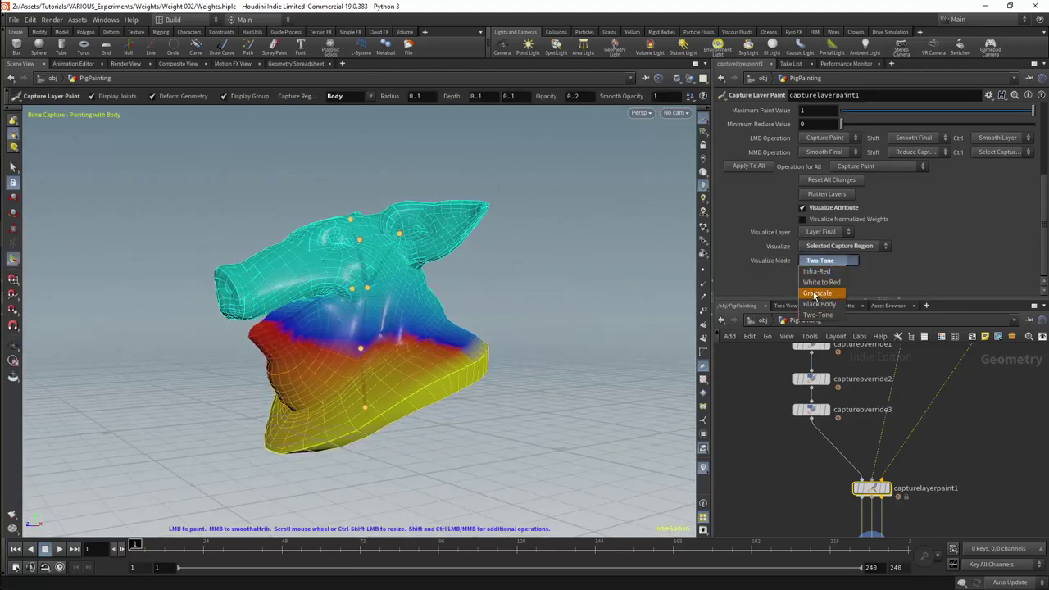
click(817, 297)
key(Escape)
key(Return)
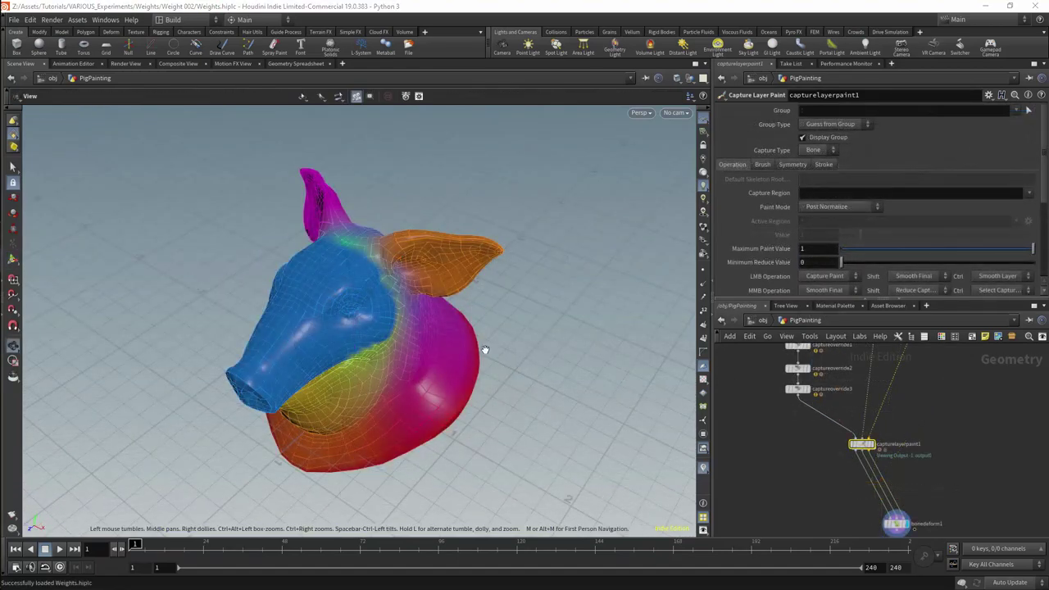
Step: Examine the capture region colors on the pig head, focusing on the jaw, neck and collar
drag(485, 350, 487, 323)
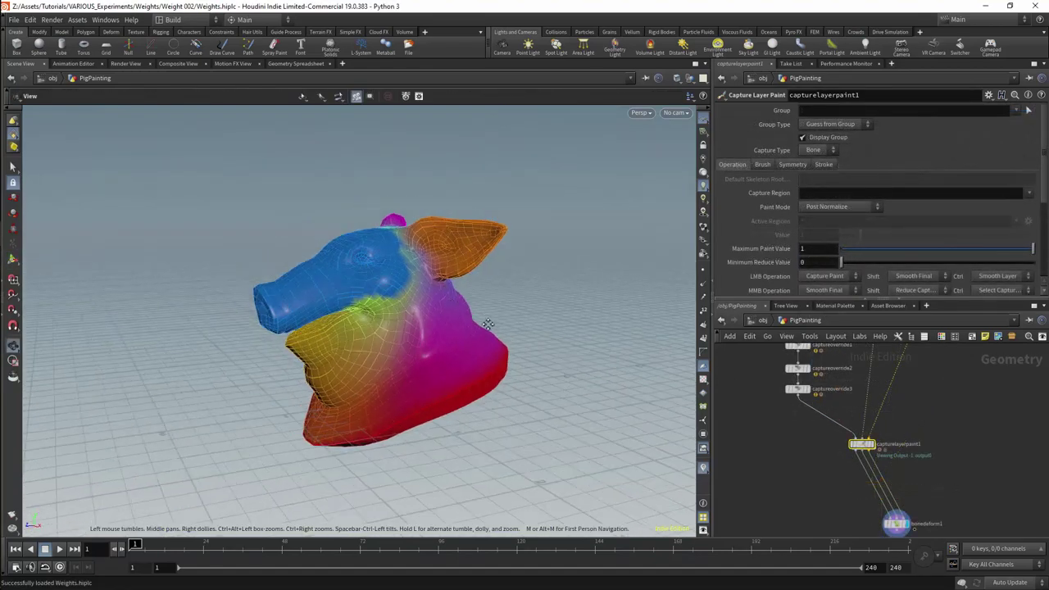
middle_drag(486, 323, 527, 394)
right_drag(462, 392, 565, 289)
right_drag(471, 366, 524, 409)
middle_drag(472, 431, 485, 323)
drag(461, 349, 492, 347)
middle_drag(491, 347, 491, 304)
right_drag(491, 305, 503, 276)
drag(503, 276, 504, 306)
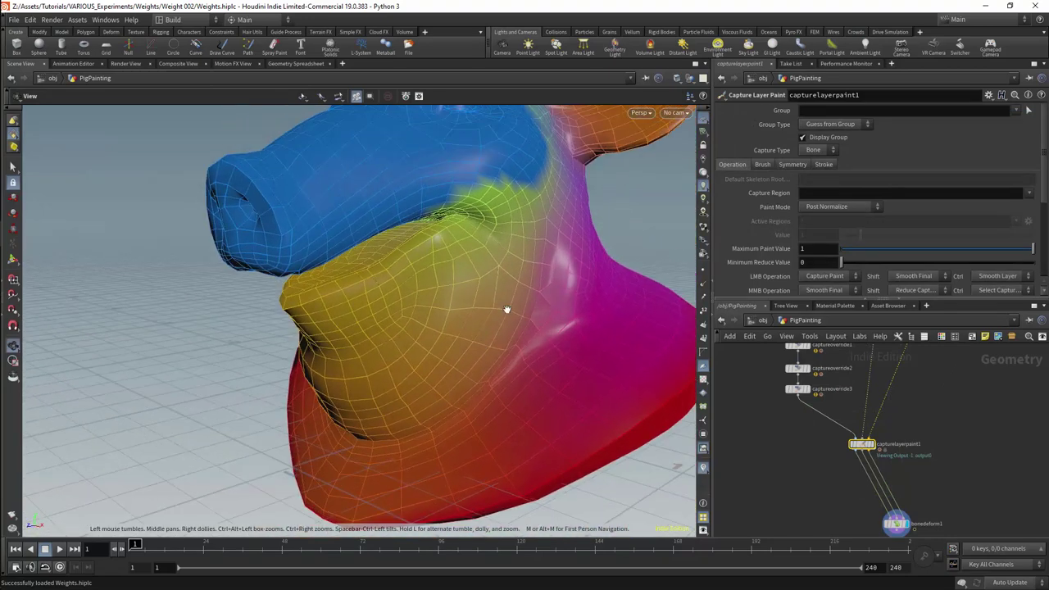
middle_drag(512, 217, 478, 277)
right_drag(478, 276, 443, 288)
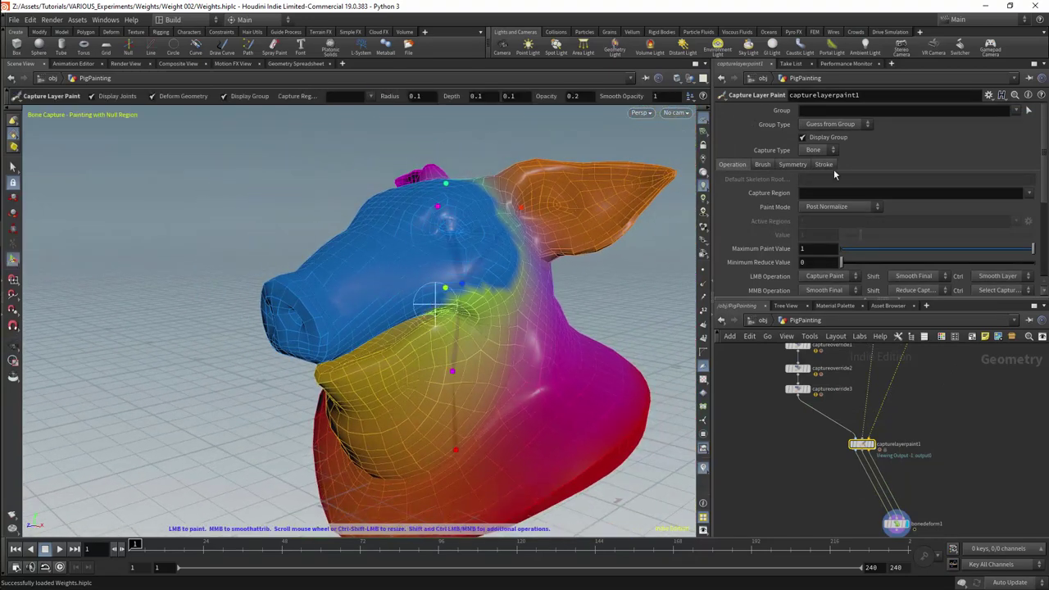
Step: Enable Reflective symmetry on the Capture Layer Paint node with its axis set to 1, 0, 0
click(825, 165)
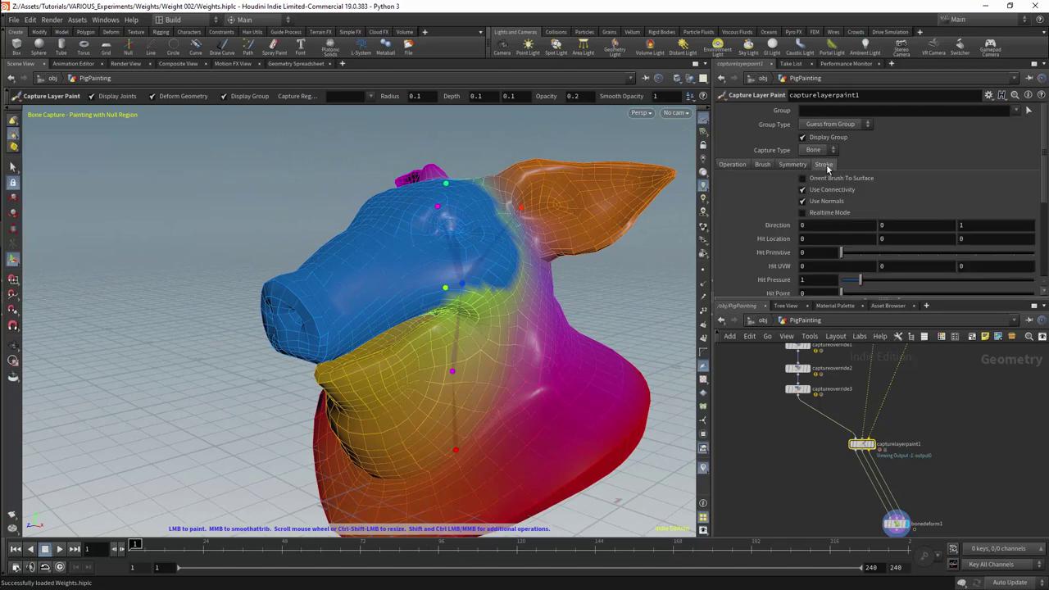
click(793, 166)
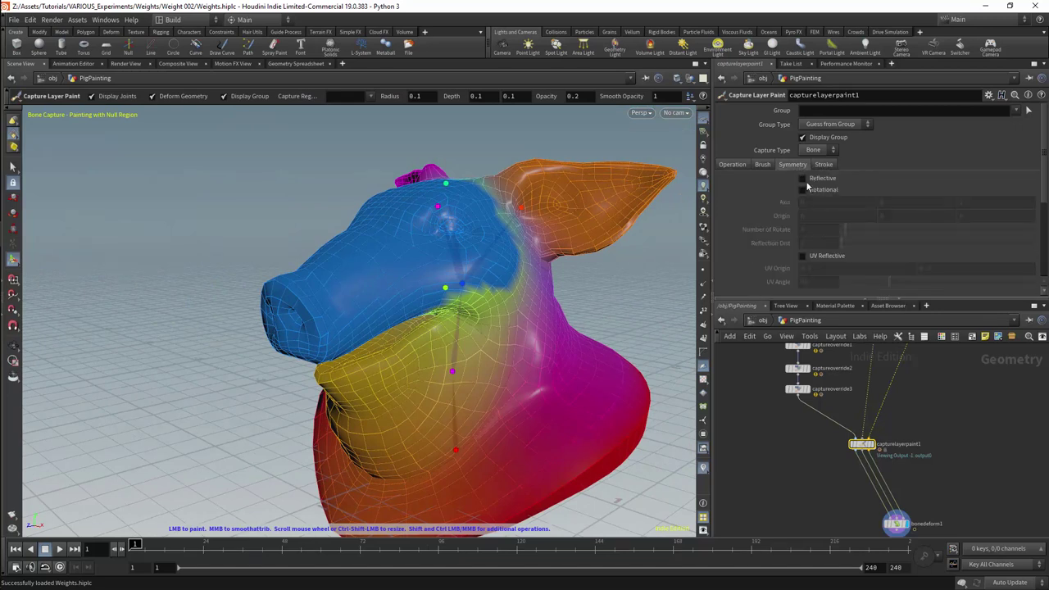
click(803, 180)
click(844, 201)
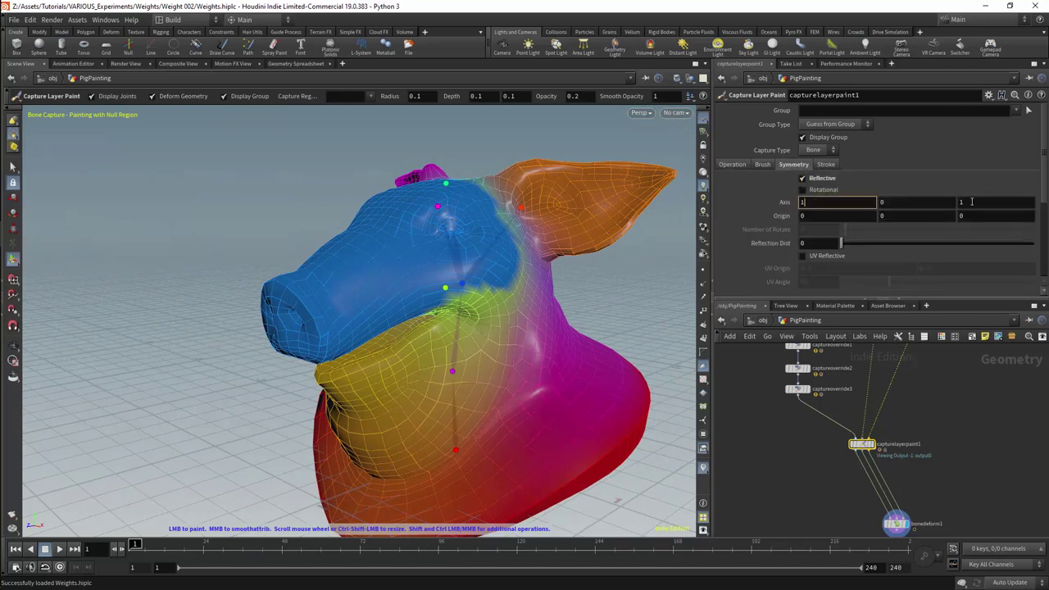
click(971, 201)
key(Return)
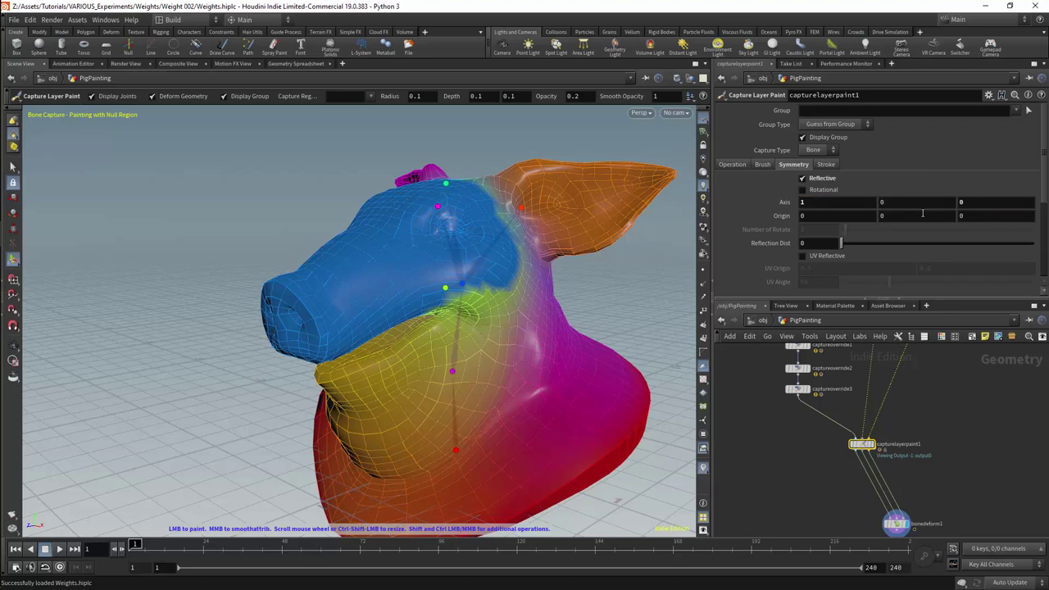
Step: Set the capture region to Body and bring up the node's visualization settings
click(732, 165)
click(1007, 195)
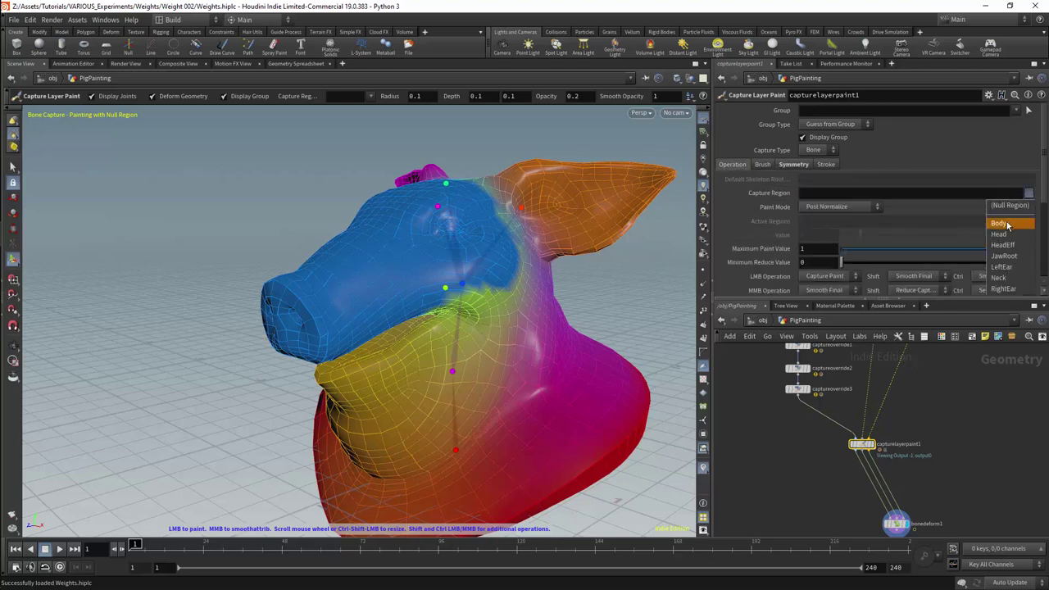
click(1011, 224)
scroll(984, 196, down, 5)
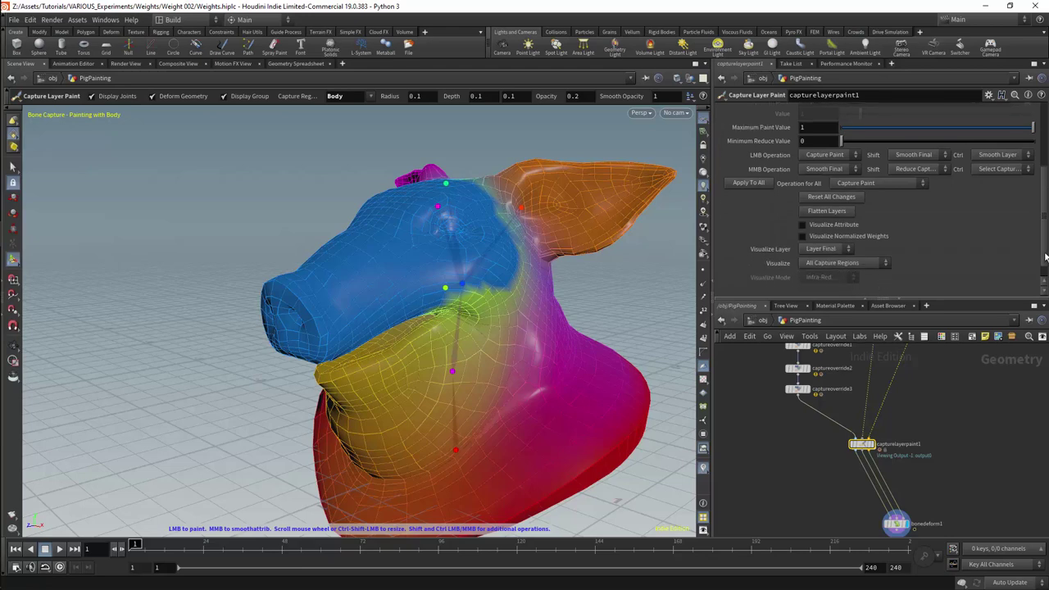
Step: Display capturelayerpaint1 with Visualize Attribute enabled and line up the bonedeform1 node beneath it
click(820, 238)
click(825, 250)
click(834, 218)
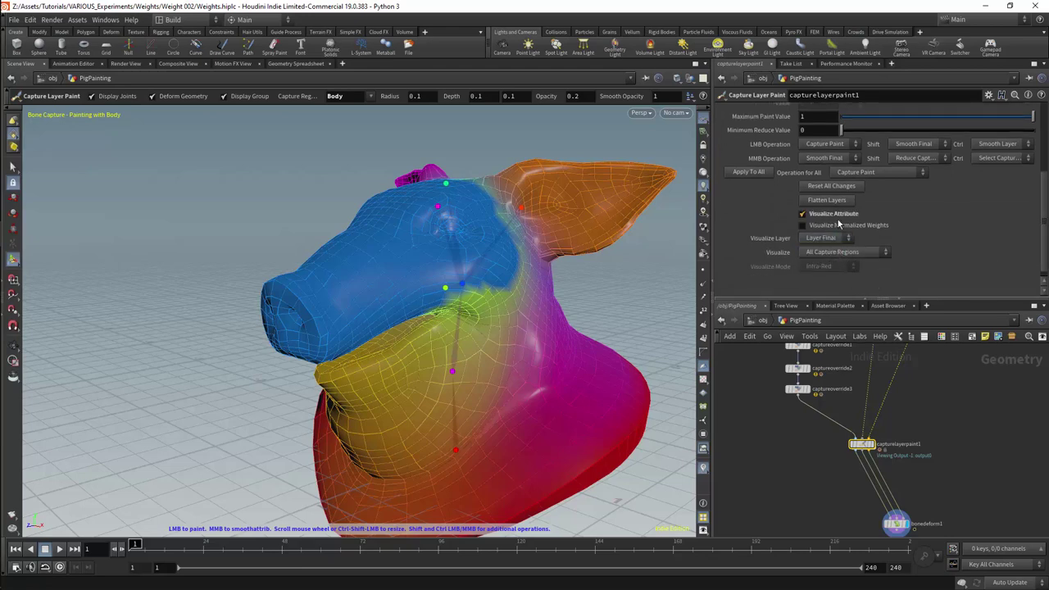
click(870, 443)
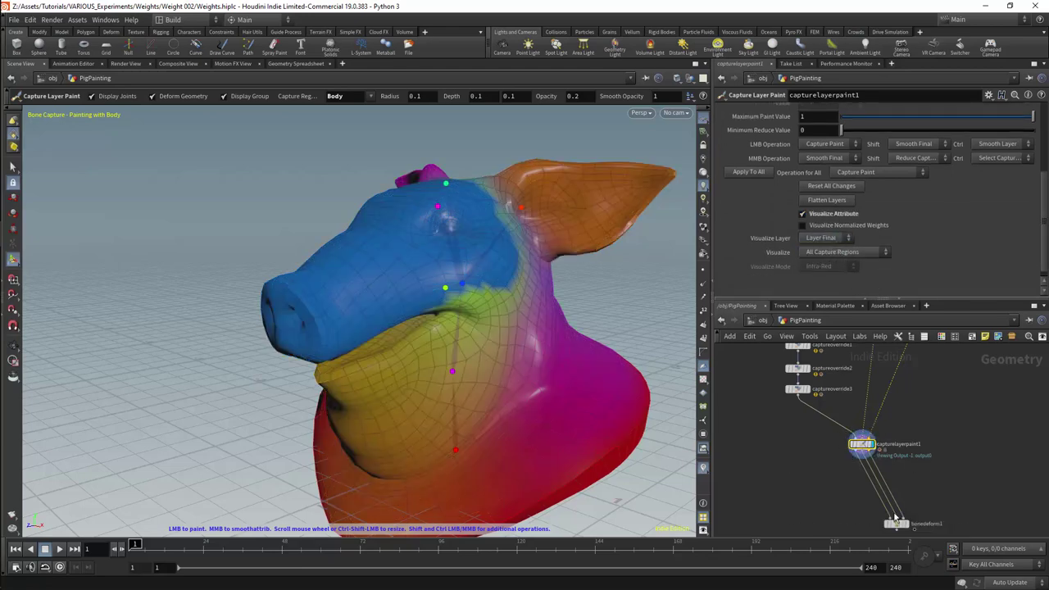
mouse_move(897, 522)
mouse_down()
mouse_move(885, 521)
mouse_move(870, 474)
mouse_up()
Step: Set the paint node to visualize only the Selected Capture Region, with Visualize Mode set to Grayscale
click(844, 252)
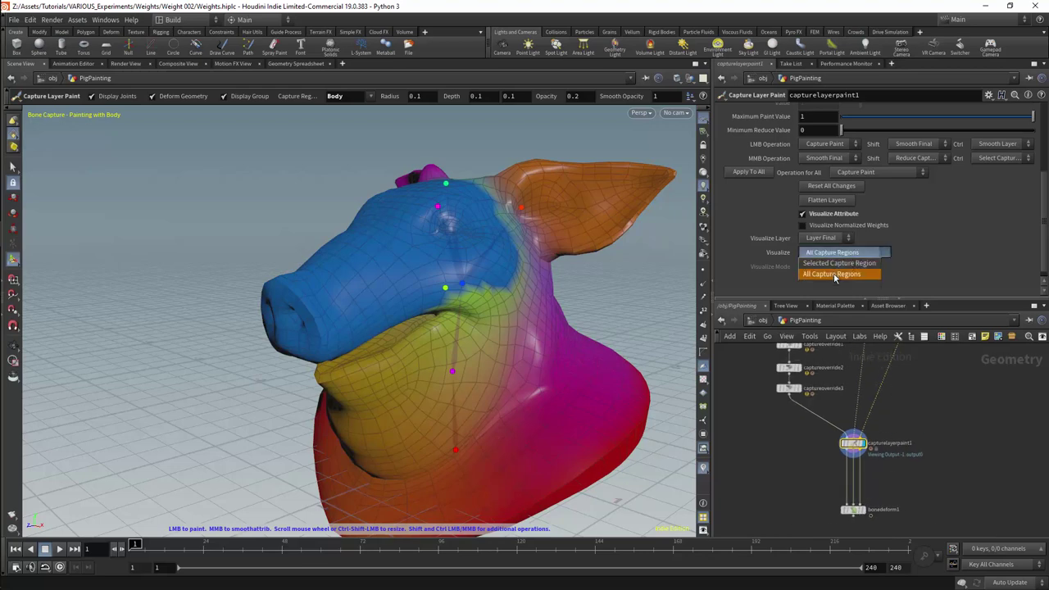
click(835, 265)
alt+drag(577, 313, 667, 281)
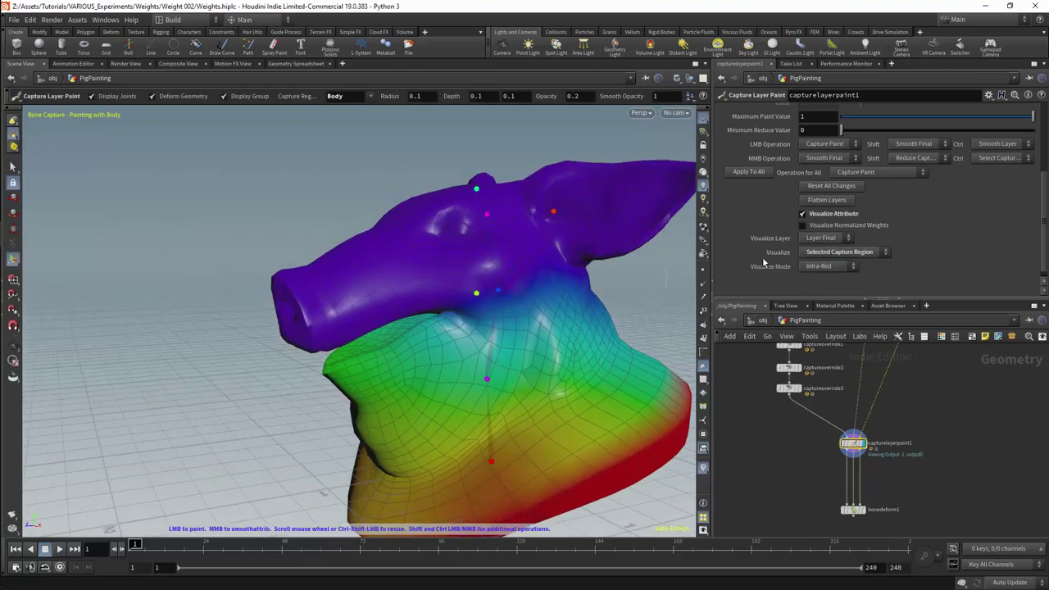
click(838, 267)
click(823, 299)
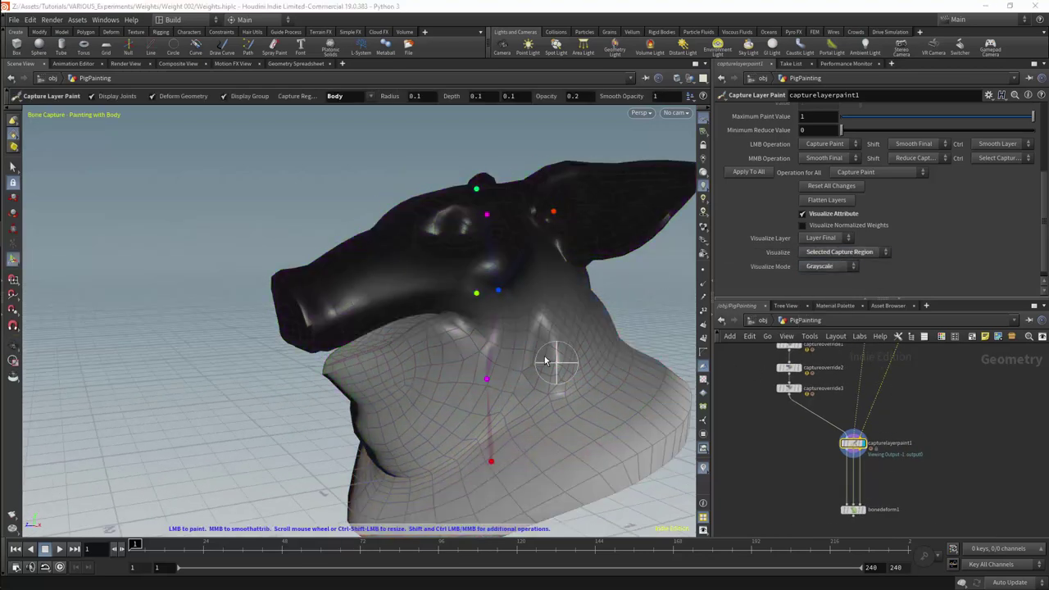
Step: Check the Body weights from several angles and change the capture region to JawRoot
alt+scroll(546, 362, down, 3)
alt+drag(546, 362, 409, 421)
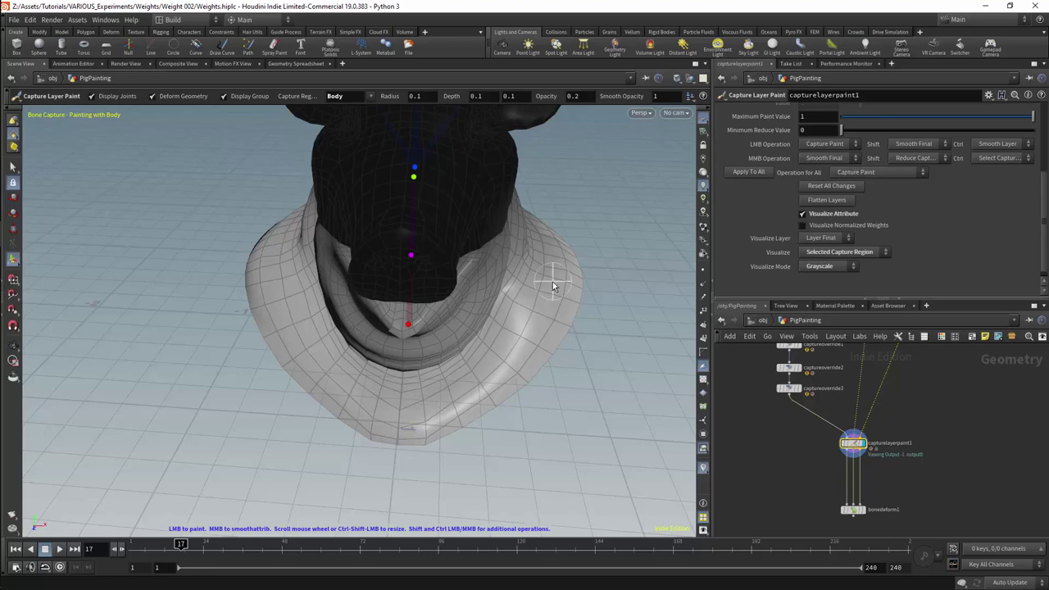
alt+drag(553, 286, 424, 274)
scroll(1046, 131, up, 4)
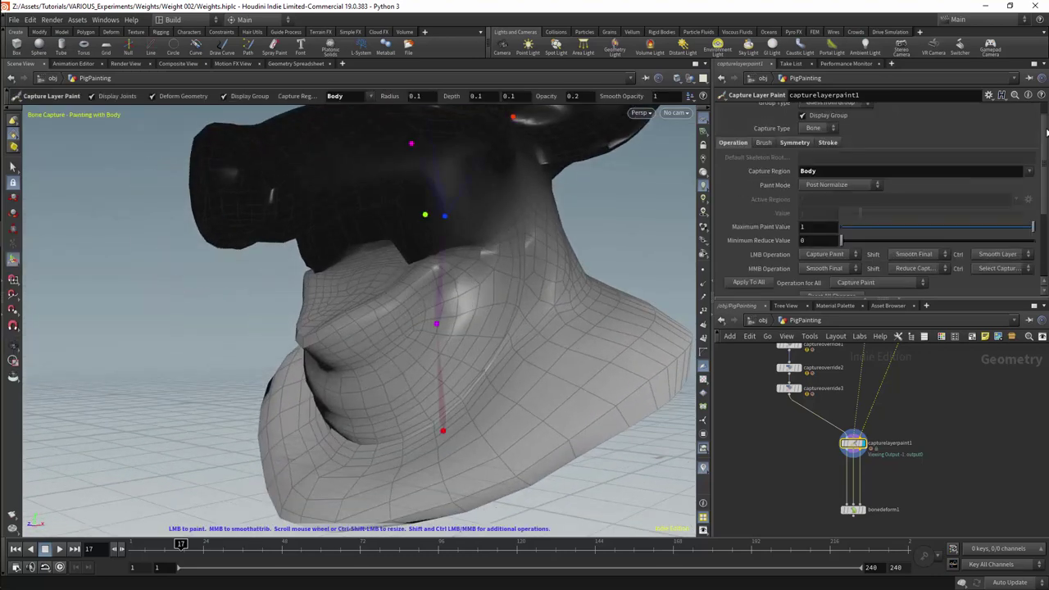
scroll(1047, 131, up, 1)
click(1028, 187)
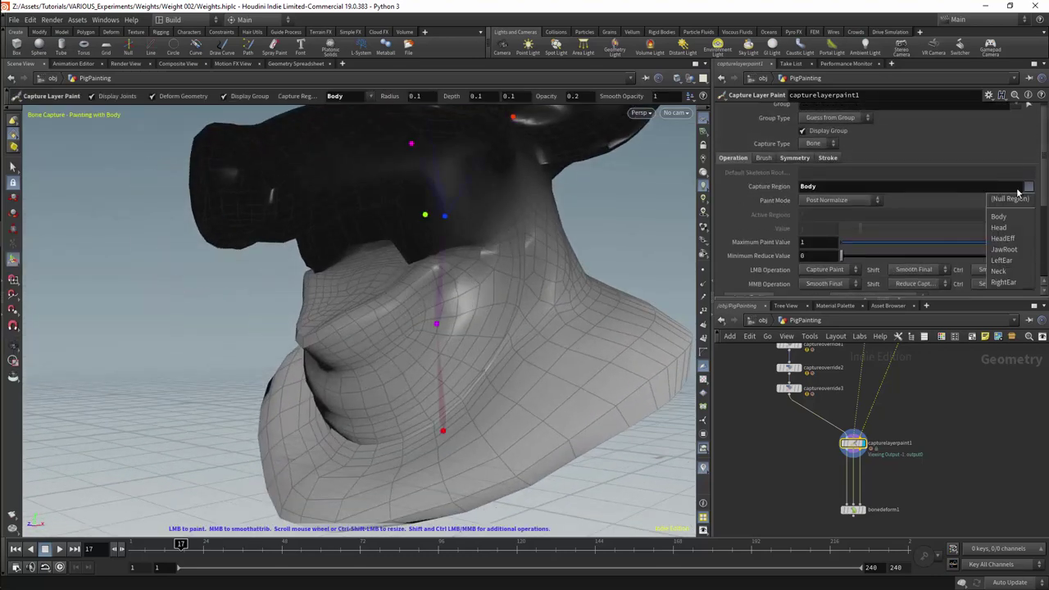
click(1006, 250)
Step: Raise the brush opacity to 1 and paint JawRoot weight over the pig's lower jaw and inner mouth
key(Escape)
mouse_move(574, 244)
mouse_down()
mouse_move(597, 220)
mouse_move(471, 320)
mouse_move(569, 280)
mouse_move(527, 180)
mouse_move(484, 234)
mouse_move(423, 241)
mouse_move(491, 254)
mouse_move(469, 243)
mouse_up()
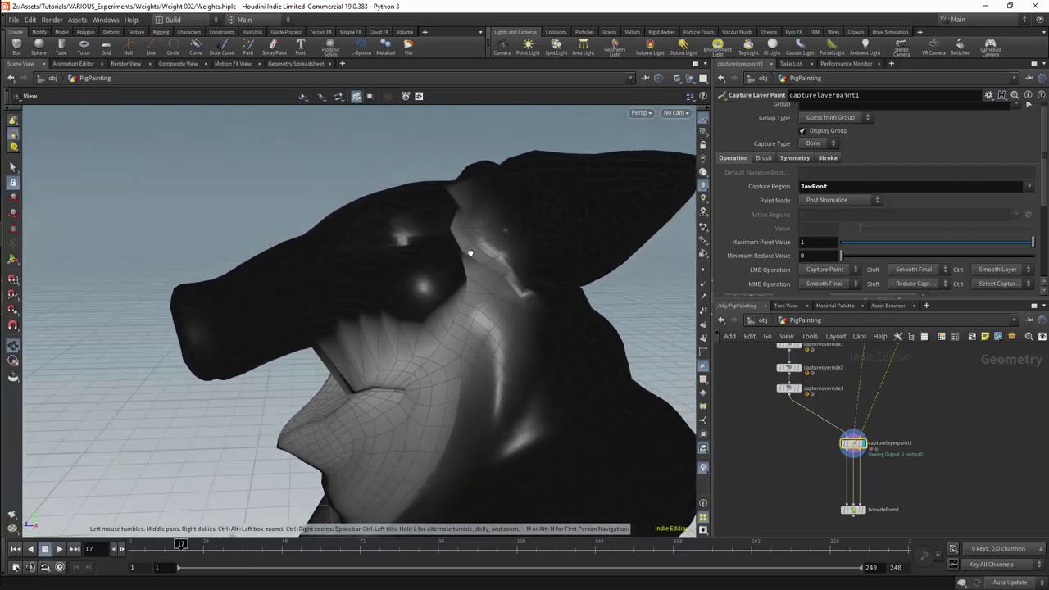
key(Escape)
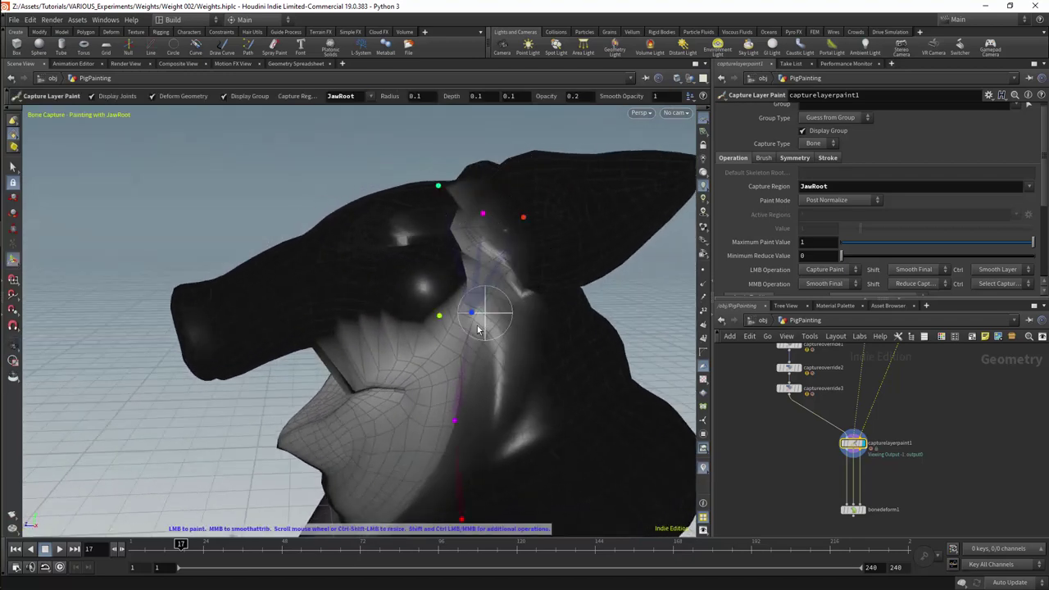
key(Escape)
mouse_move(432, 369)
mouse_down()
mouse_move(480, 363)
mouse_move(557, 233)
mouse_move(499, 286)
mouse_move(514, 344)
mouse_move(496, 328)
mouse_move(495, 350)
mouse_up()
key(Escape)
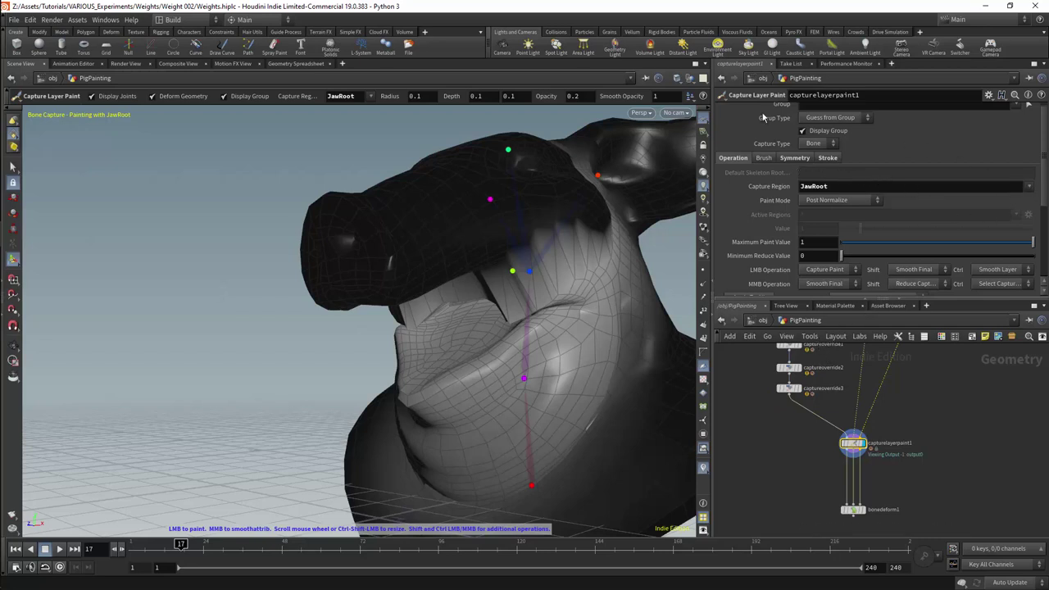
click(766, 158)
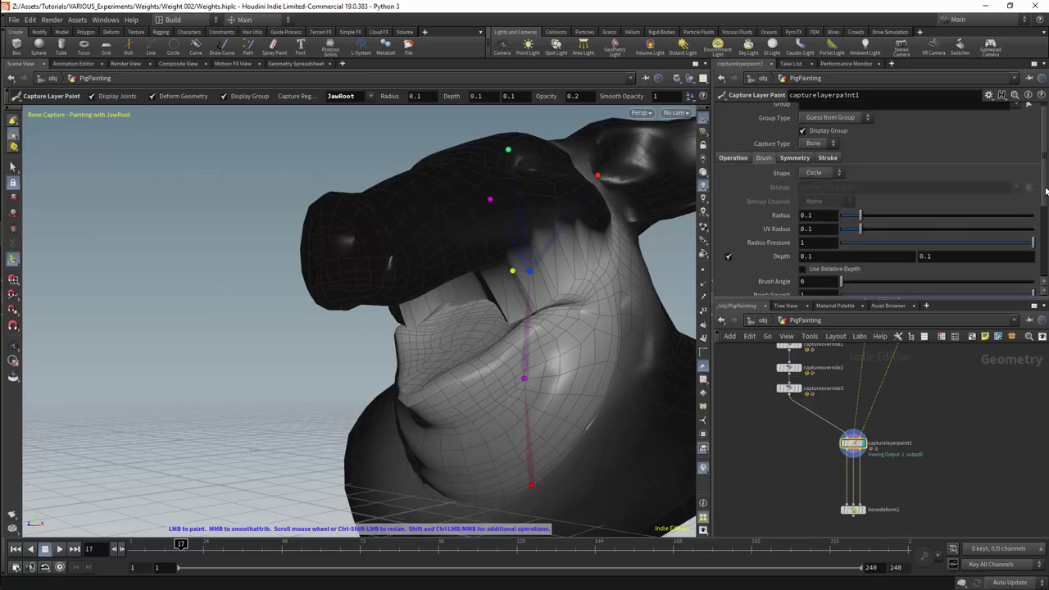
scroll(1046, 194, down, 5)
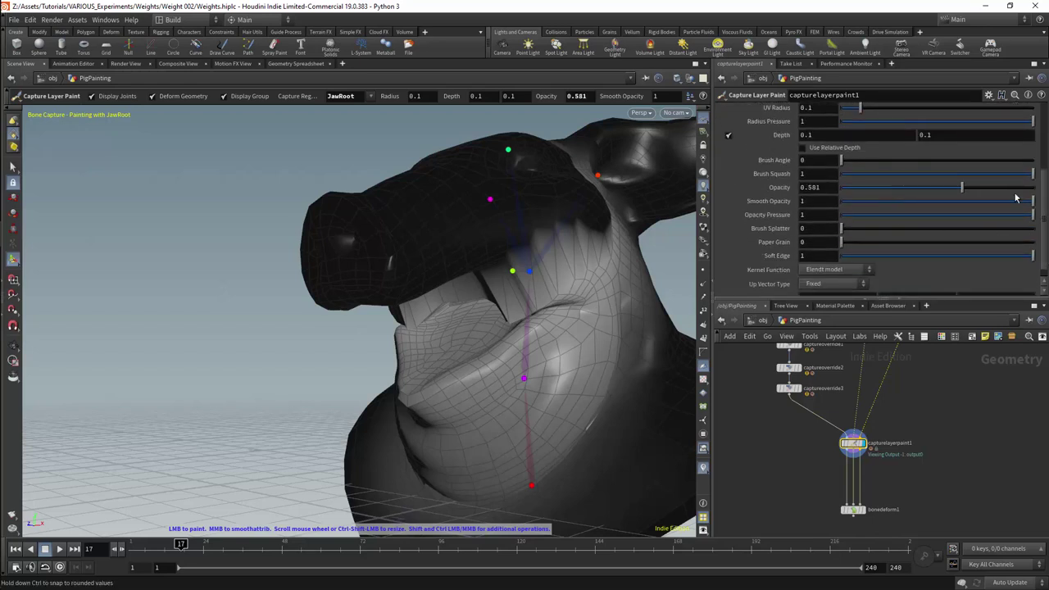
mouse_move(482, 371)
mouse_down()
mouse_move(476, 363)
mouse_move(440, 399)
mouse_move(467, 395)
mouse_up()
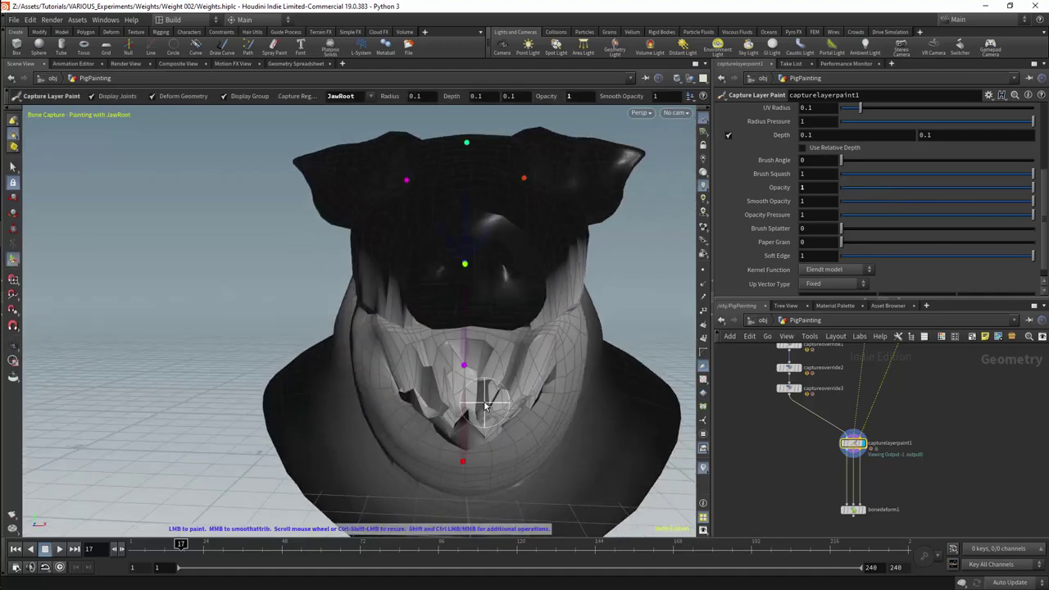
mouse_move(468, 386)
mouse_down()
mouse_move(433, 374)
mouse_move(457, 433)
mouse_move(401, 399)
mouse_up()
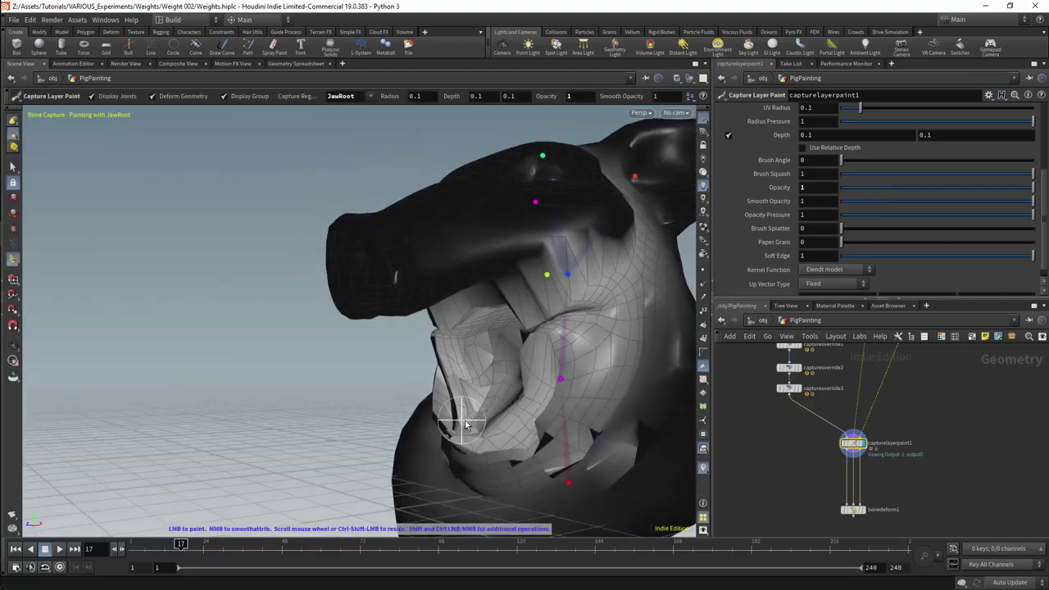
mouse_move(484, 410)
mouse_down()
mouse_move(471, 379)
mouse_move(529, 345)
mouse_up()
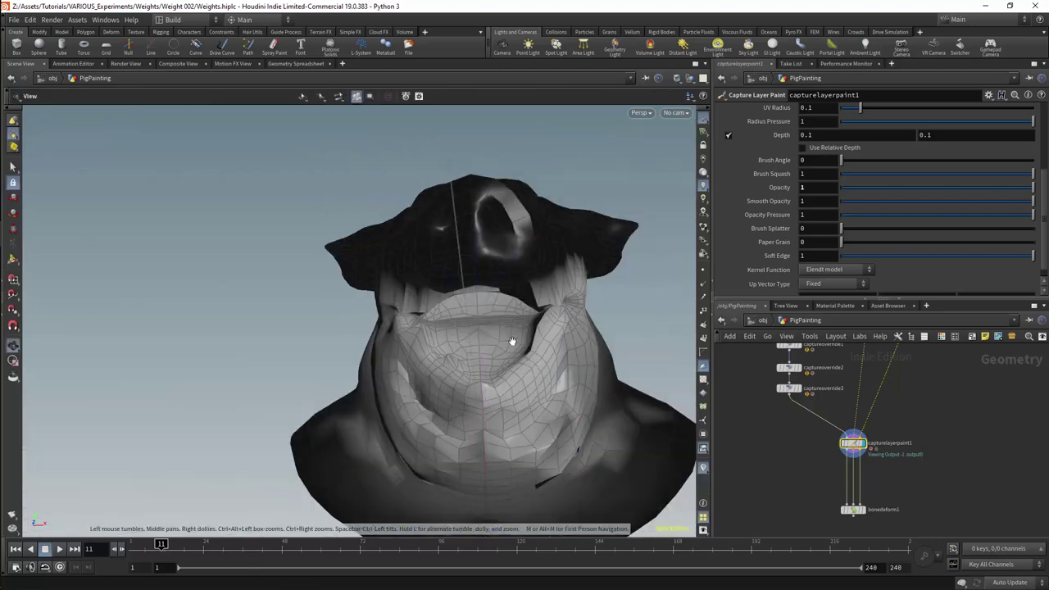
mouse_move(510, 344)
mouse_down()
mouse_move(484, 328)
mouse_move(461, 338)
mouse_up()
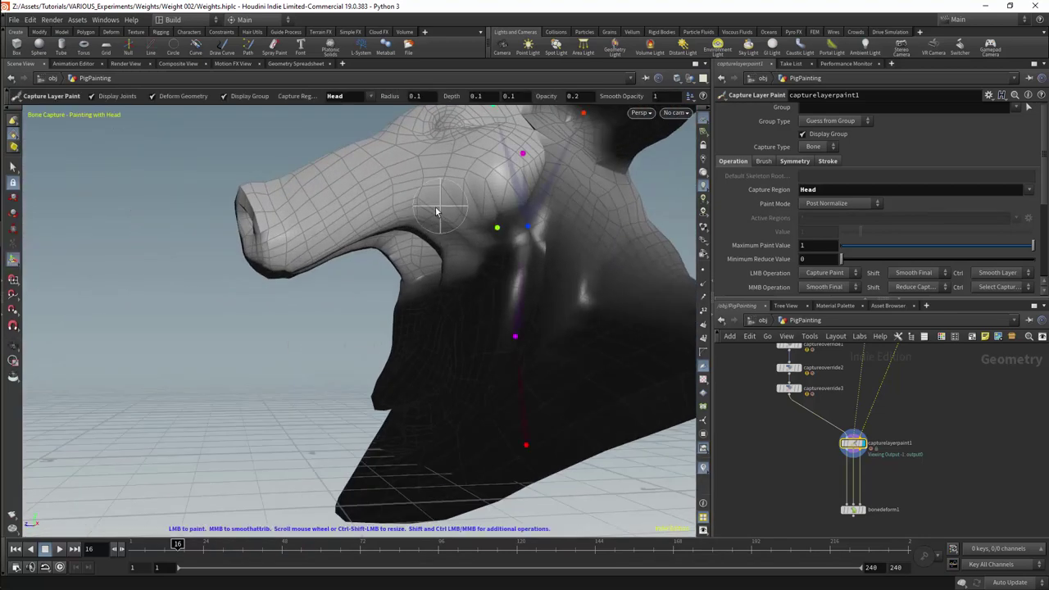
Step: Paint Head capture weight over the cheek behind the mouth corner, checking the coverage around the head
mouse_move(496, 212)
mouse_down()
mouse_move(539, 150)
mouse_move(535, 193)
mouse_up()
mouse_move(535, 193)
alt+mouse_down()
mouse_move(500, 215)
mouse_move(524, 300)
mouse_move(492, 320)
alt+mouse_up()
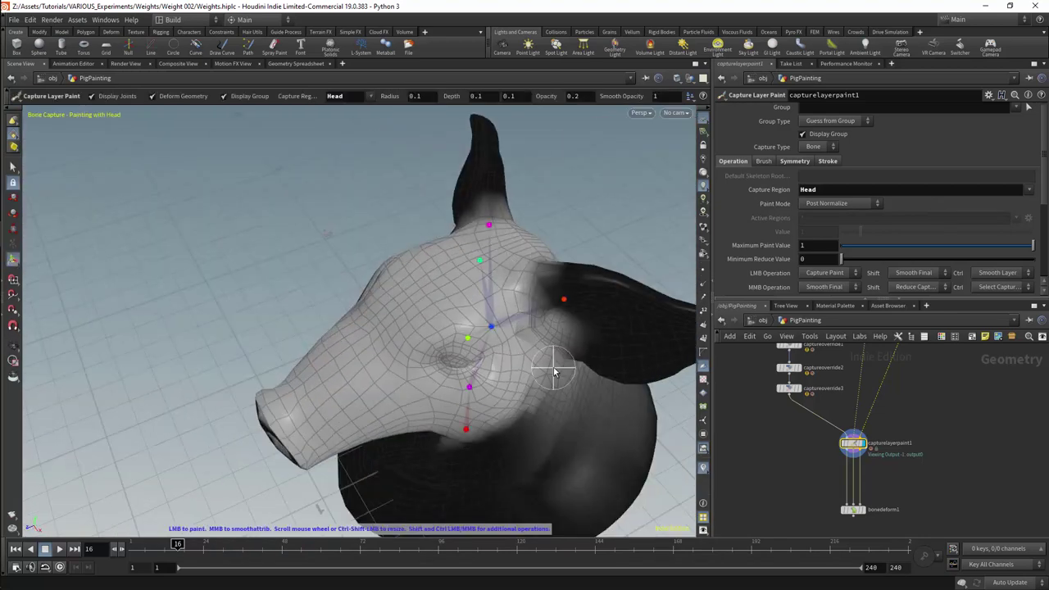
alt+drag(555, 370, 506, 319)
alt+middle_drag(530, 379, 537, 314)
alt+right_drag(538, 314, 559, 328)
drag(558, 328, 451, 335)
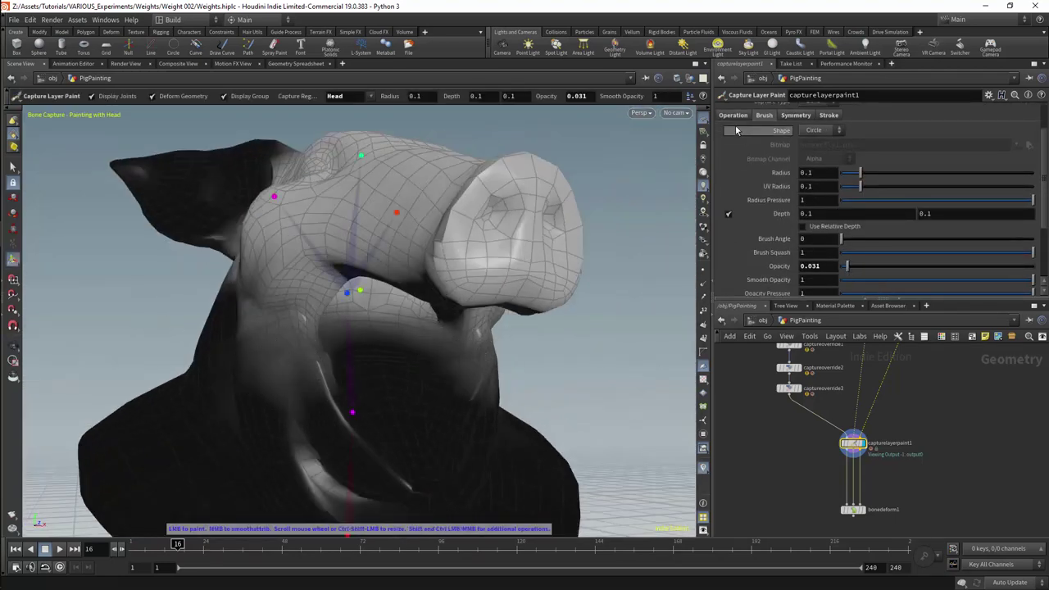
Step: Set the capture region to JawRoot and smooth the weights around the jaw hinge using Smooth Final as the operation for all
click(1029, 143)
click(1006, 207)
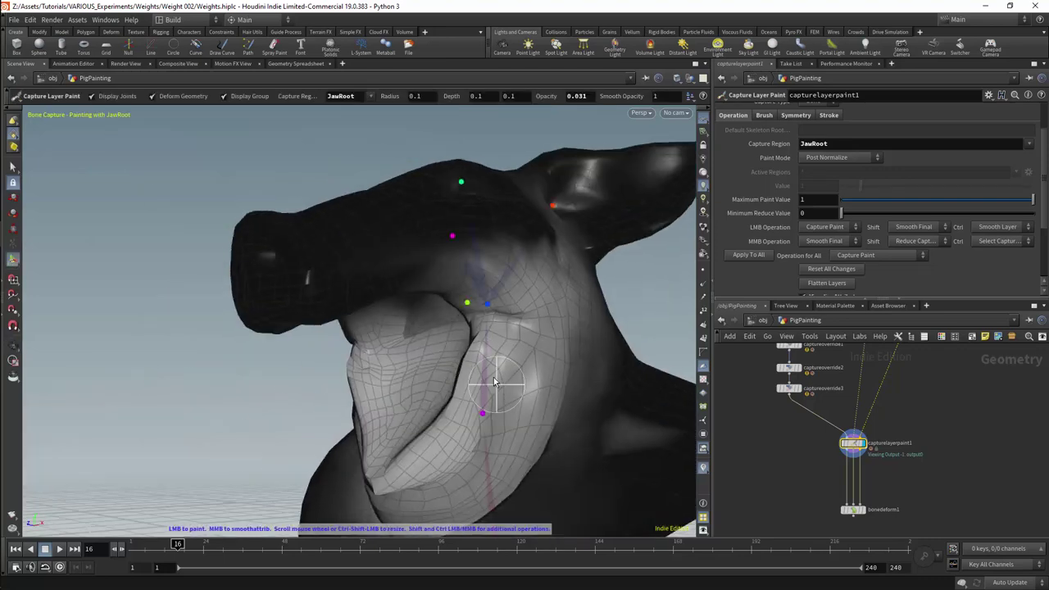
mouse_move(493, 381)
middle_down()
mouse_move(482, 333)
mouse_move(524, 316)
mouse_move(508, 319)
middle_up()
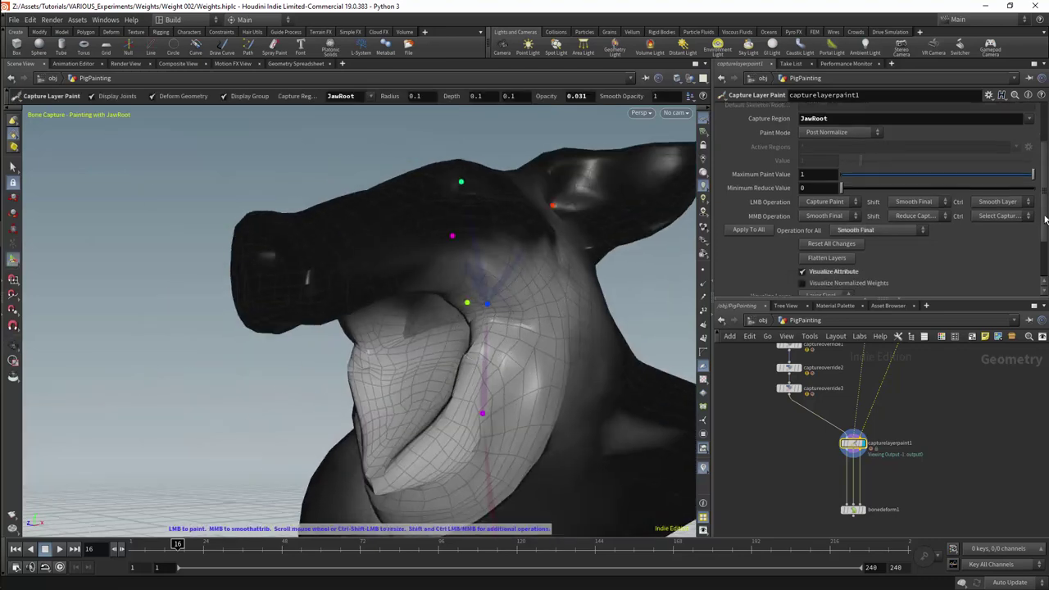
ctrl+middle_click(464, 306)
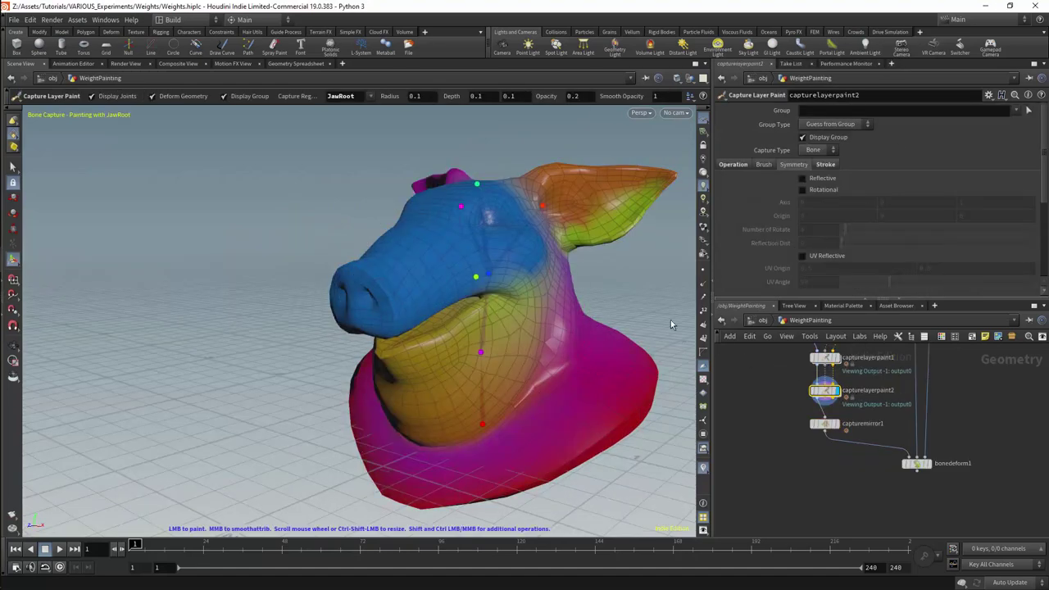
Step: Display bonedeform1 in the WeightPainting network and scrub the opening frames to check the ear and jaw deformation
mouse_move(545, 231)
alt+mouse_down()
mouse_move(576, 239)
mouse_move(590, 227)
mouse_move(537, 238)
alt+mouse_up()
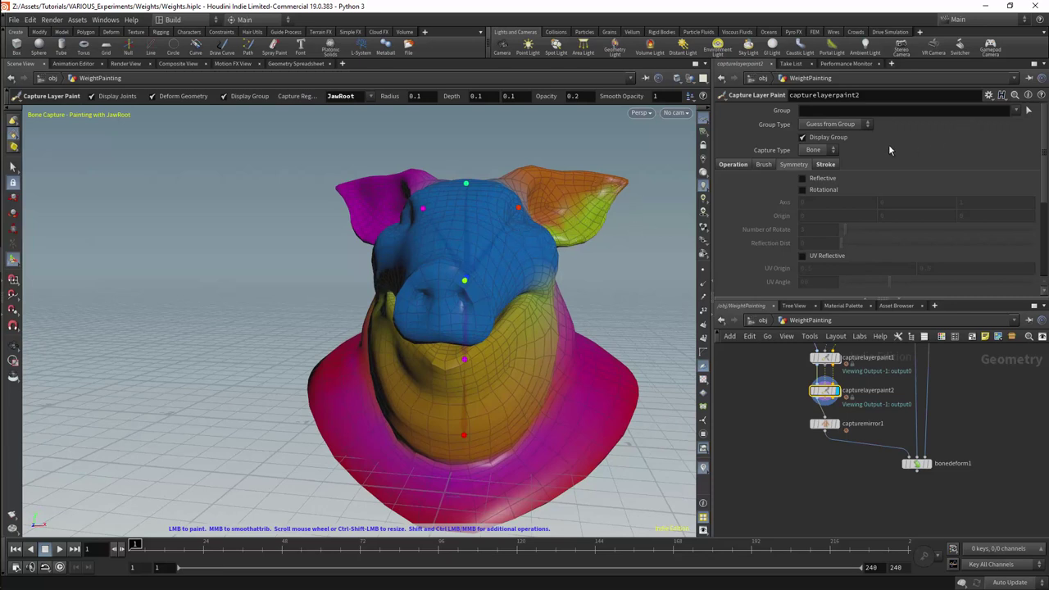
middle_drag(970, 358, 951, 453)
scroll(949, 453, down, 4)
click(930, 373)
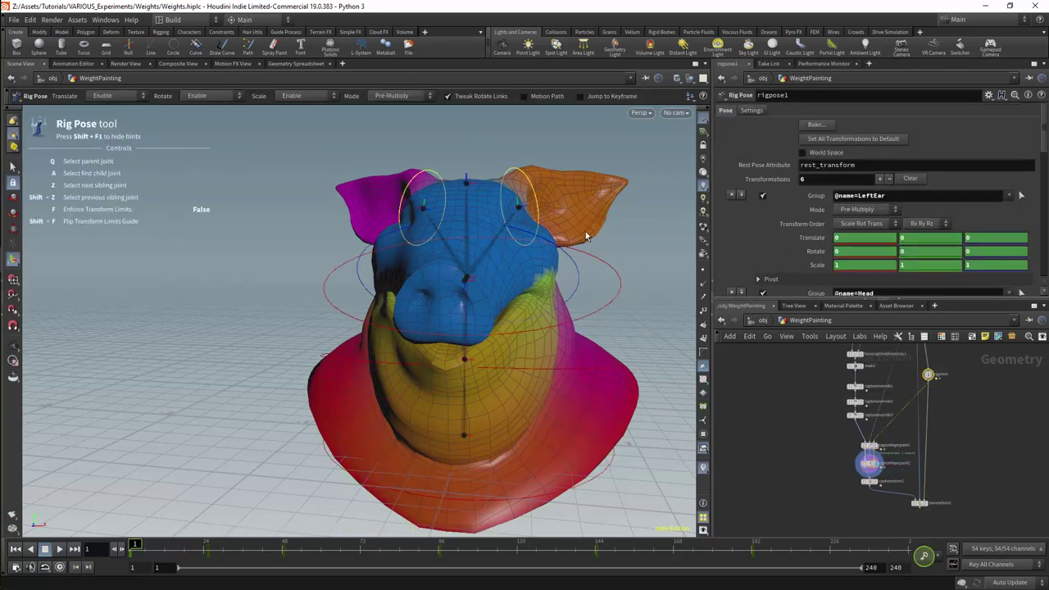
click(919, 503)
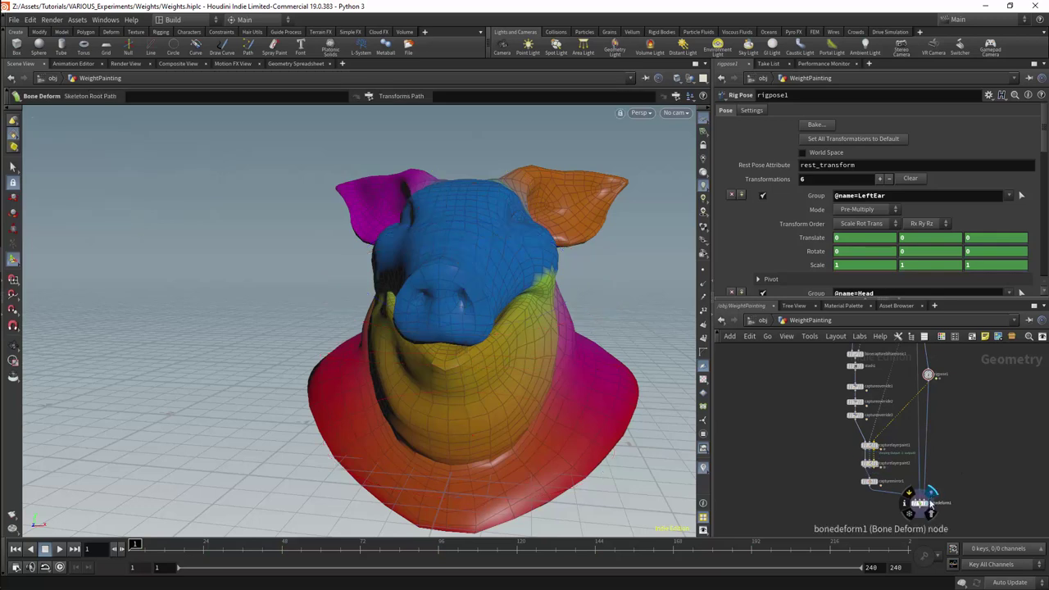
drag(899, 520, 895, 521)
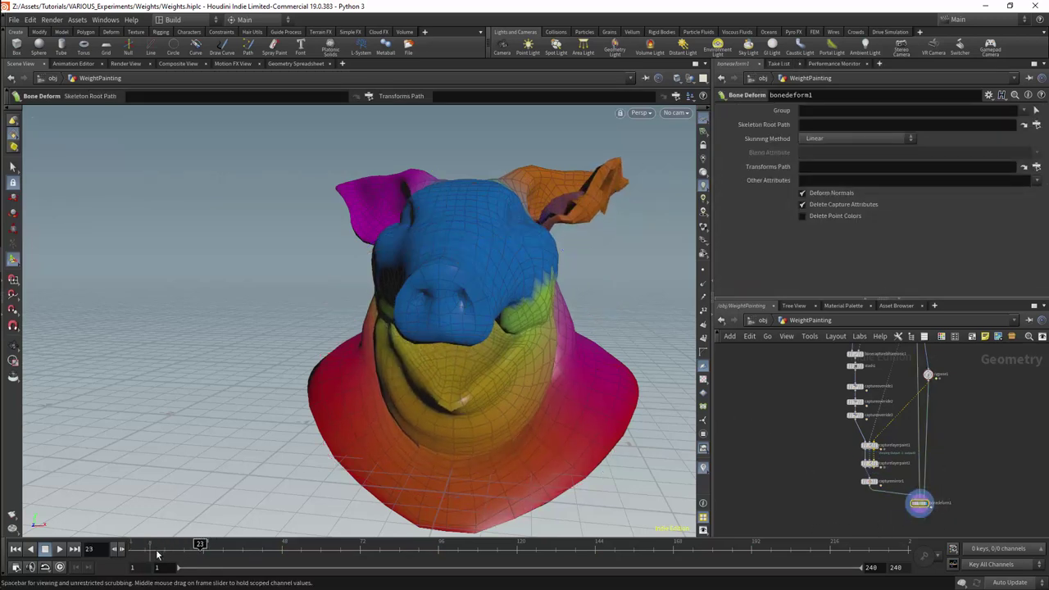
drag(166, 547, 112, 521)
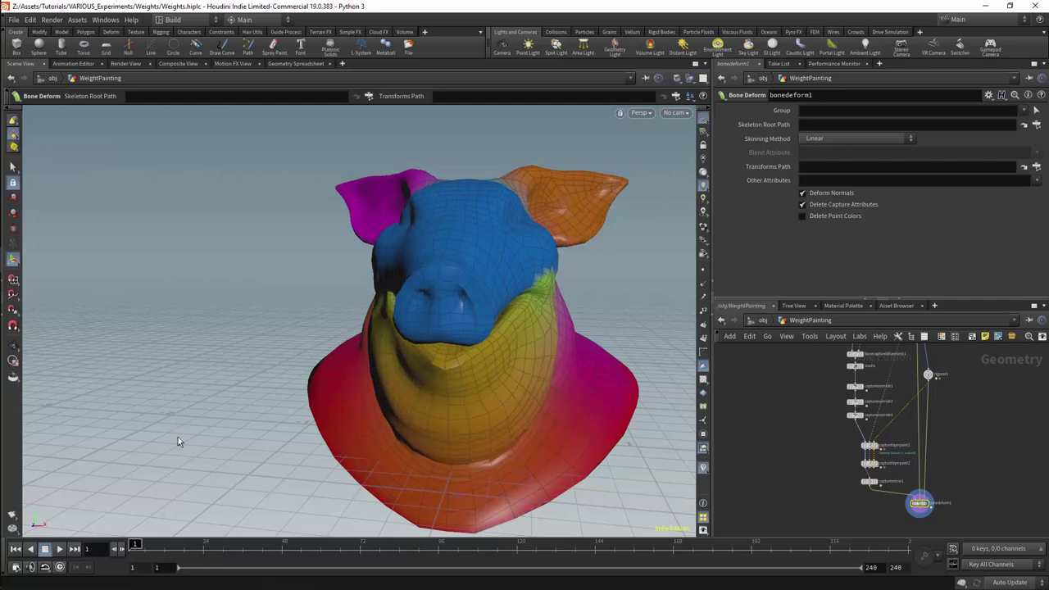
Step: Open the capturemirror1 node's parameters and display its result on the pig head
alt+drag(554, 170, 499, 185)
scroll(818, 444, up, 5)
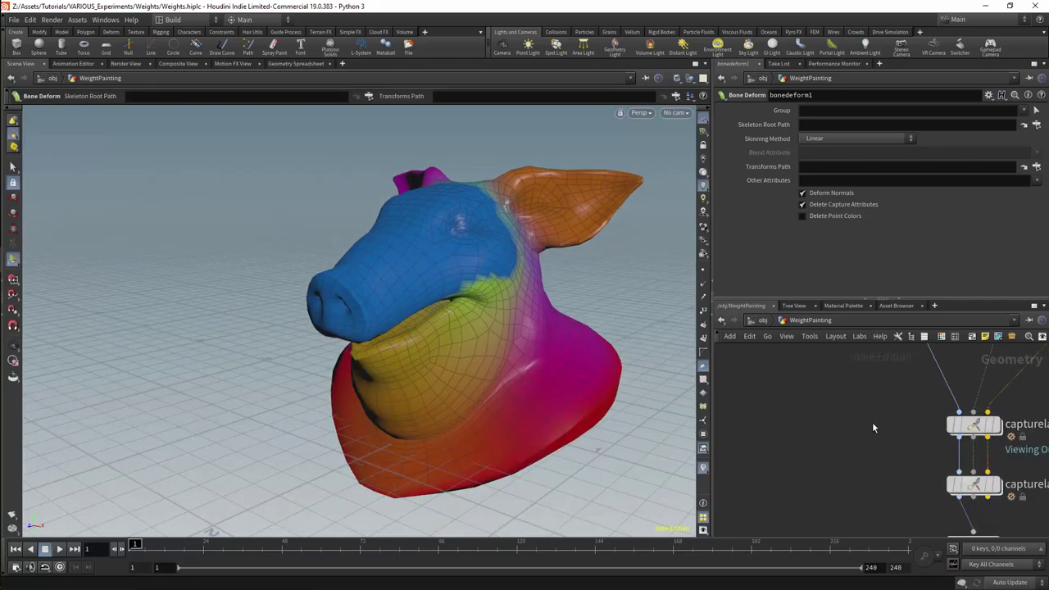
scroll(872, 422, down, 3)
click(922, 475)
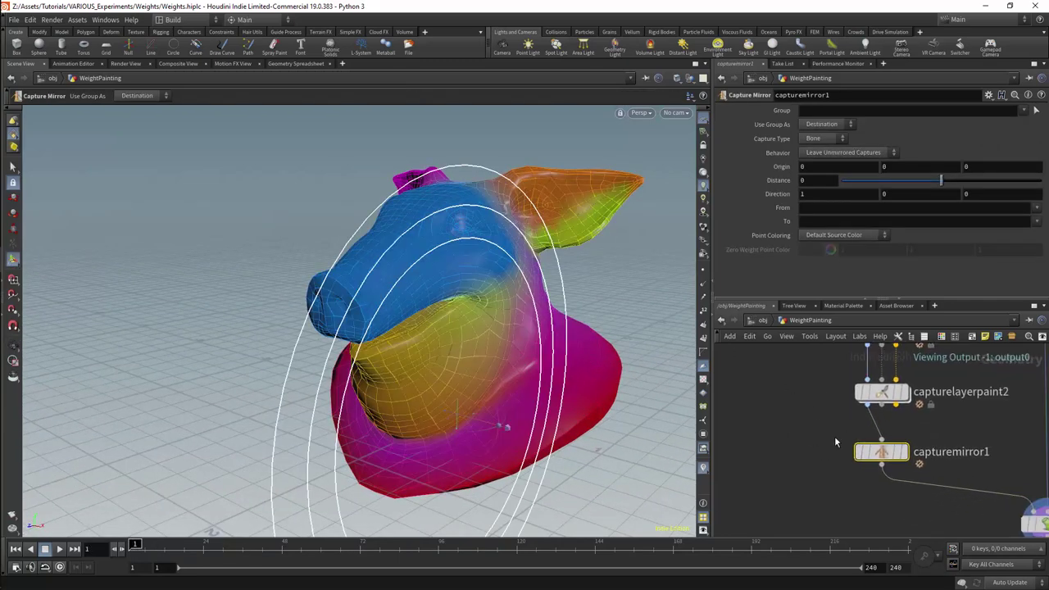
click(903, 452)
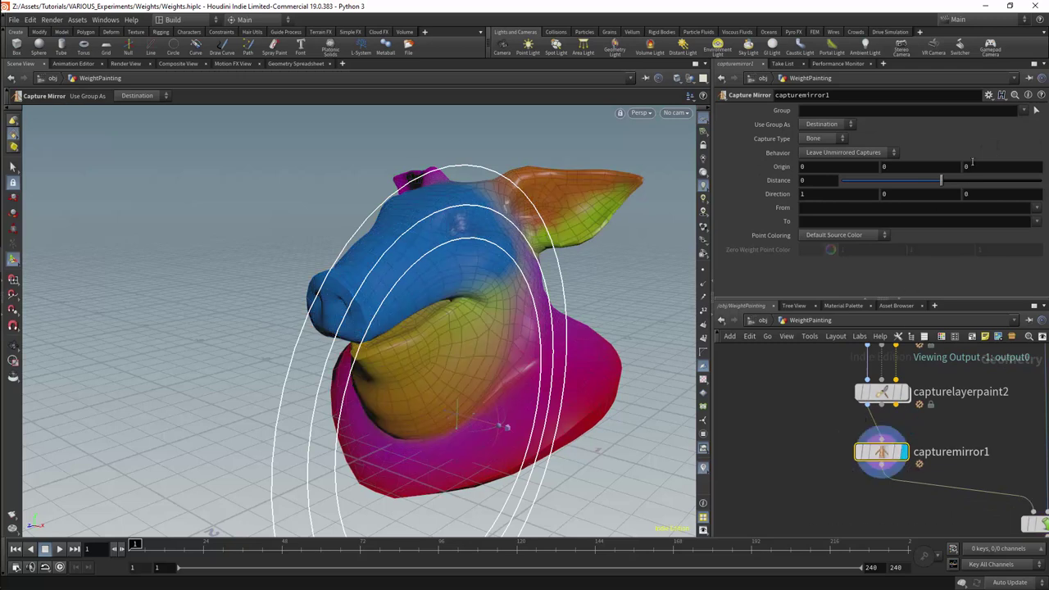
Step: Assign the orange ear's points as the Capture Mirror group and set Use Group As to Source
click(1035, 110)
alt+drag(578, 202, 653, 206)
alt+right_drag(653, 206, 585, 232)
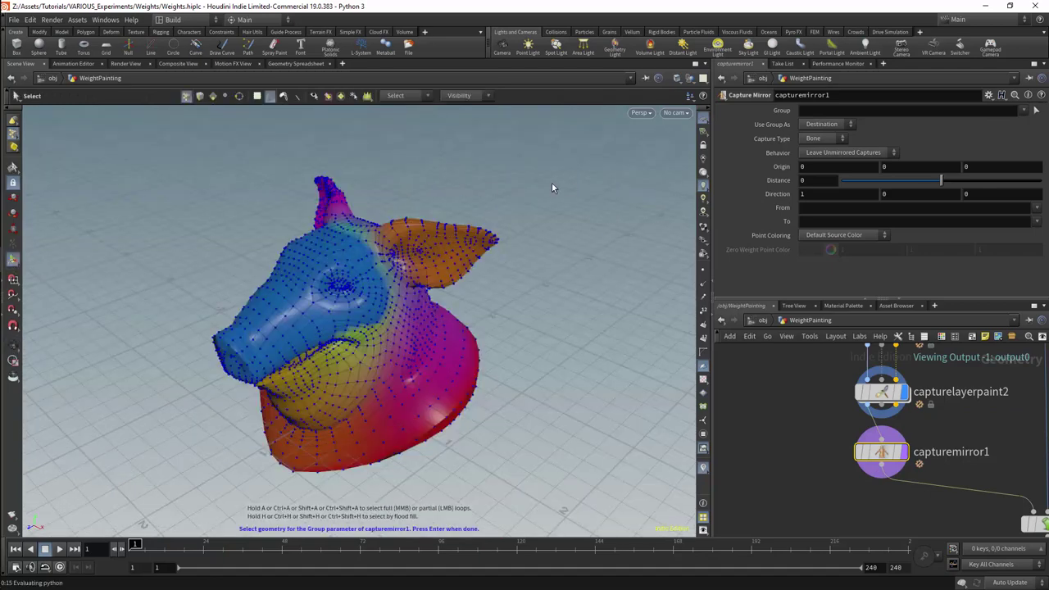
mouse_move(551, 187)
mouse_down()
mouse_move(568, 157)
mouse_move(506, 195)
mouse_move(389, 202)
mouse_move(441, 270)
mouse_move(471, 259)
mouse_up()
key(ctrl+z)
mouse_move(496, 198)
mouse_down()
mouse_move(394, 216)
mouse_move(428, 261)
mouse_move(498, 240)
mouse_move(388, 256)
mouse_move(440, 276)
mouse_move(504, 259)
mouse_up()
key(s)
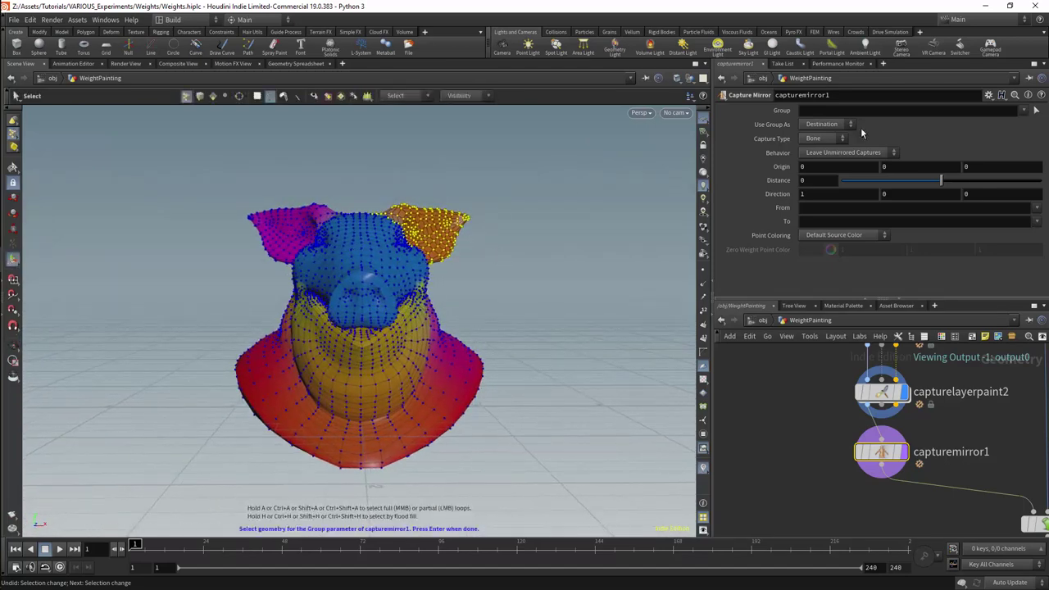
key(Return)
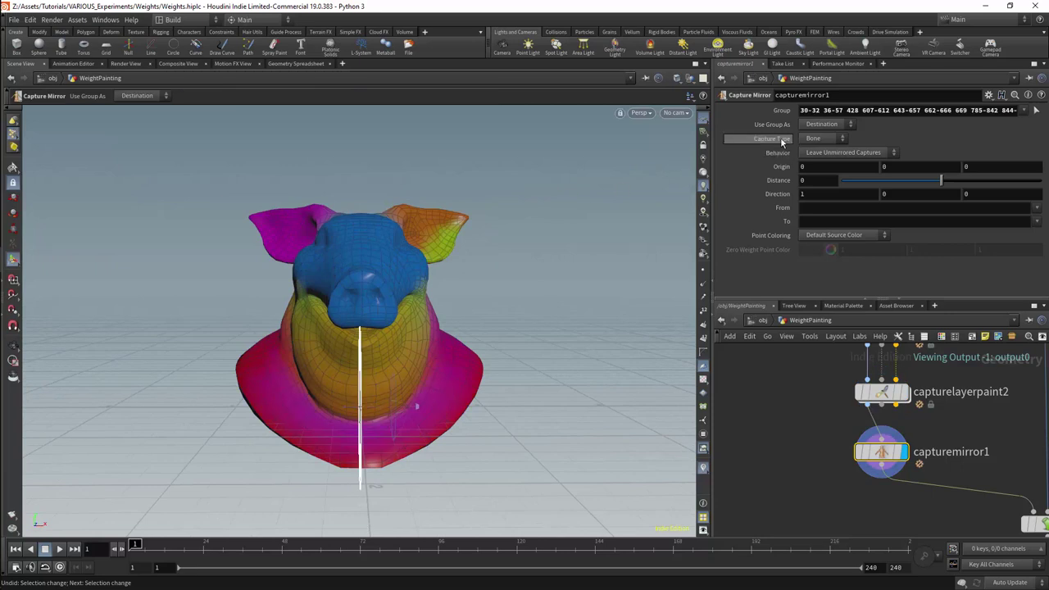
click(819, 127)
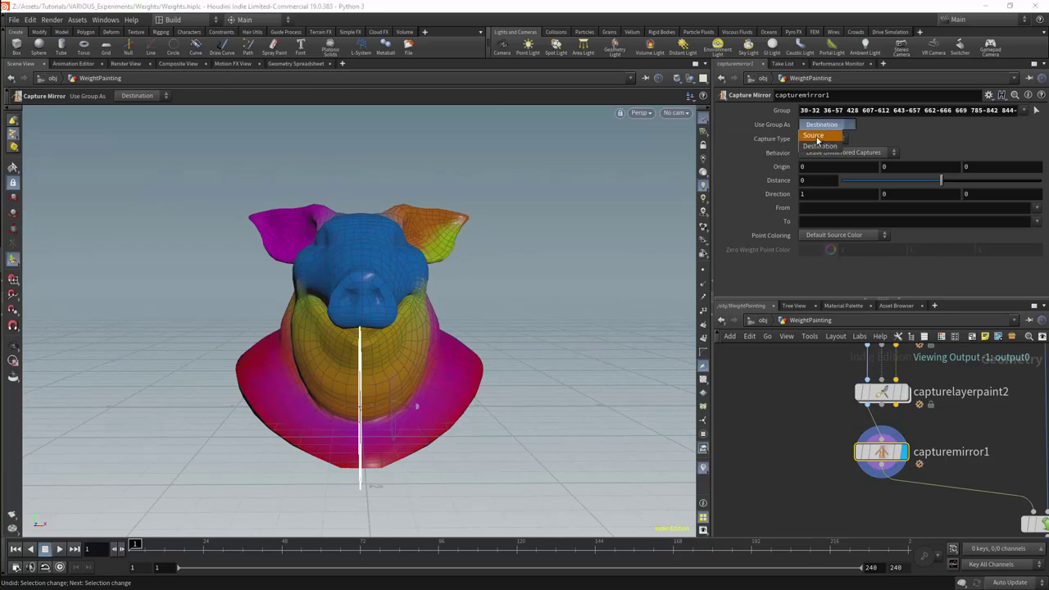
click(819, 138)
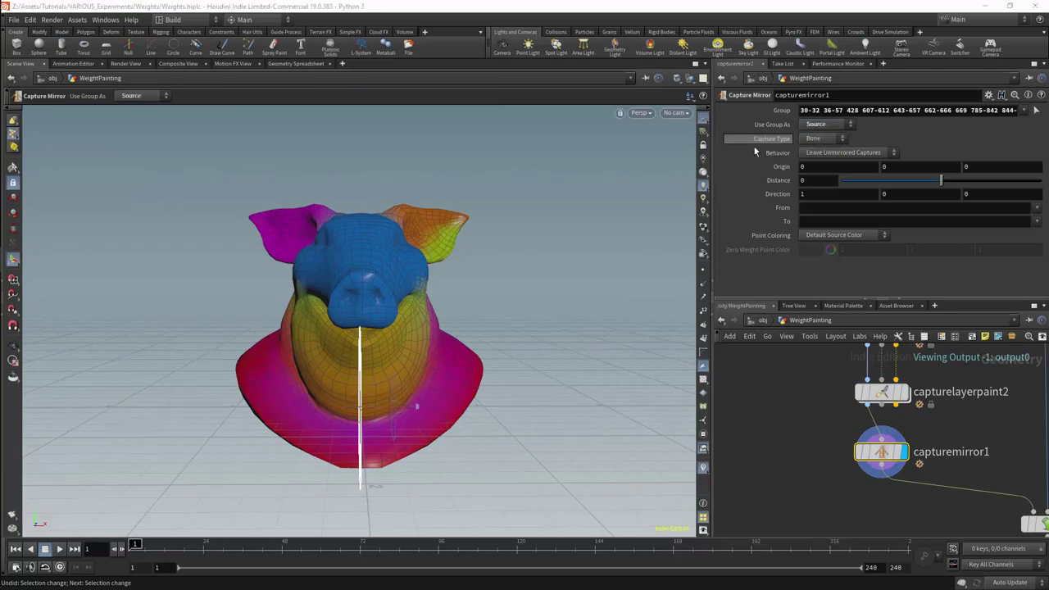
Step: Set the Capture Mirror to transfer captures from LeftEar to RightEar
click(826, 139)
click(818, 150)
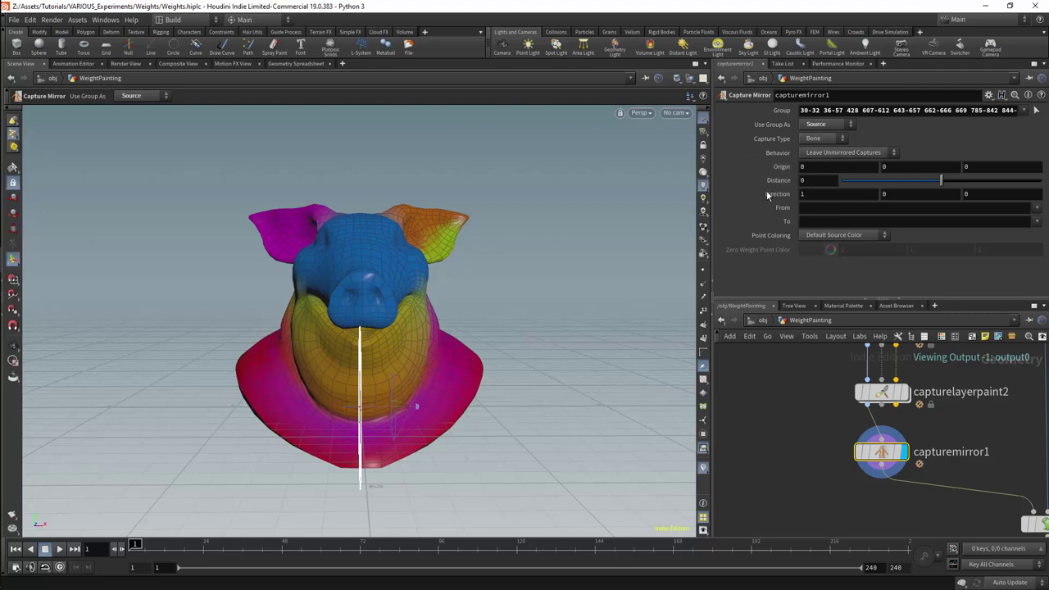
click(1036, 210)
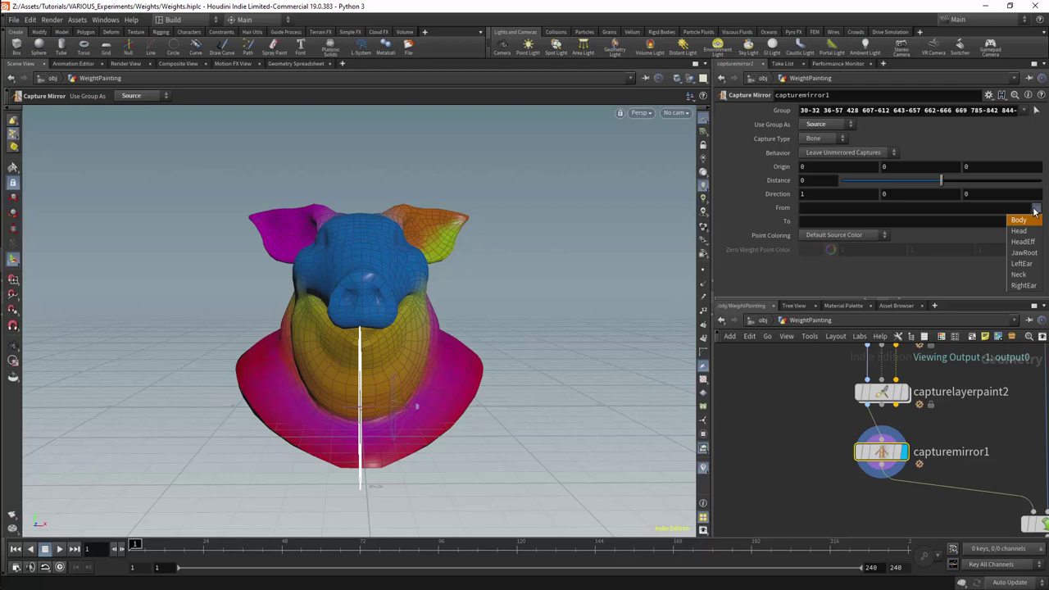
click(1023, 264)
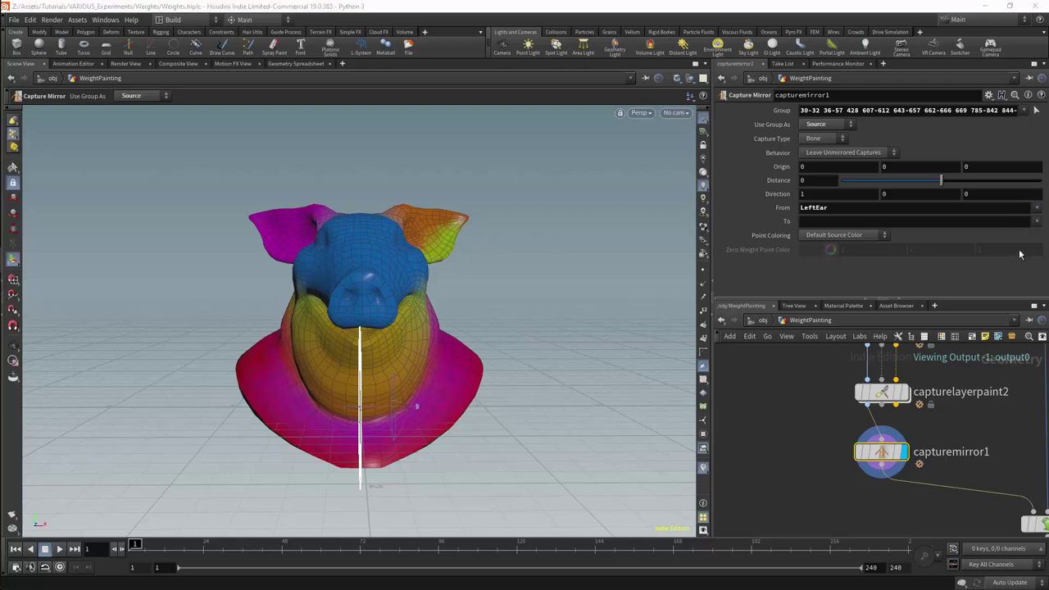
click(1036, 221)
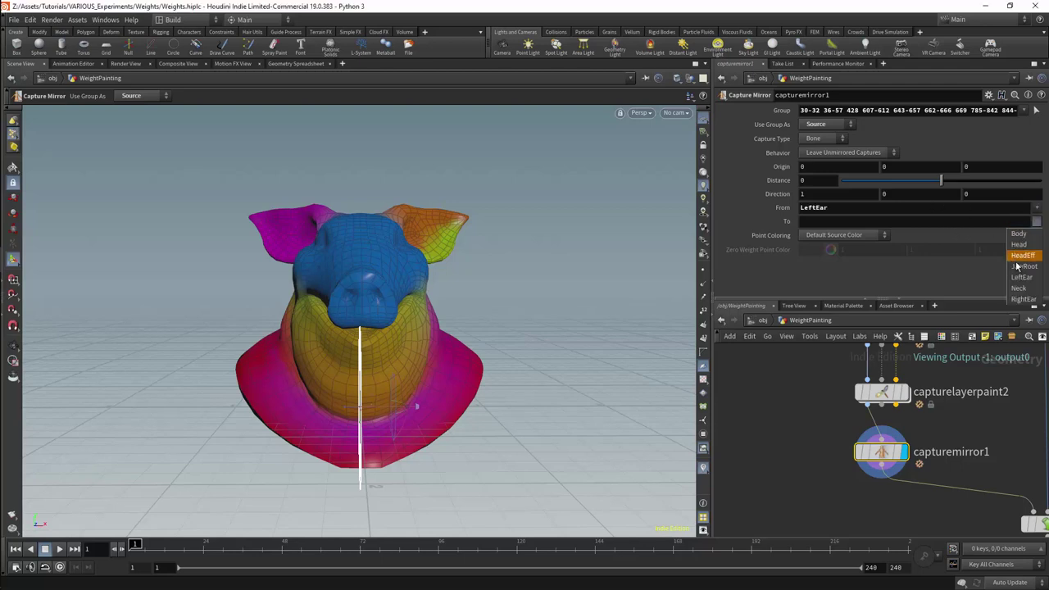
click(1022, 300)
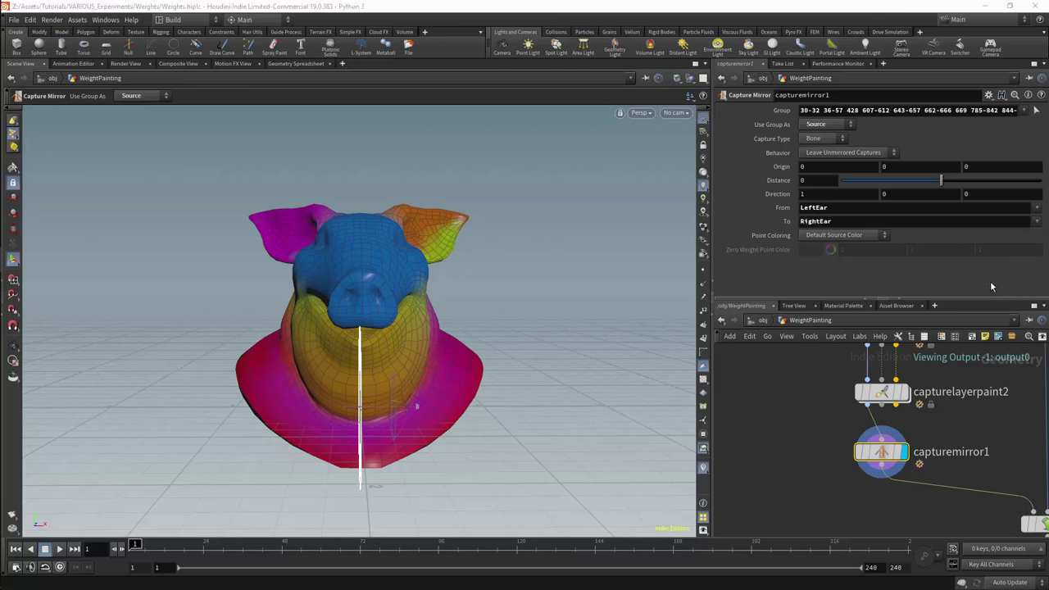
click(878, 236)
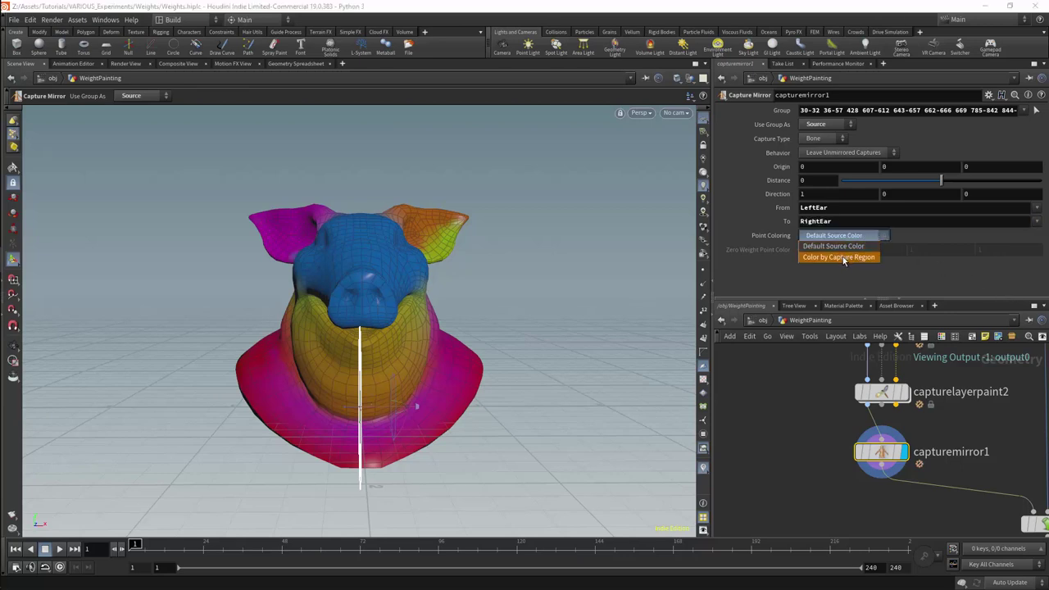
click(847, 250)
click(844, 236)
click(844, 240)
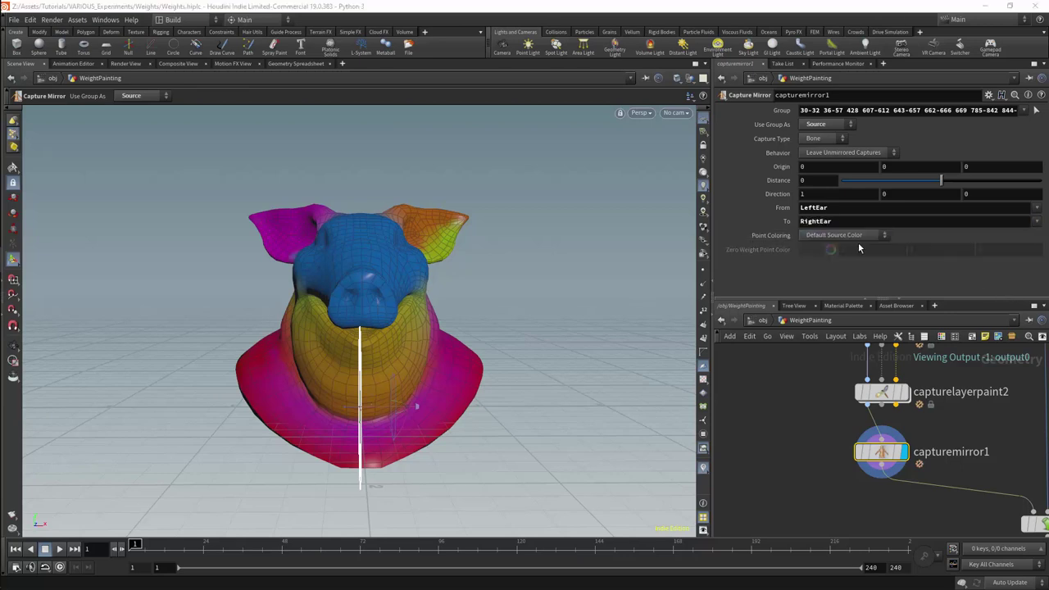
Step: Set the Capture Mirror behavior to Copy Unmirrored Captures and inspect both ears on the pig head
click(820, 155)
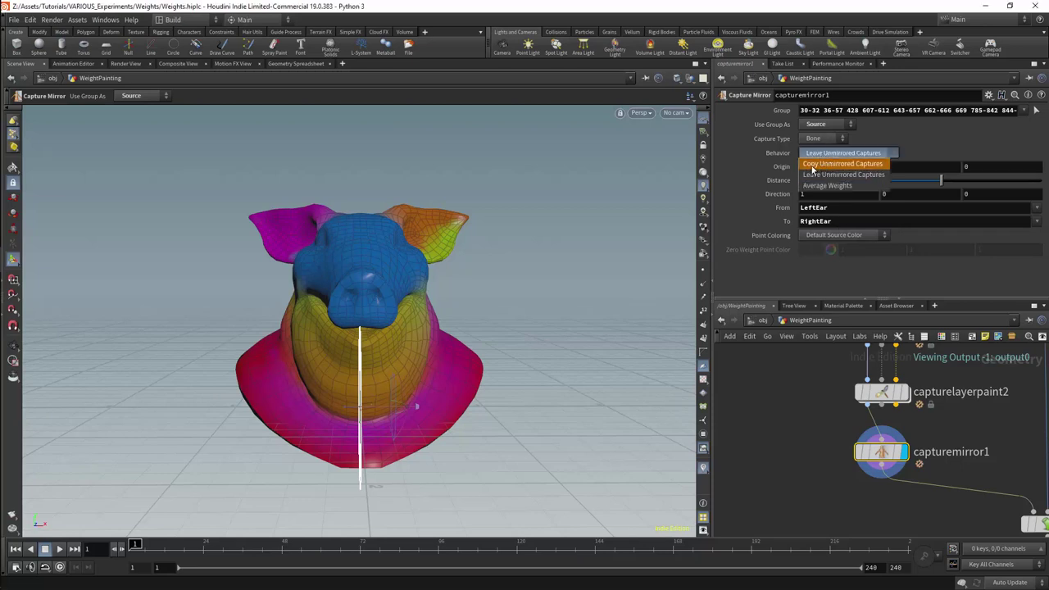
click(850, 163)
key(Escape)
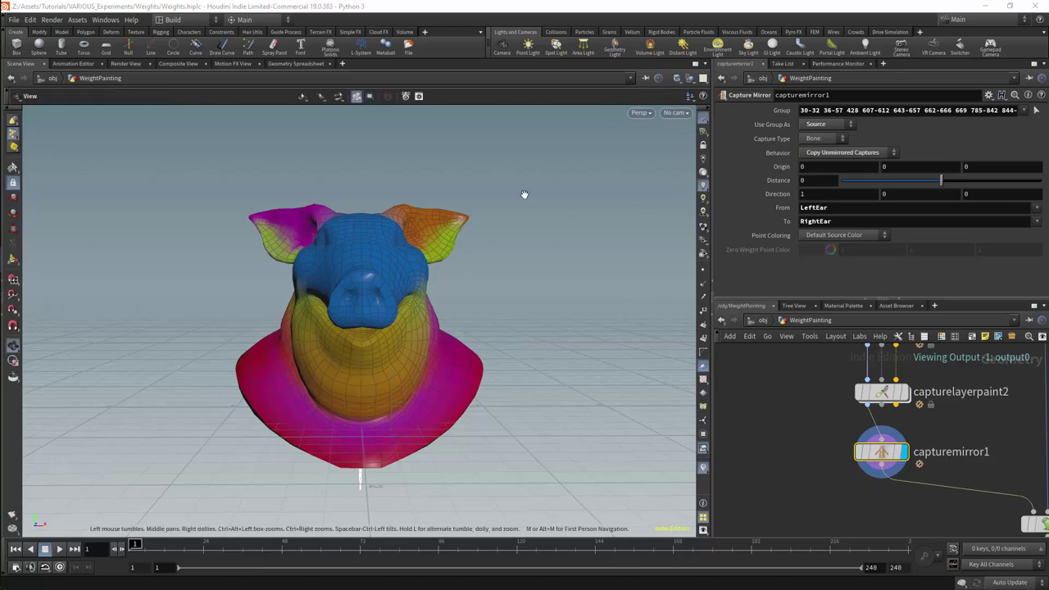
drag(525, 192, 459, 220)
key(Return)
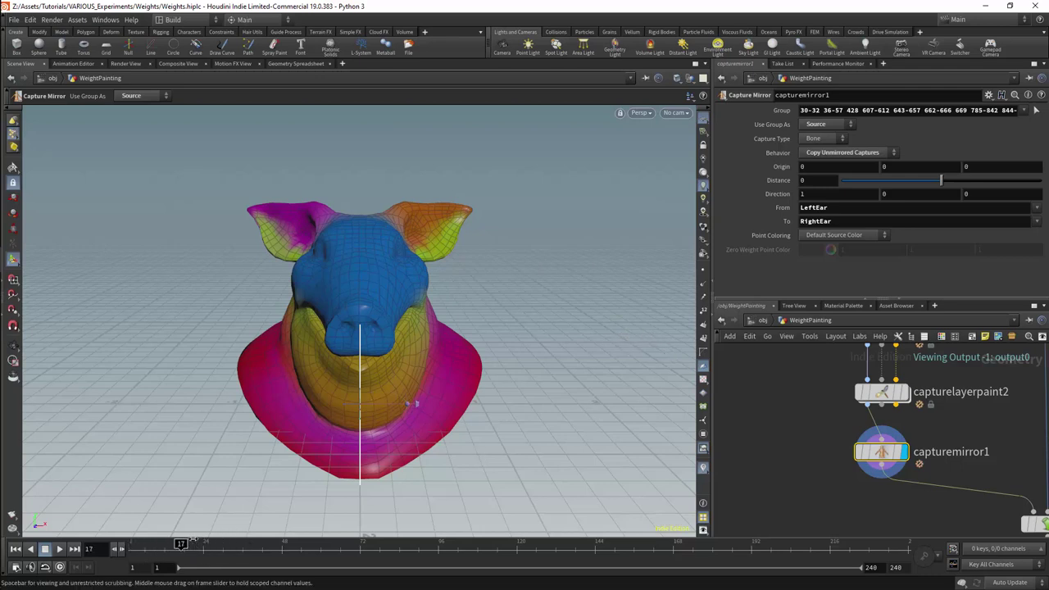
Step: Display the bonedeform1 result and scrub the opening frames back to frame 1 to check the mirrored ear's deformation
drag(194, 539, 186, 541)
middle_drag(928, 468, 884, 437)
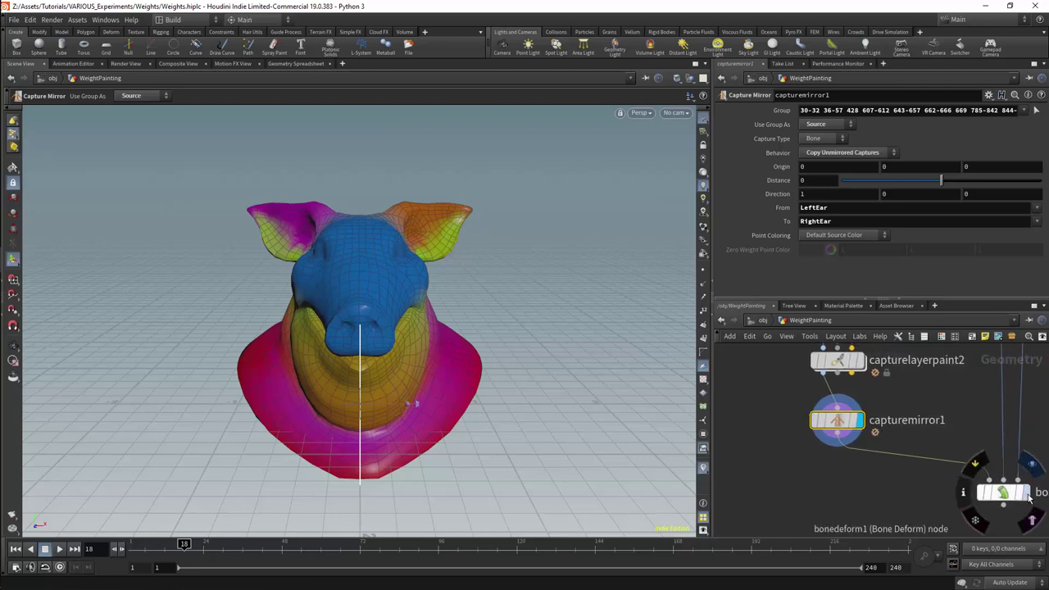
click(1030, 495)
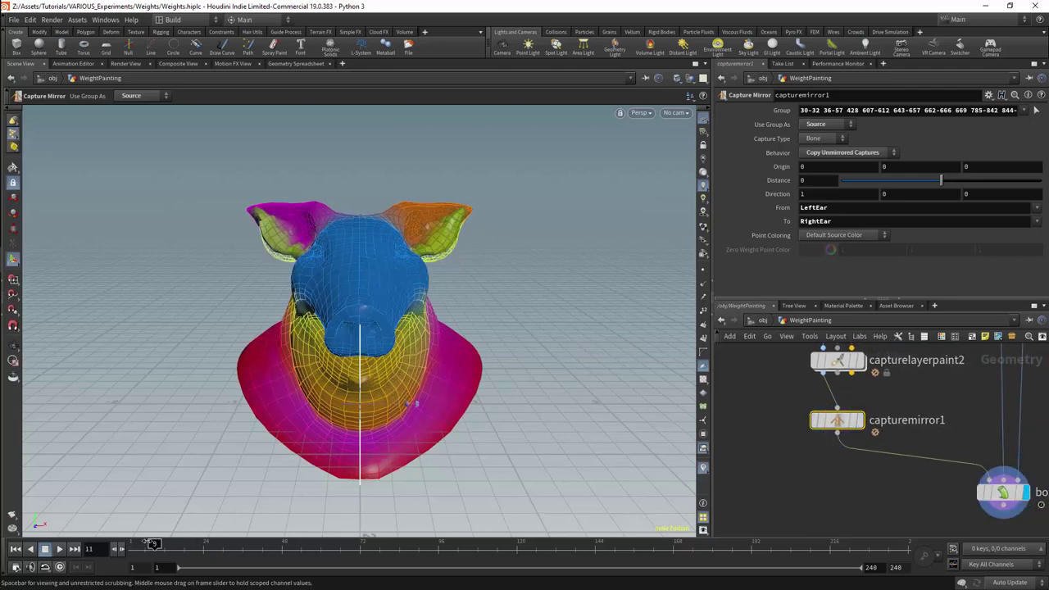
drag(171, 539, 91, 526)
key(Escape)
drag(525, 239, 371, 183)
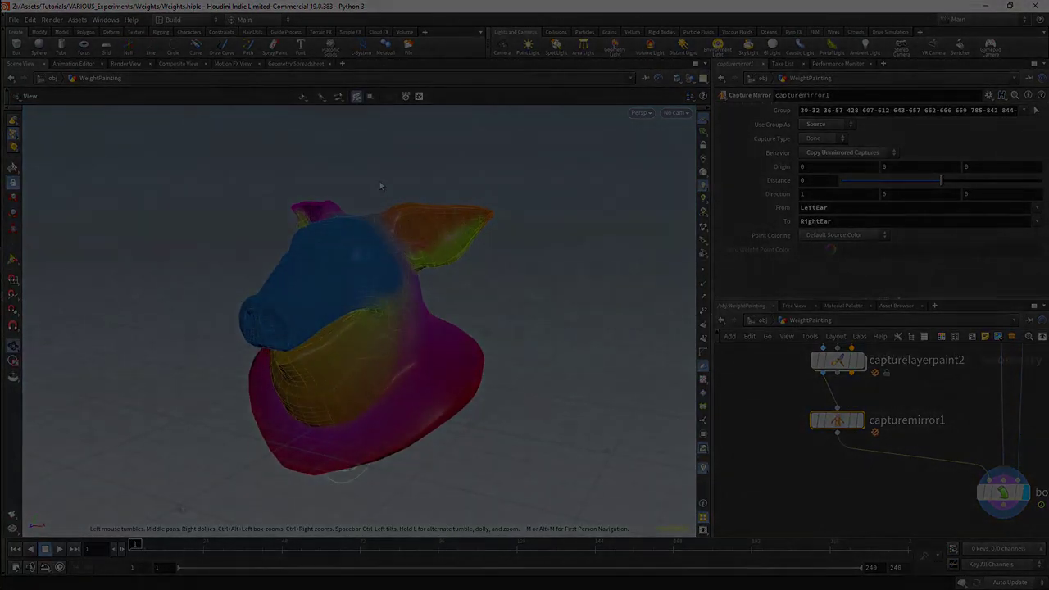